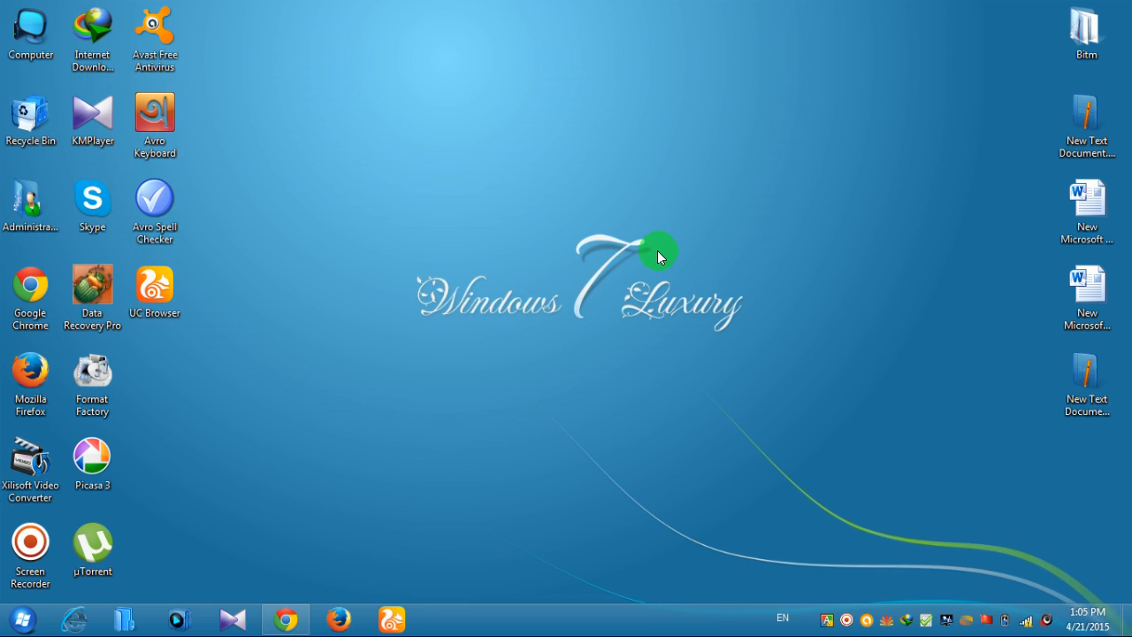
Restore the minimized Chrome window from the taskbar
click(286, 618)
Replace the old speed-dial tab with a fresh tab and go to hostinger.in
click(194, 14)
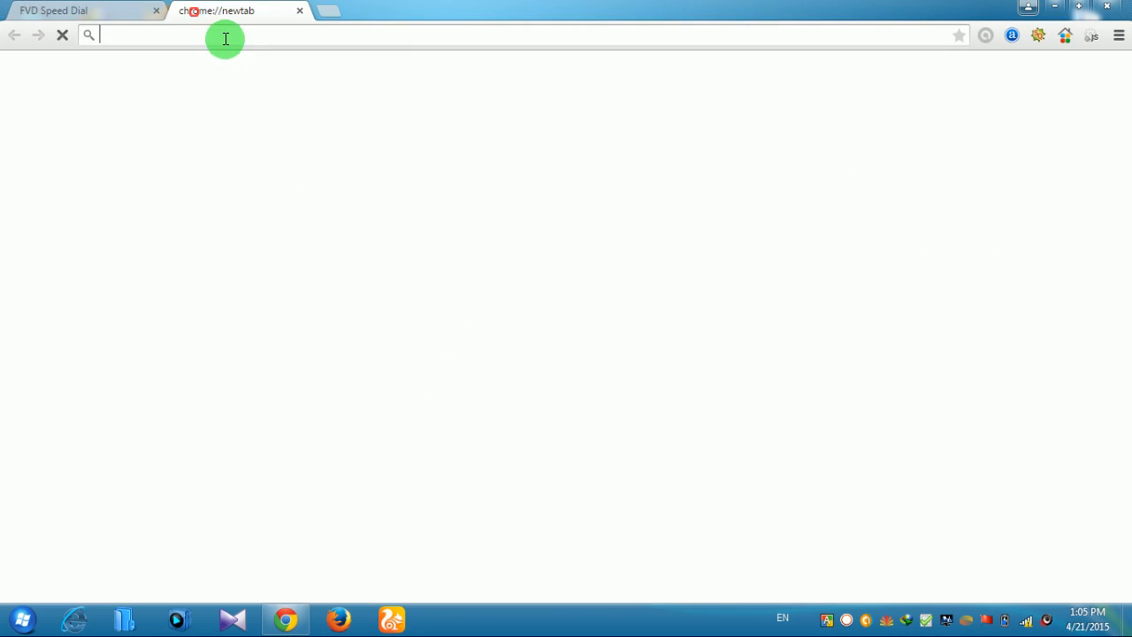
click(156, 11)
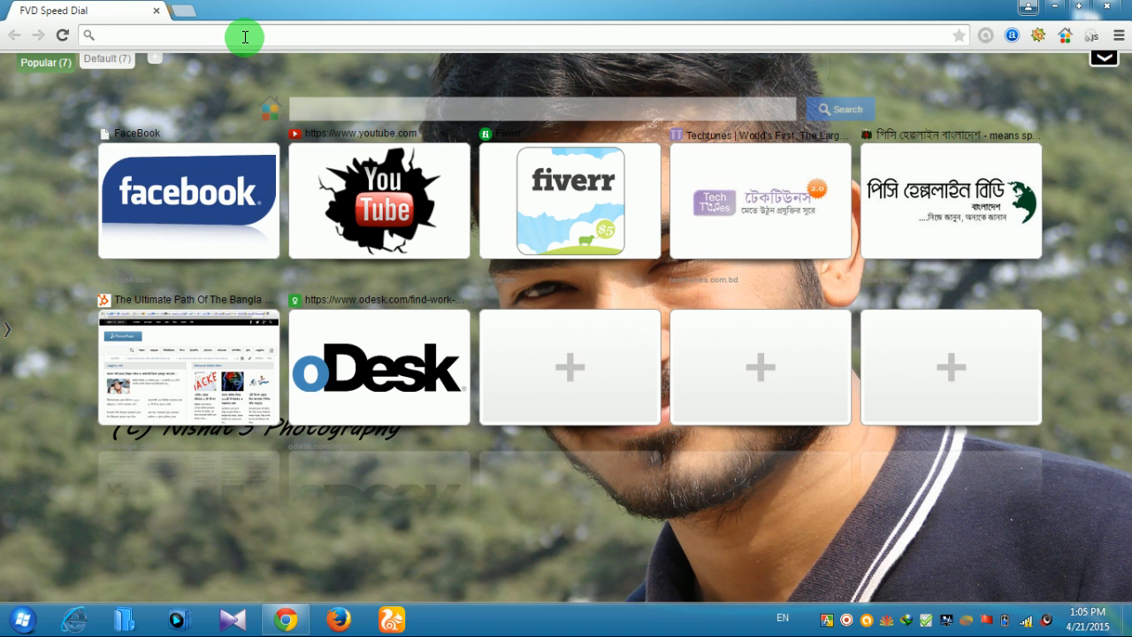
text(ho)
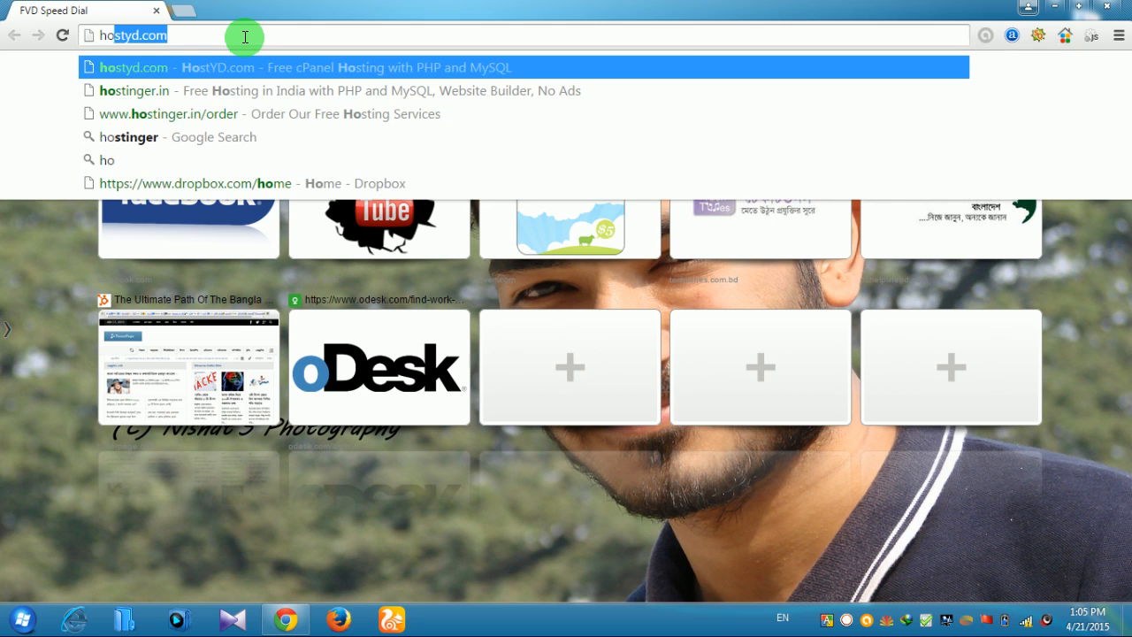
text(stinger)
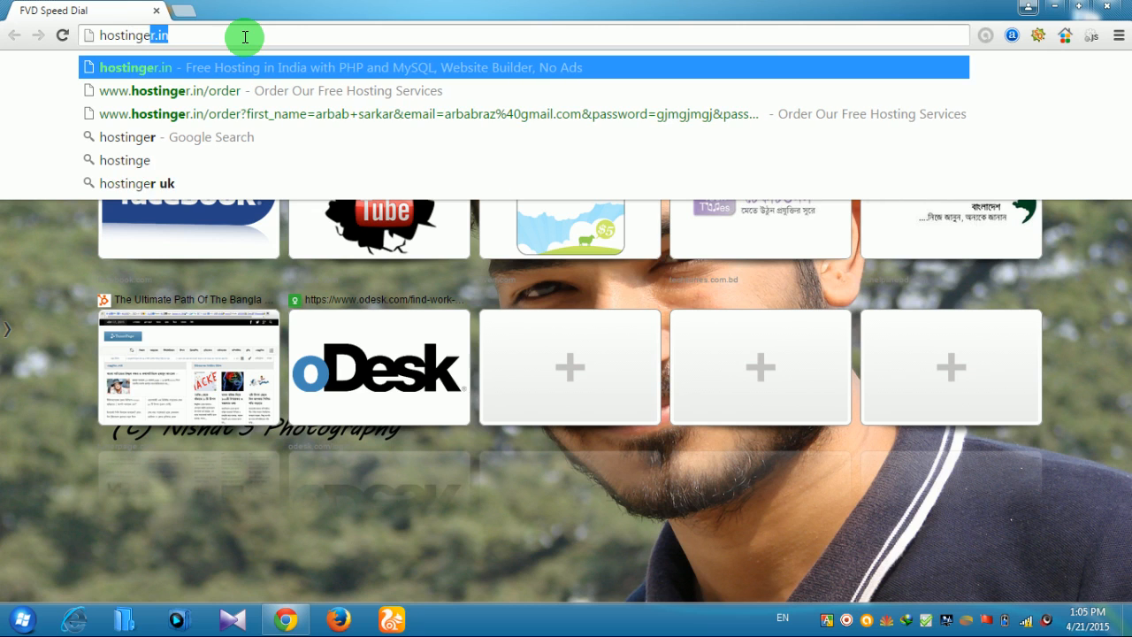
text(.)
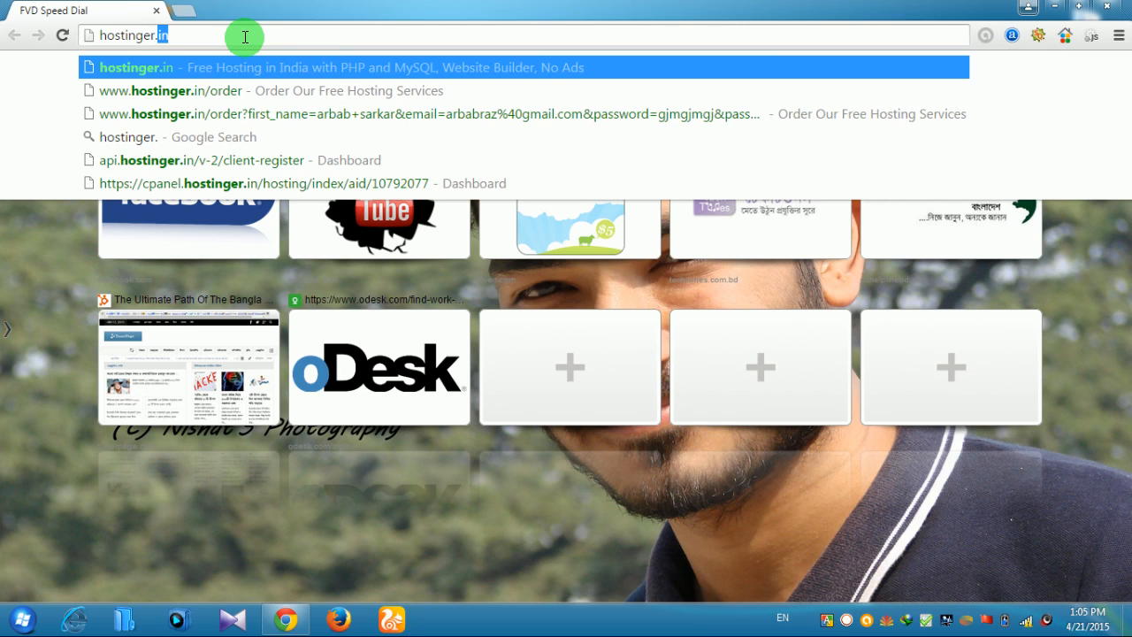
text(in)
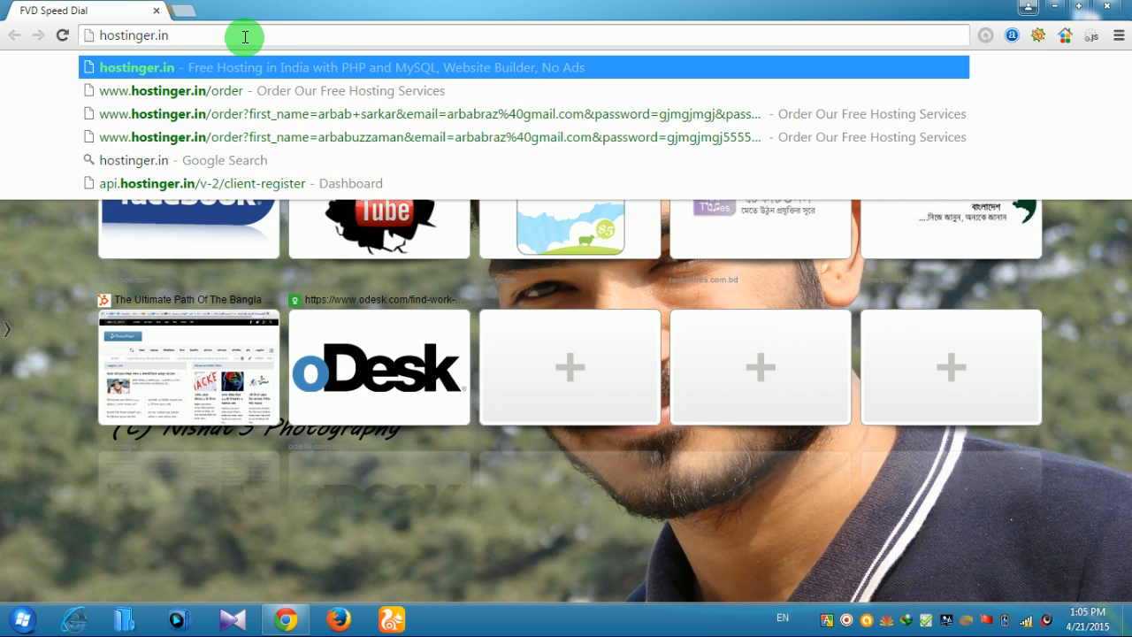
key(Return)
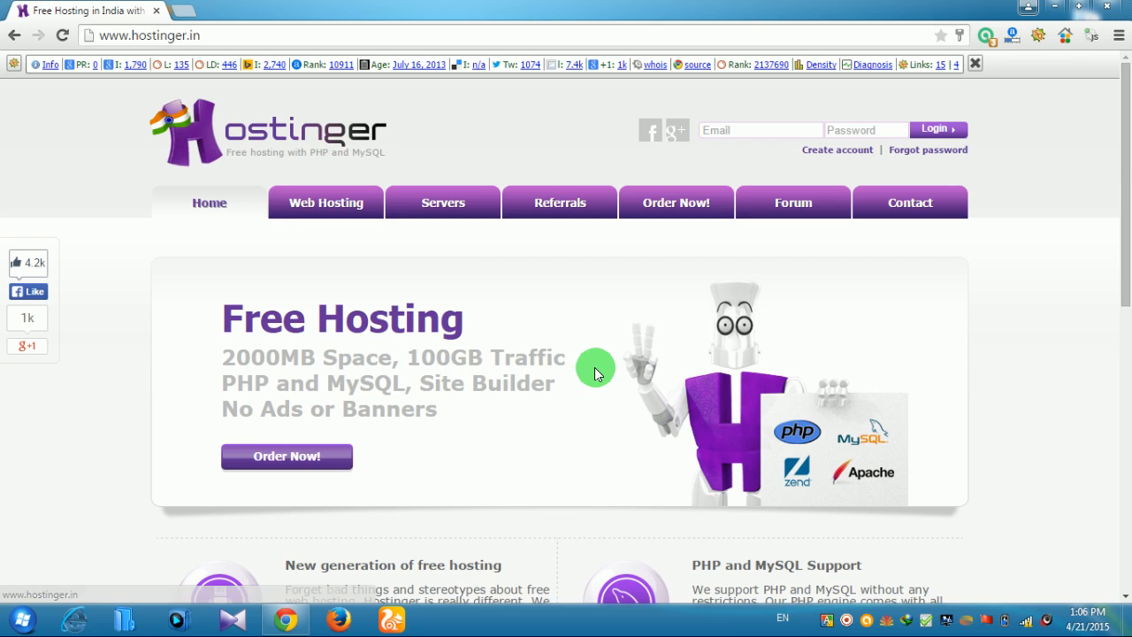
Review Hostinger's free hosting features, then start the free plan with Order Now
scroll(594, 370, down, 1)
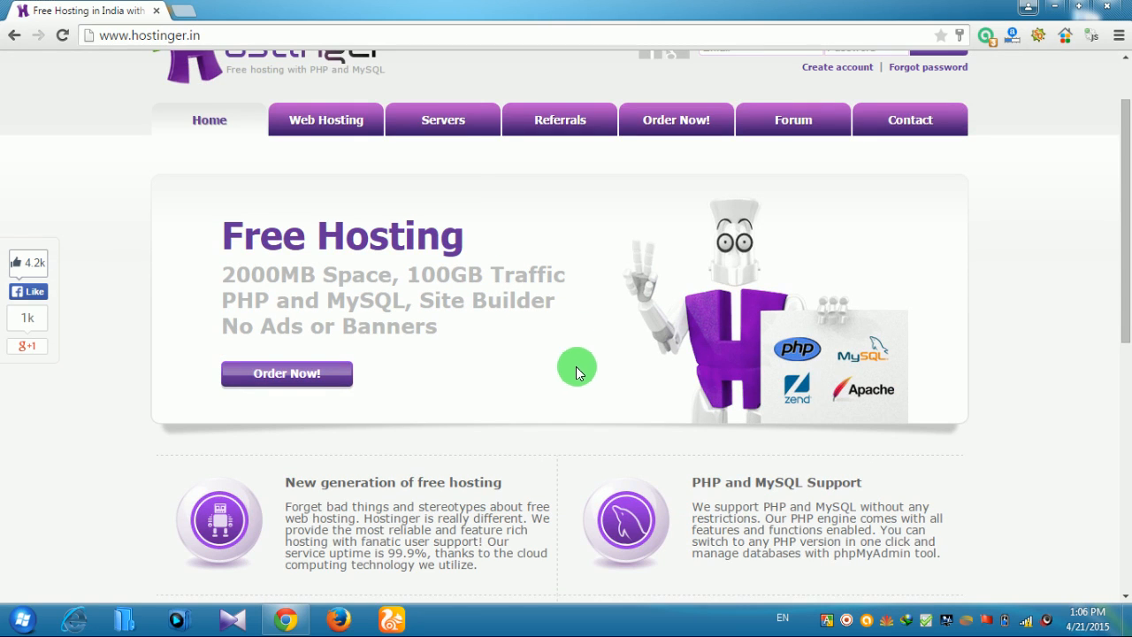
scroll(555, 359, down, 1)
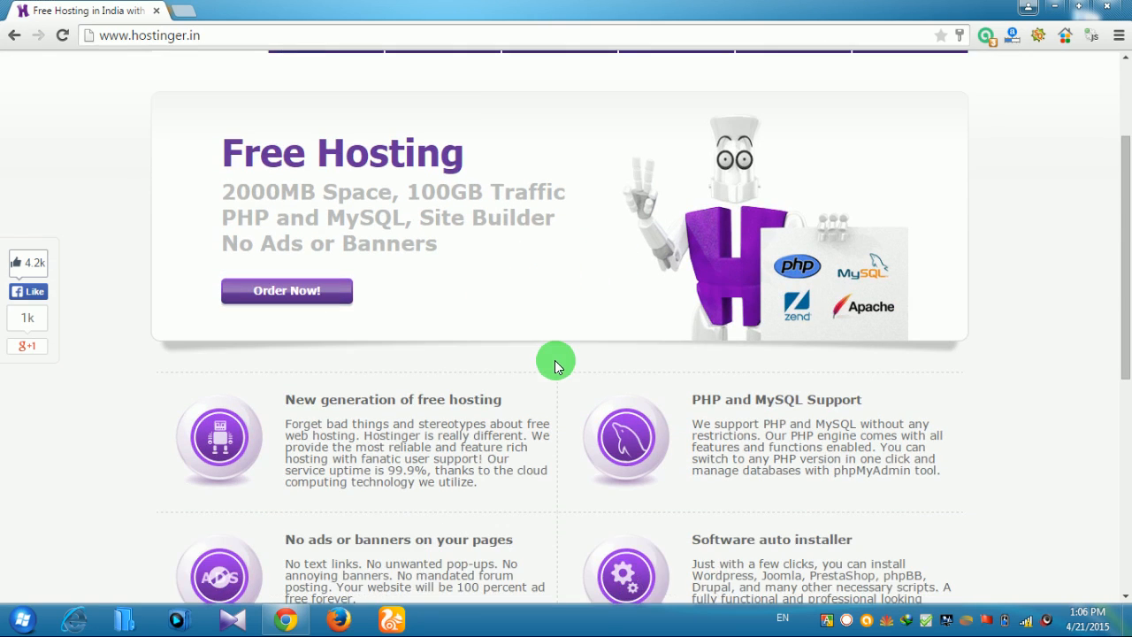
scroll(466, 261, down, 2)
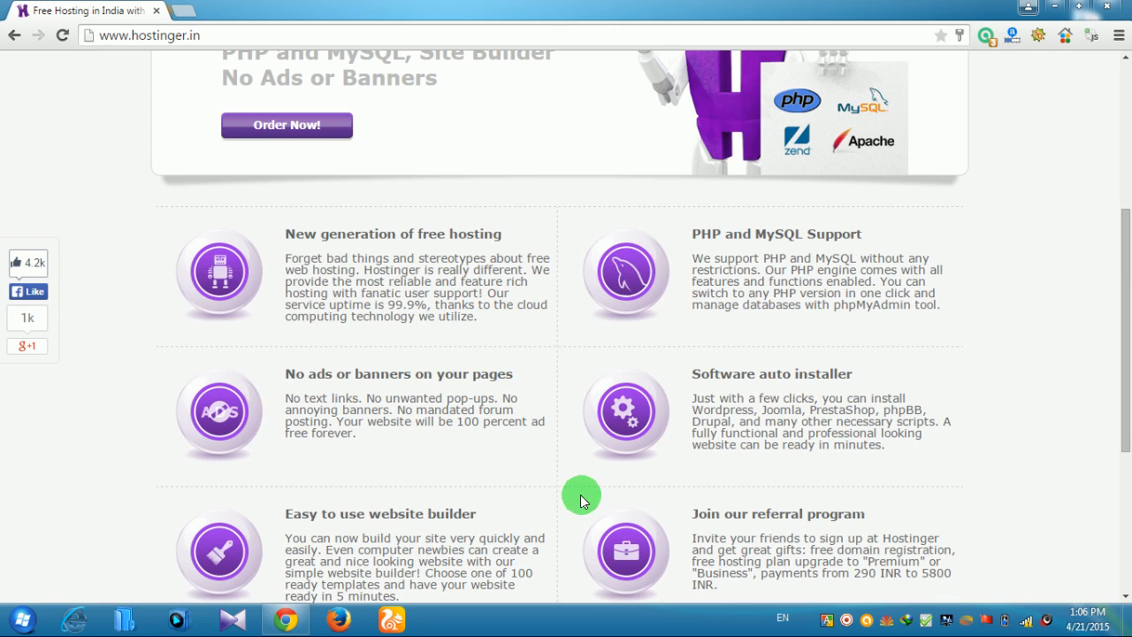
scroll(610, 310, down, 2)
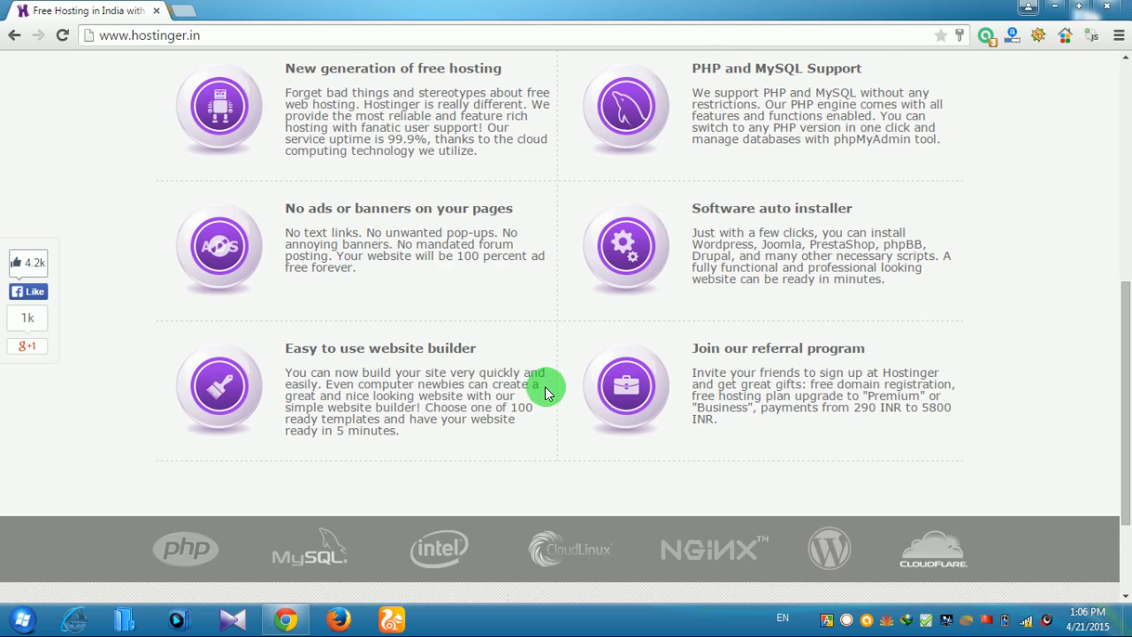
scroll(544, 386, up, 1)
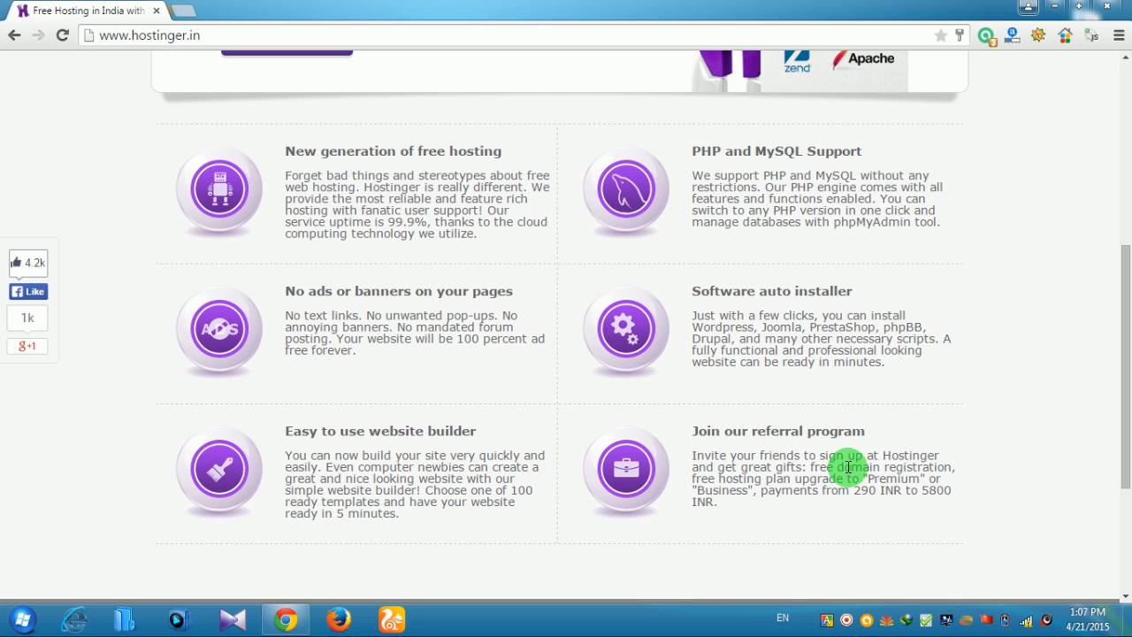
scroll(847, 466, up, 5)
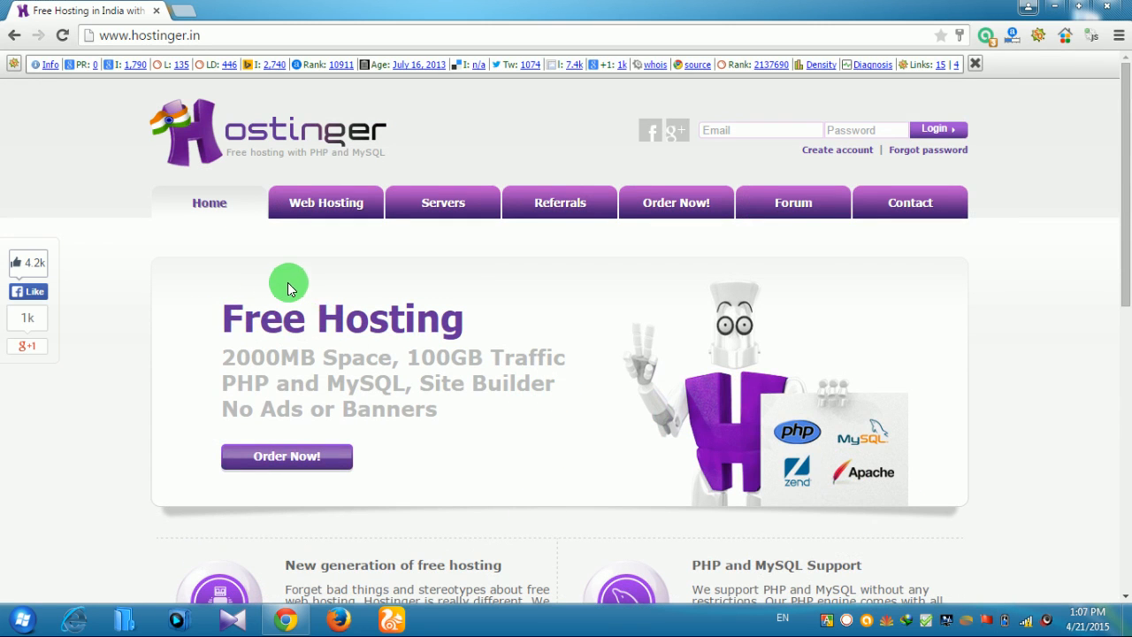
click(289, 458)
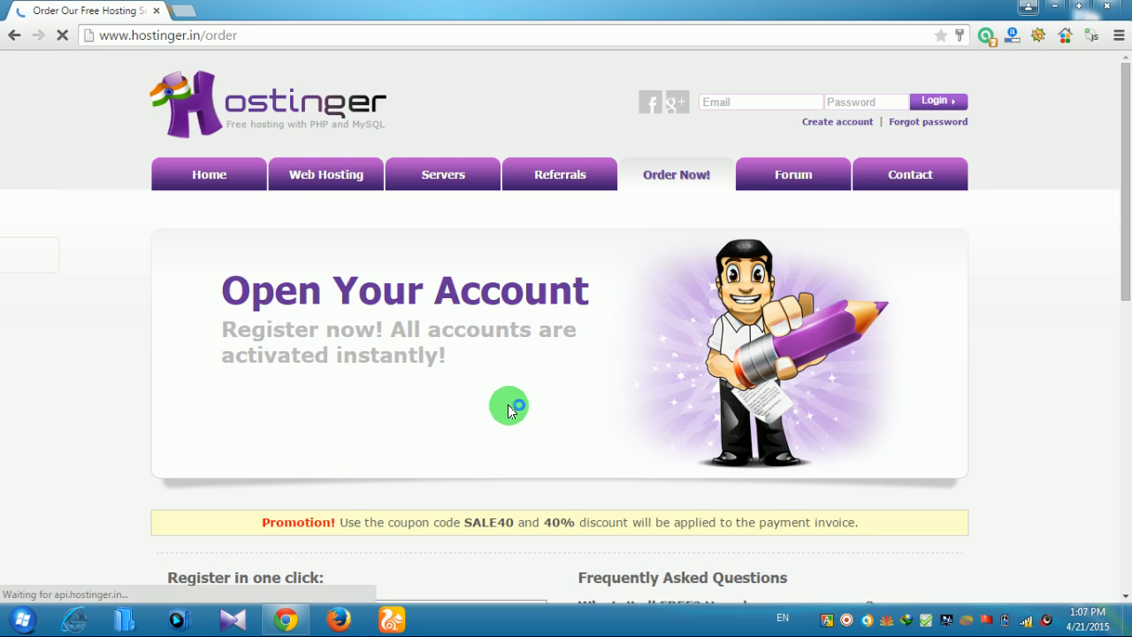
Enter the account holder's name and contact e-mail in the registration form
scroll(507, 406, down, 4)
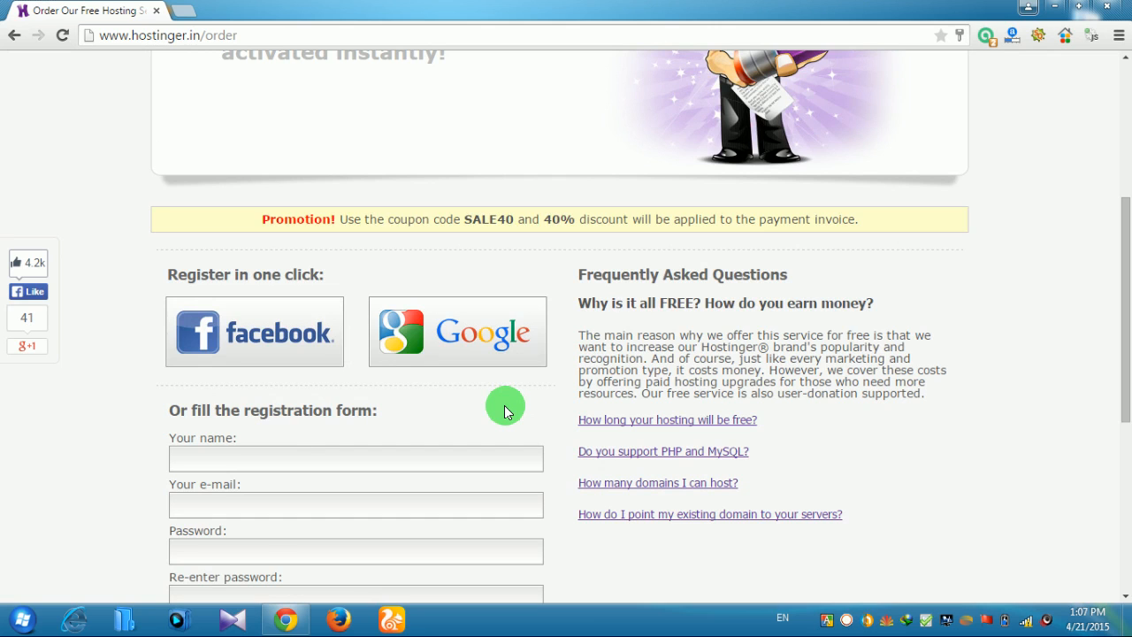
scroll(502, 406, down, 1)
scroll(531, 424, down, 1)
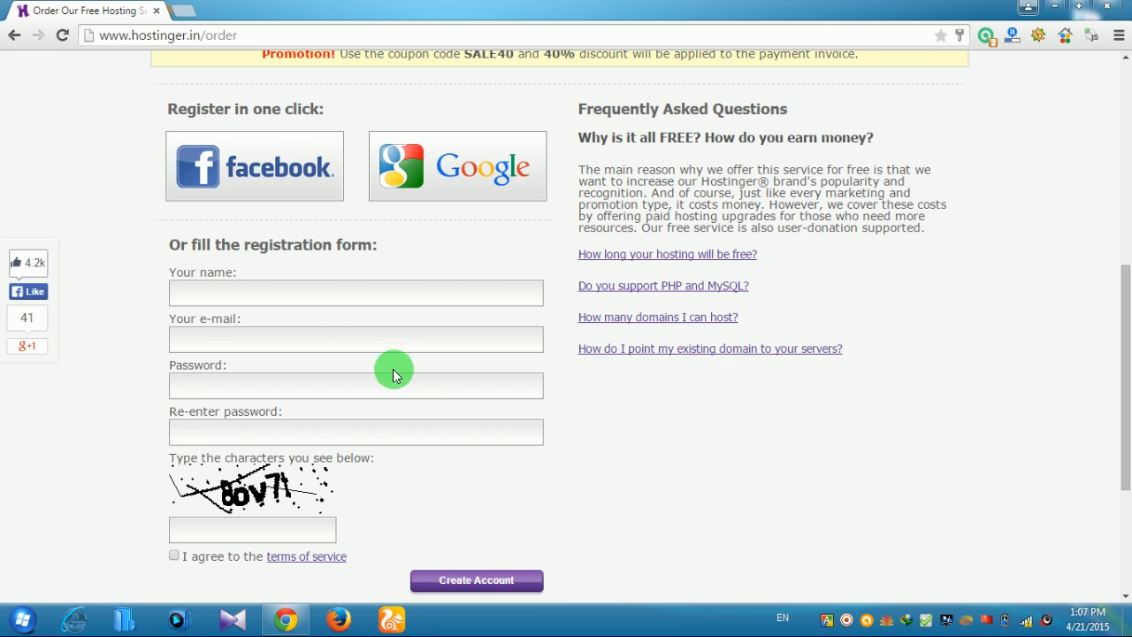
click(301, 285)
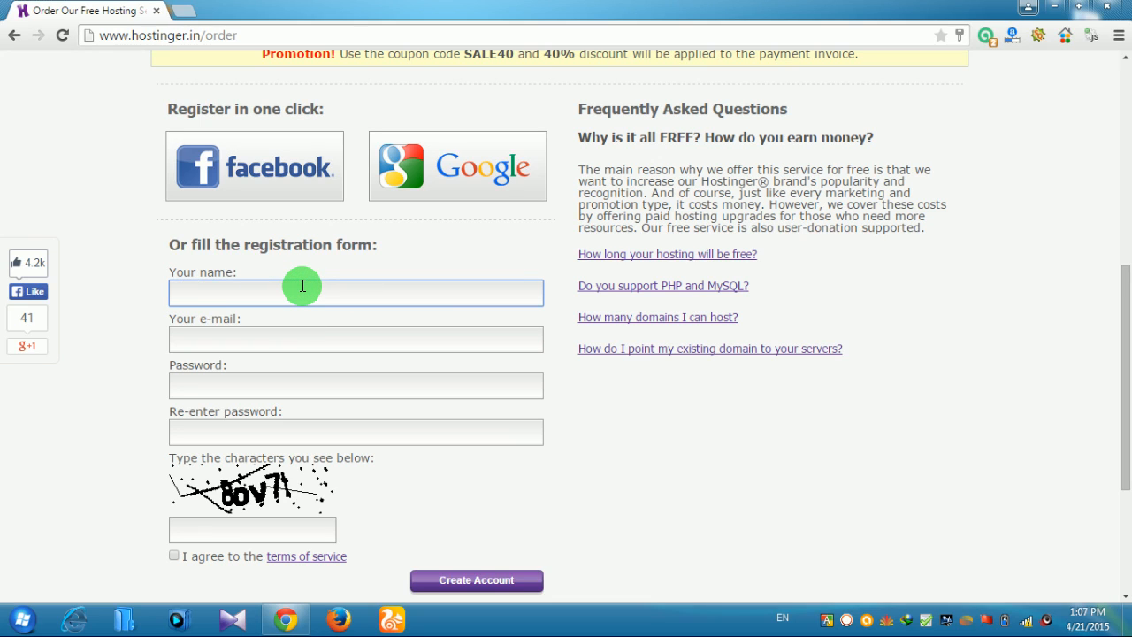
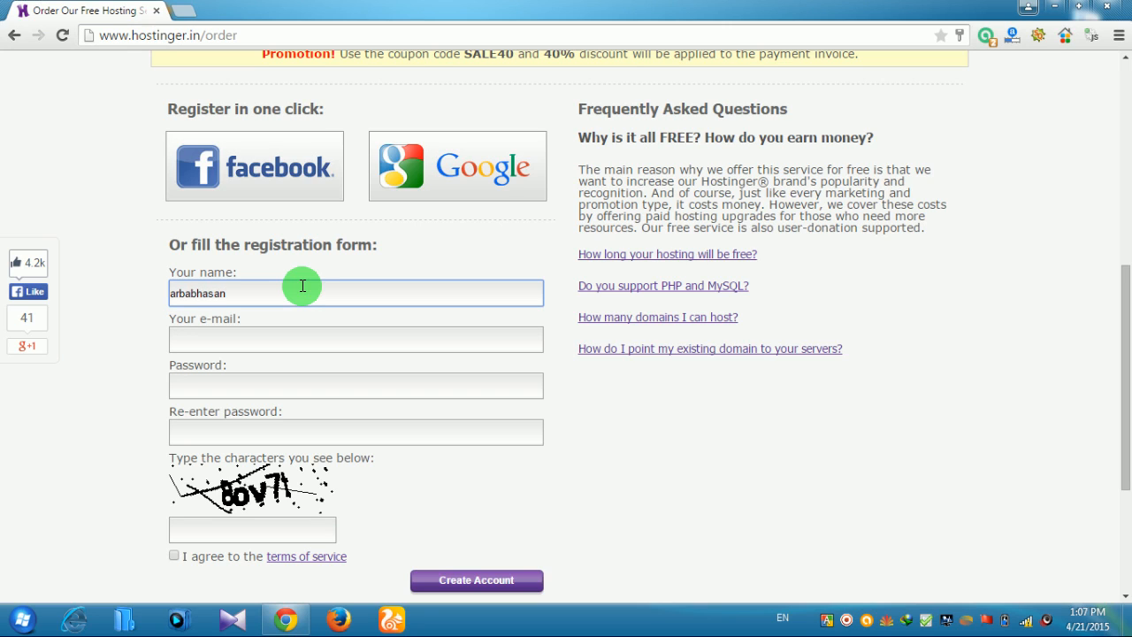
click(341, 339)
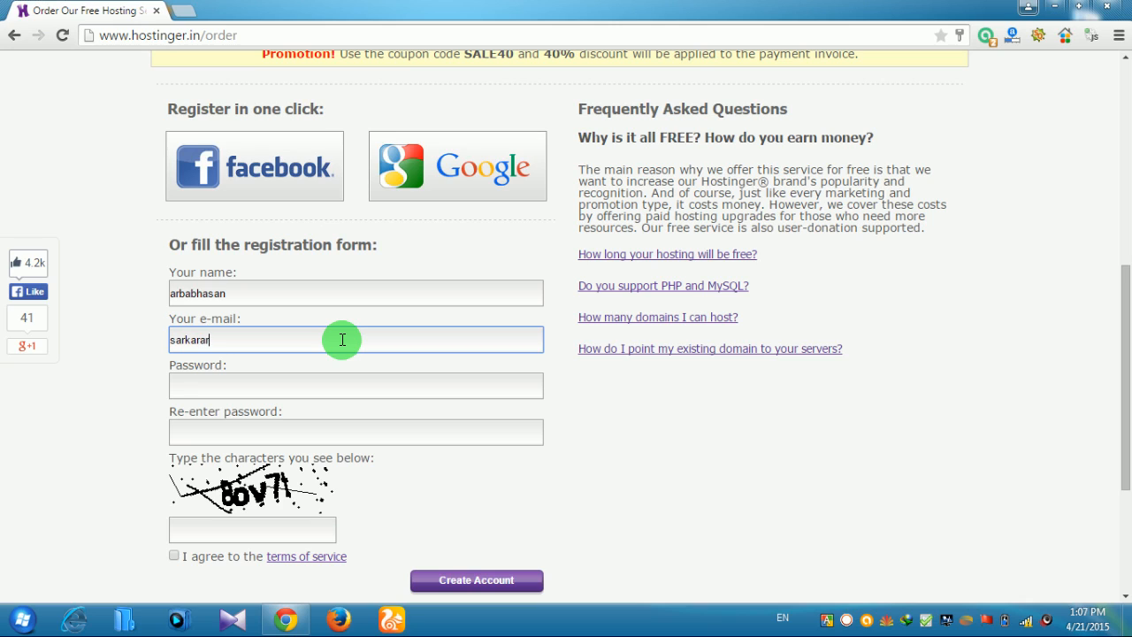
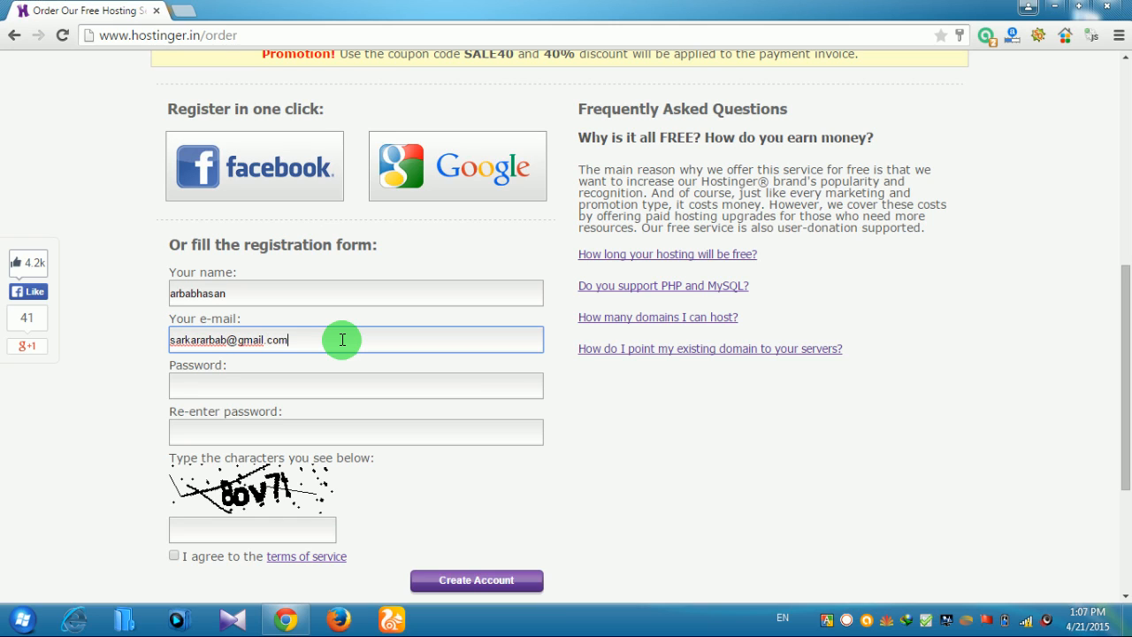
Enter and confirm the account password, type the captcha characters and accept the terms
click(307, 384)
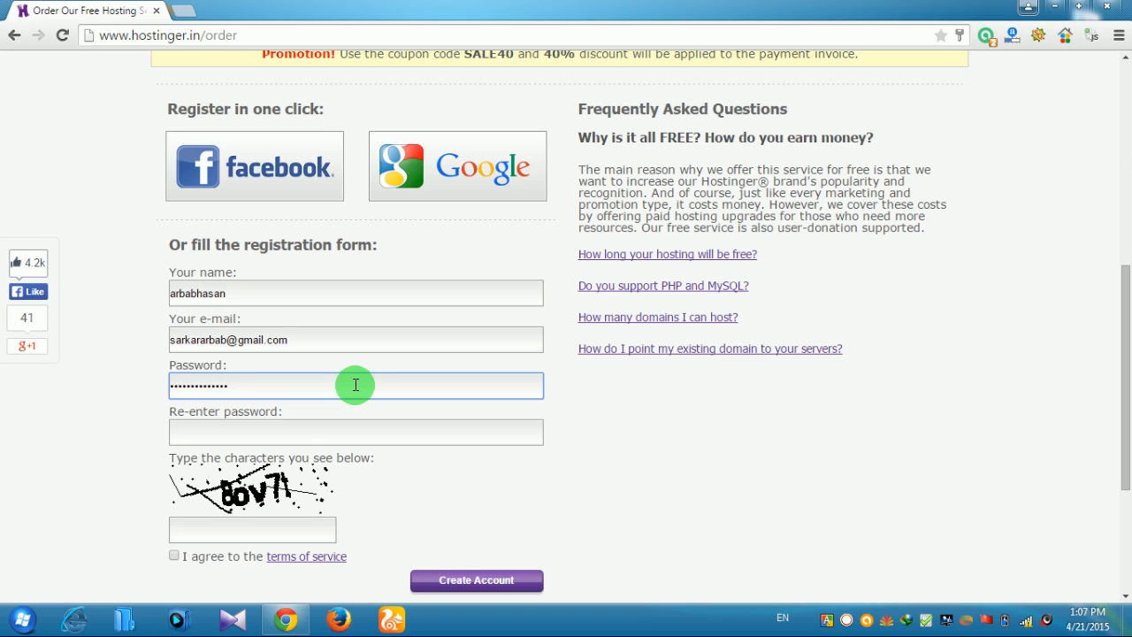
click(286, 434)
text(a)
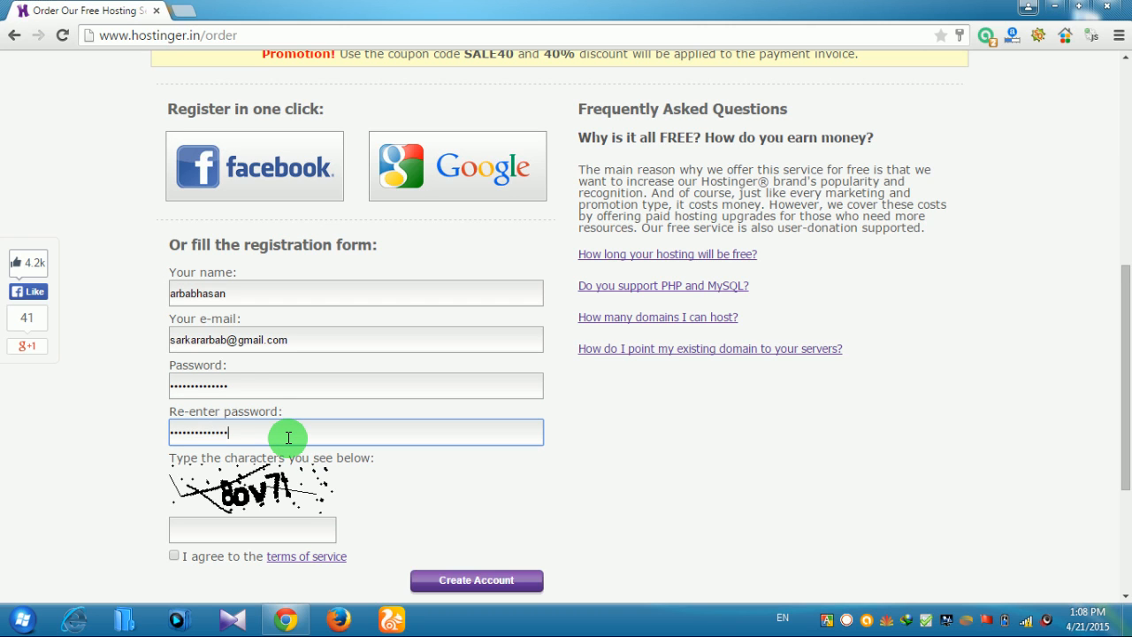
scroll(287, 436, down, 2)
click(264, 360)
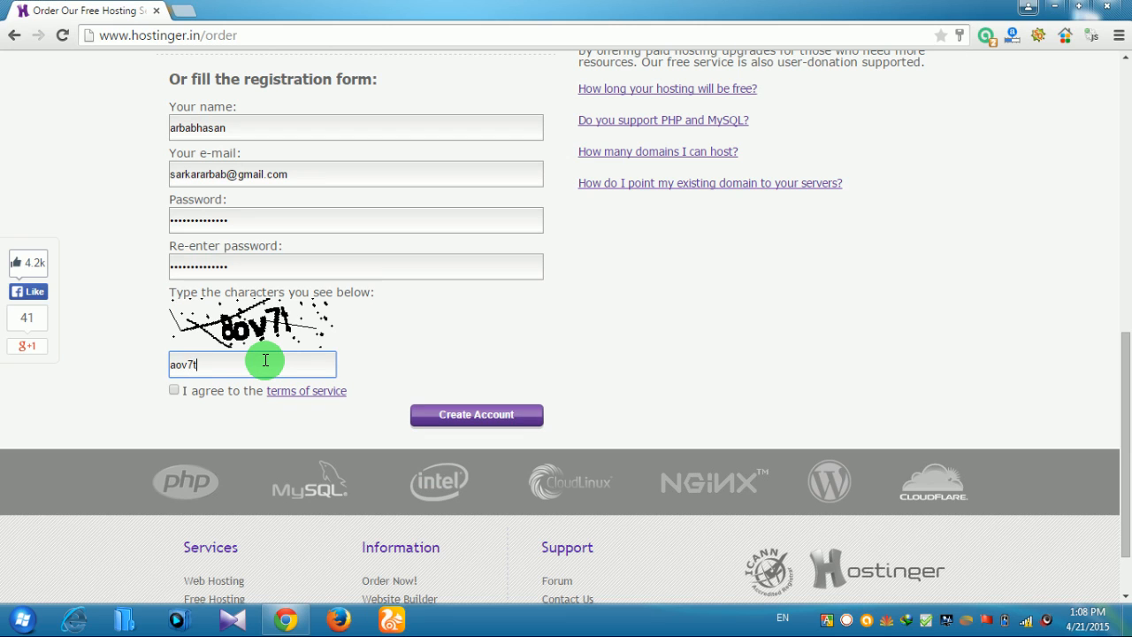
click(174, 390)
Submit the registration, then clear the mismatched captcha, re-accept the terms and resubmit
click(476, 419)
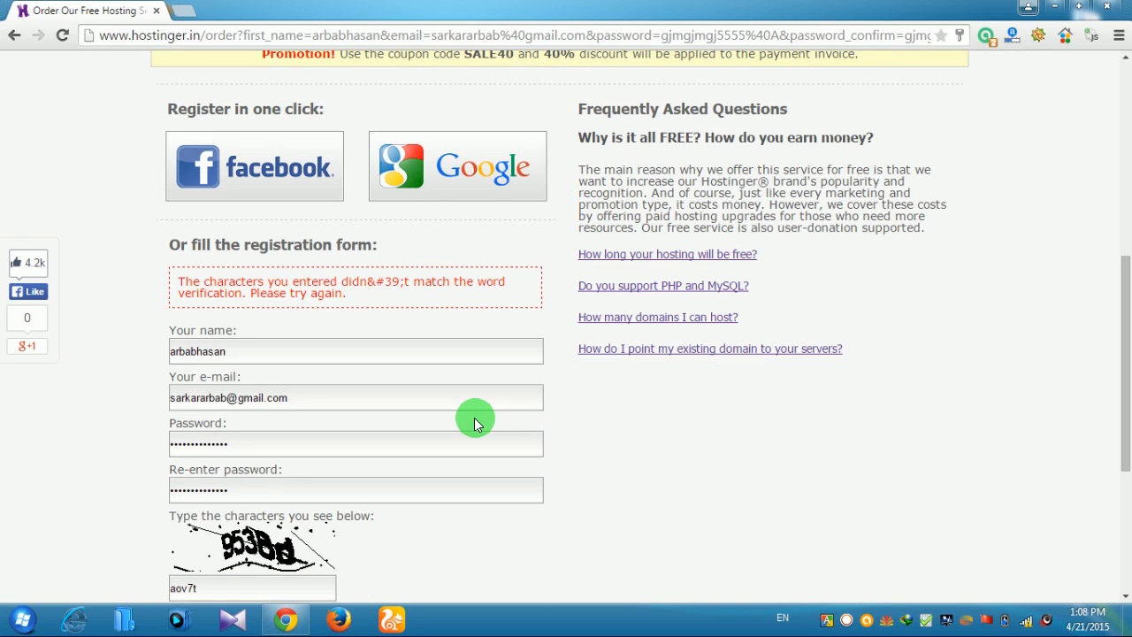
scroll(474, 417, down, 1)
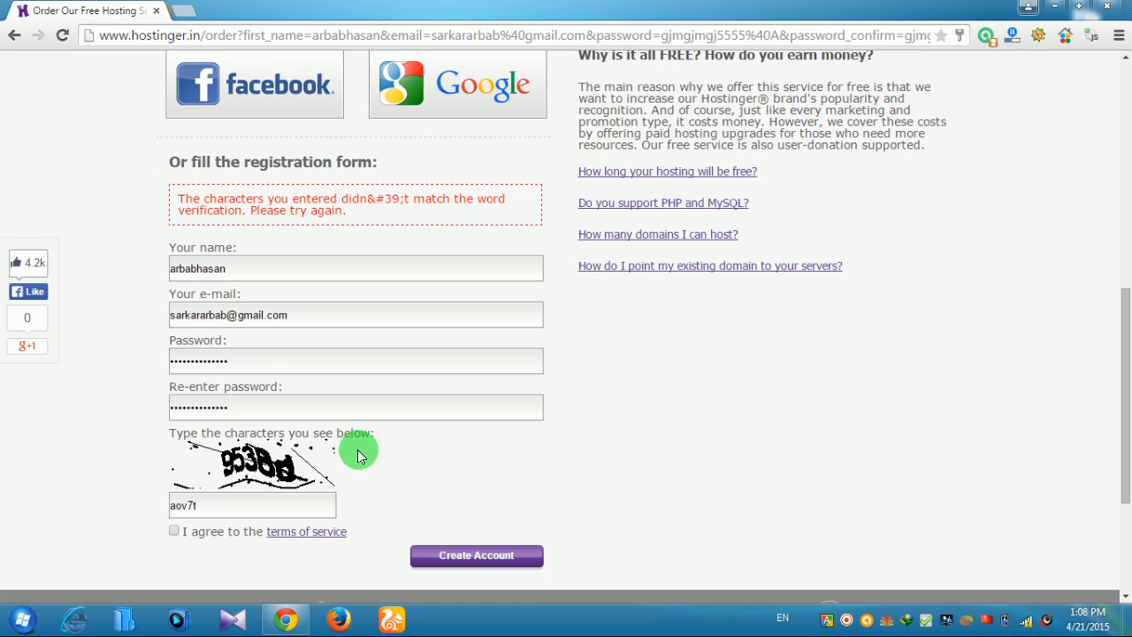
scroll(466, 444, down, 1)
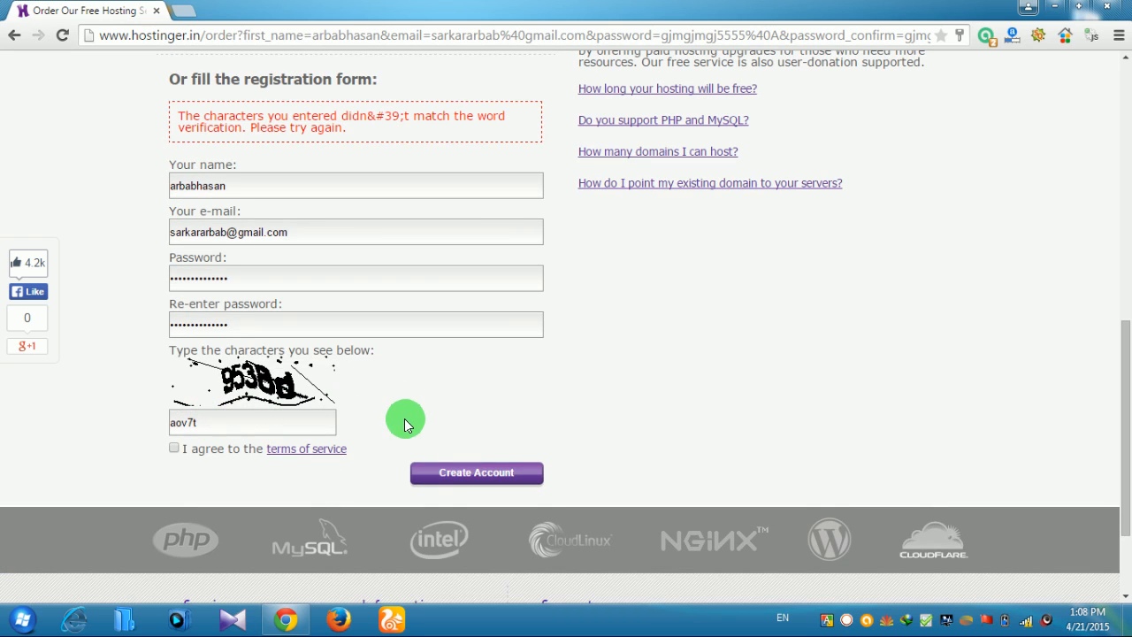
click(216, 420)
key(BackSpace)
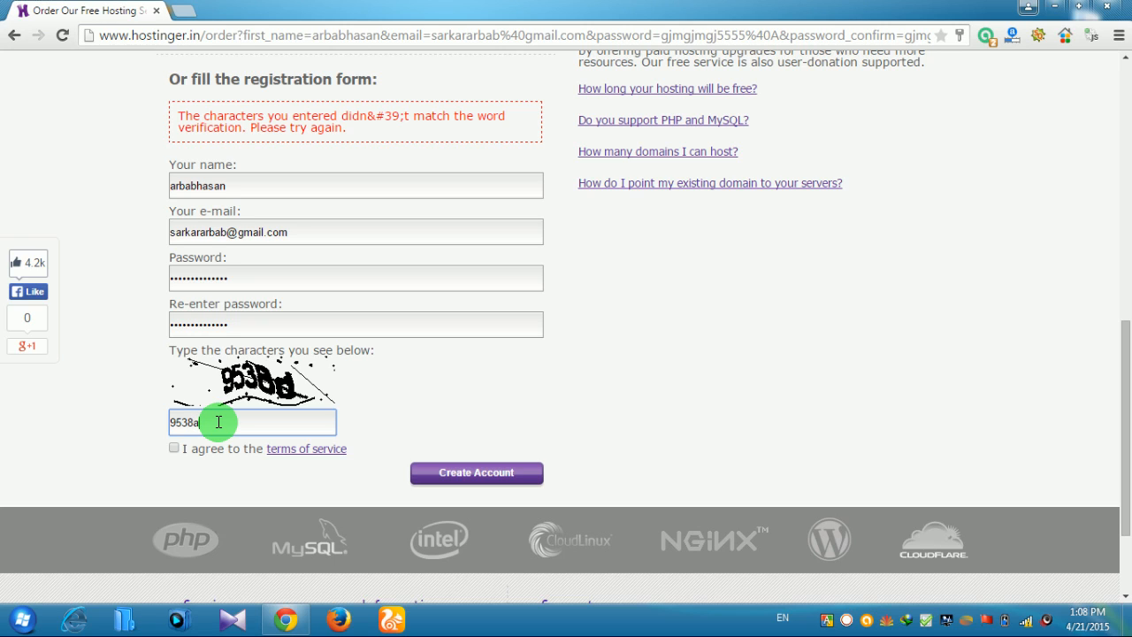
click(174, 448)
click(444, 477)
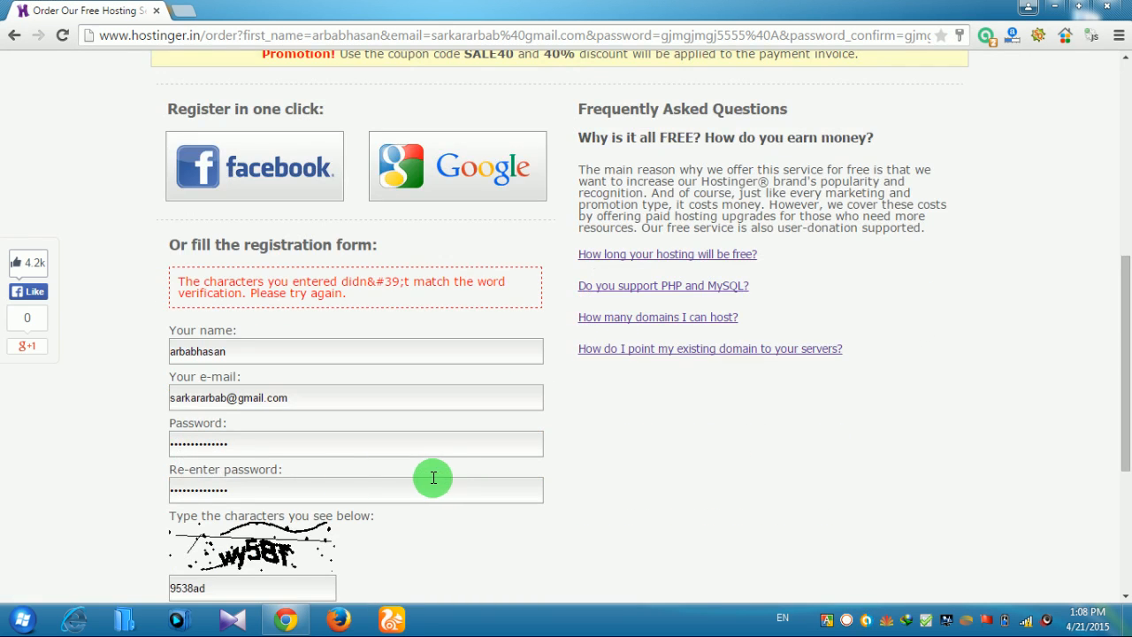
Clear the rejected verification characters again, re-accept the terms and resubmit
scroll(607, 518, down, 2)
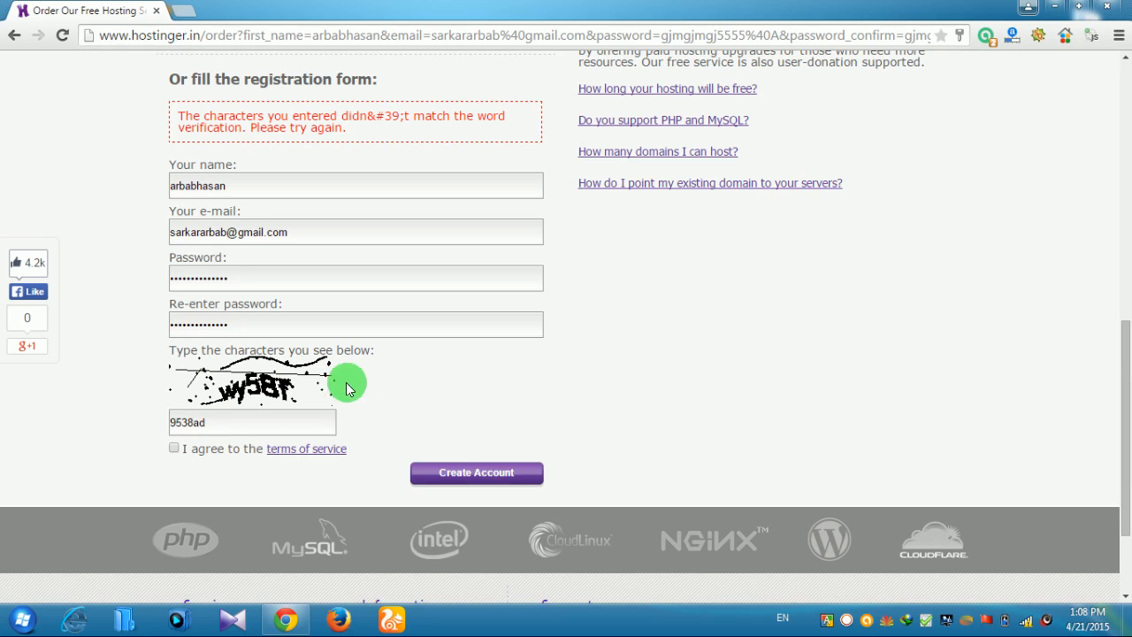
click(270, 411)
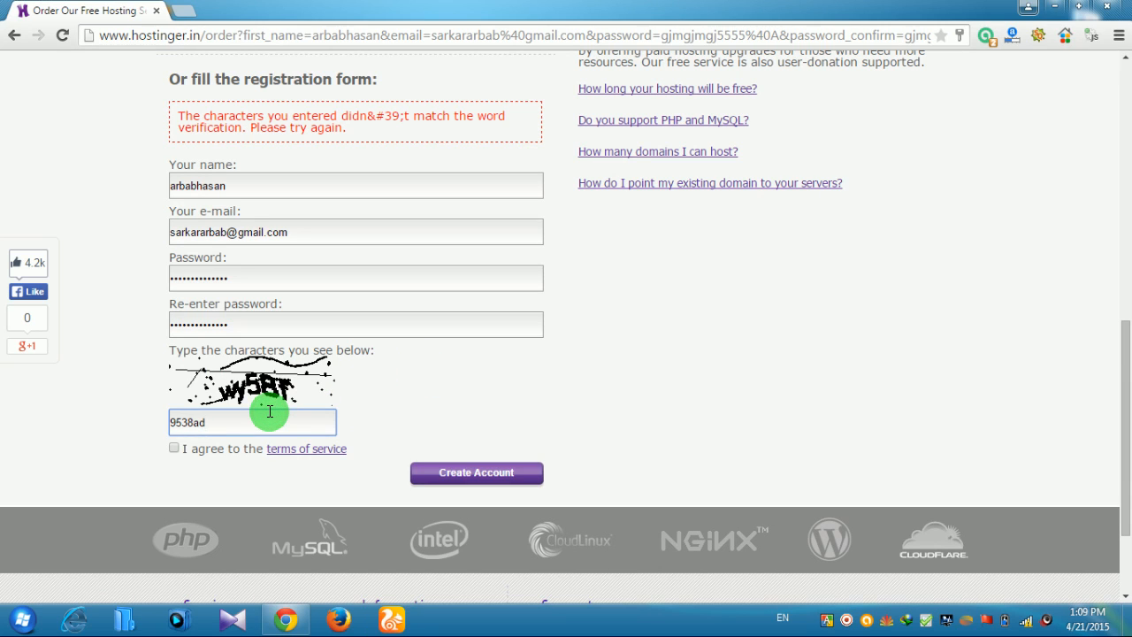
key(BackSpace)
key(BackSpace)
key(BackSpace)
click(174, 453)
click(485, 472)
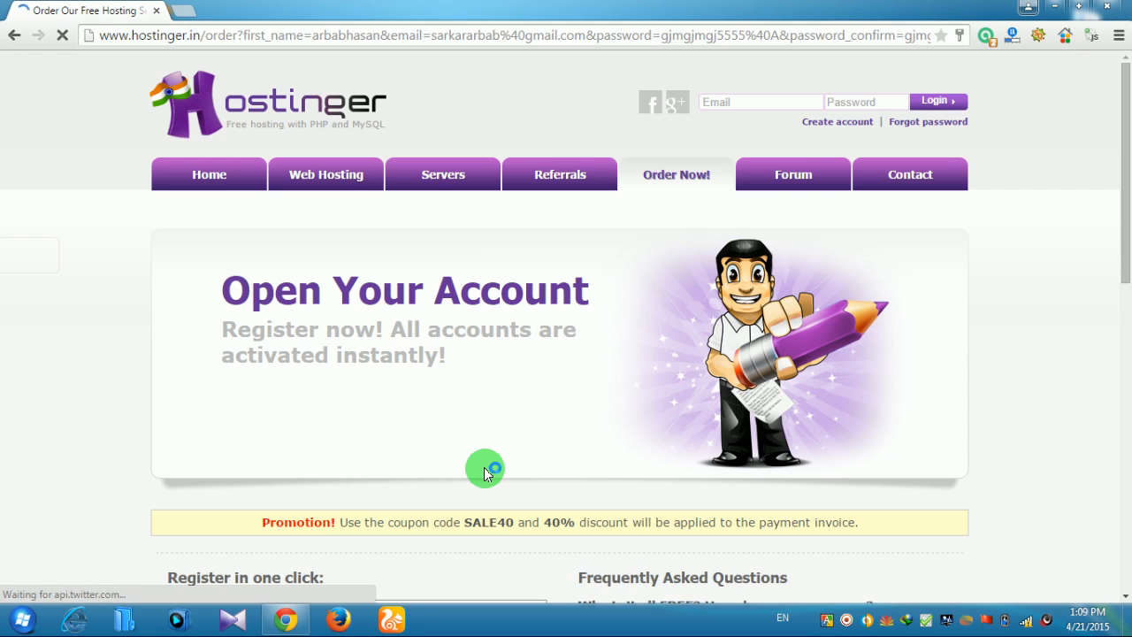
Replace the old verification code with the new captcha characters, accept the terms and create the account
scroll(485, 470, down, 7)
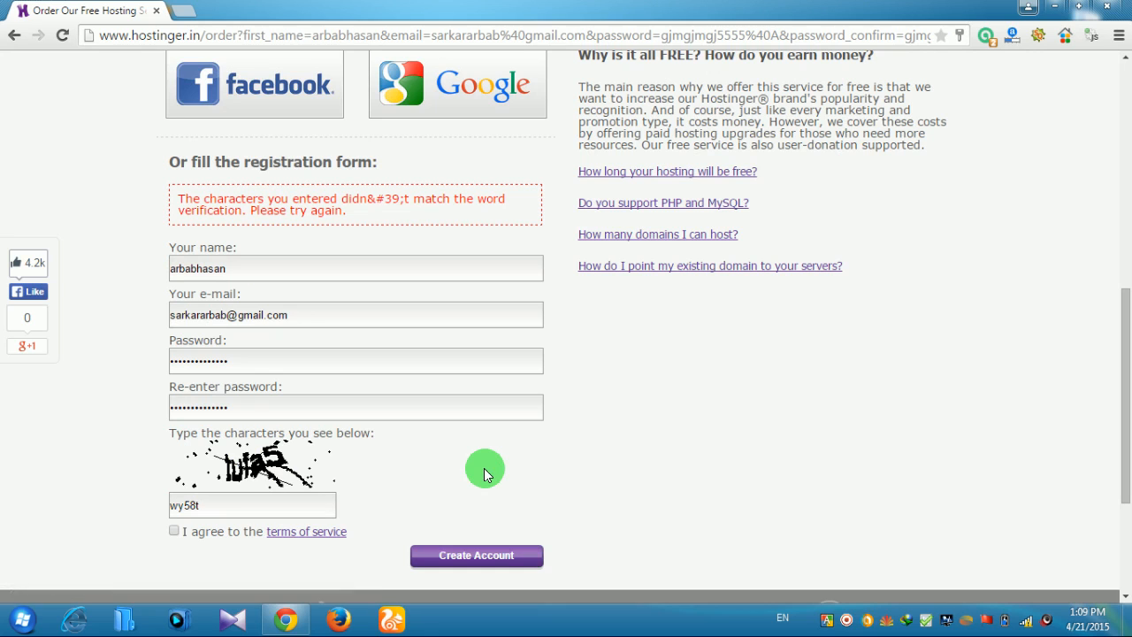
scroll(484, 468, down, 1)
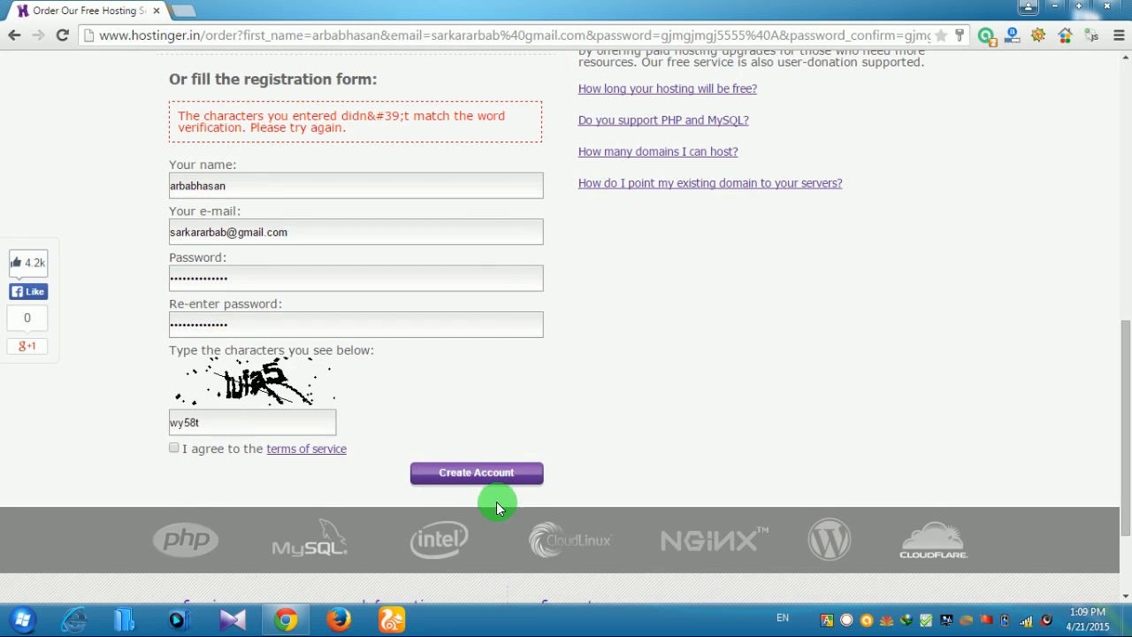
drag(227, 421, 151, 421)
key(BackSpace)
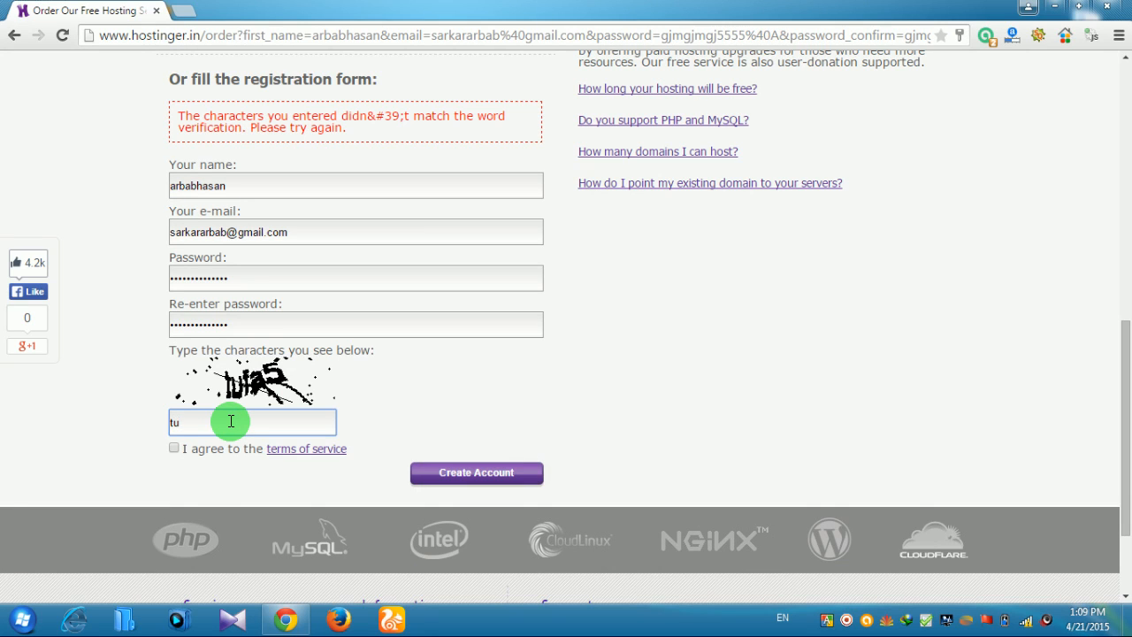
text(tufa5)
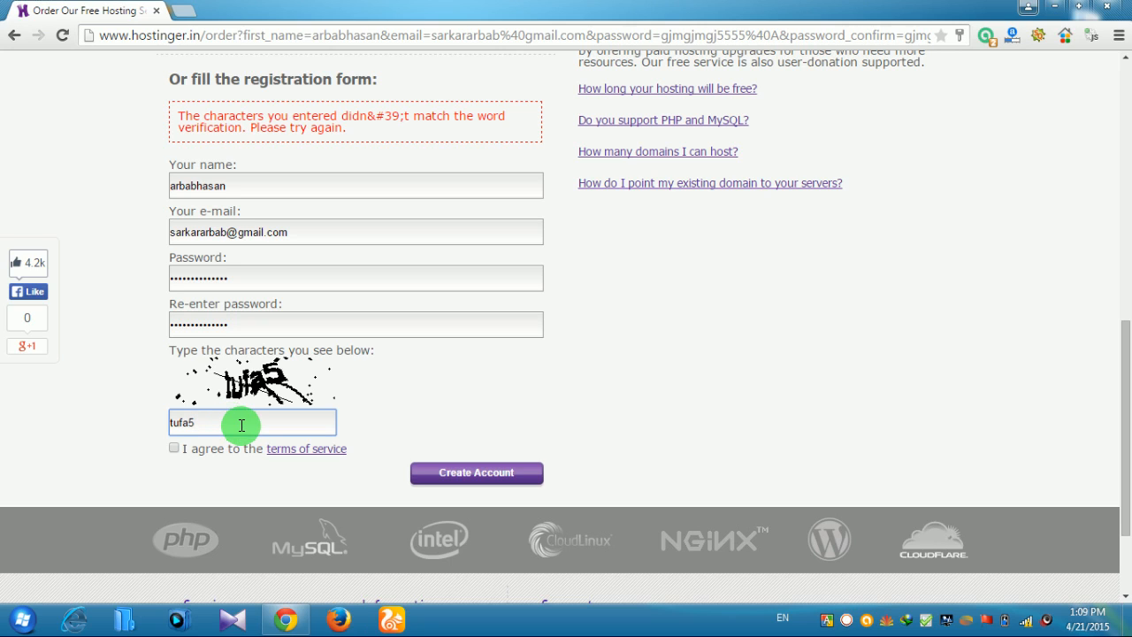
click(174, 448)
click(477, 475)
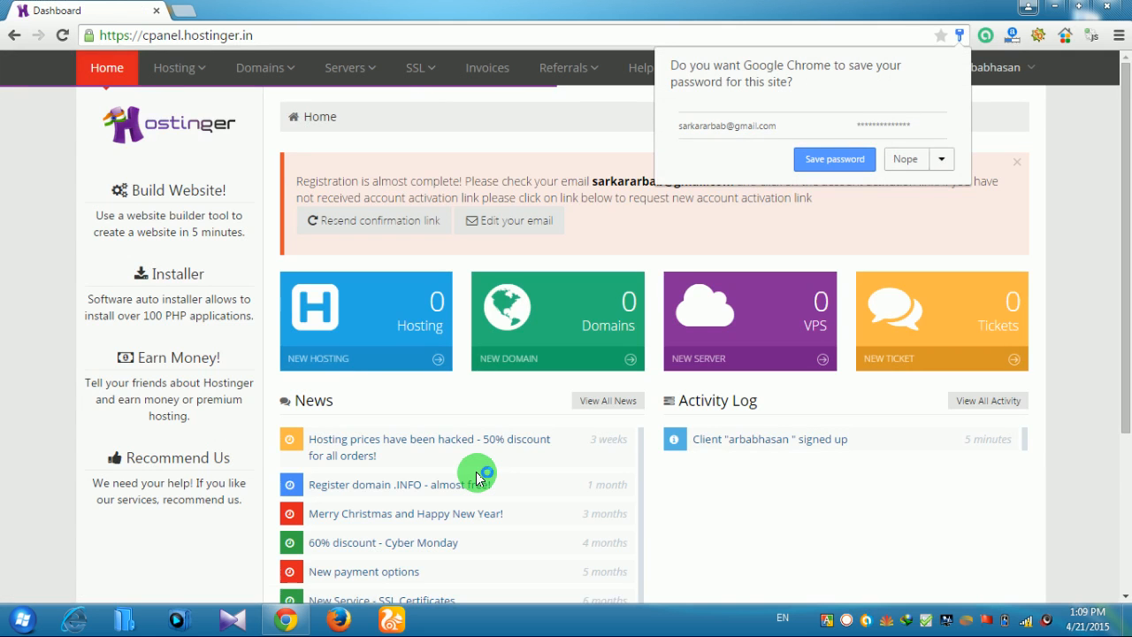
Save the Hostinger password in Chrome and open a new tab
click(834, 159)
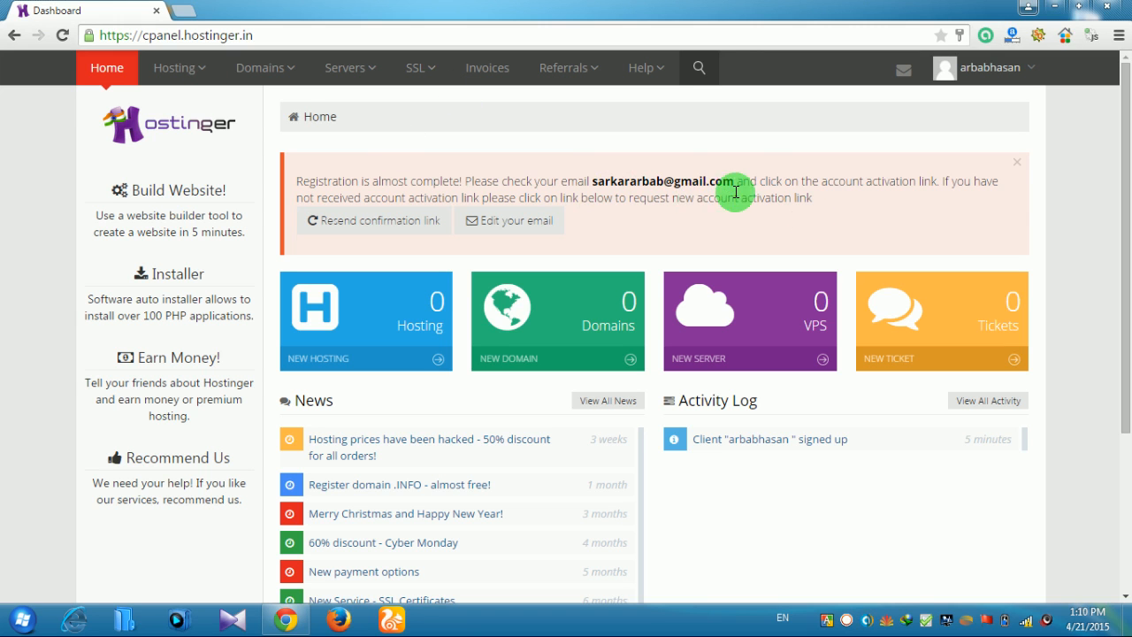
click(183, 10)
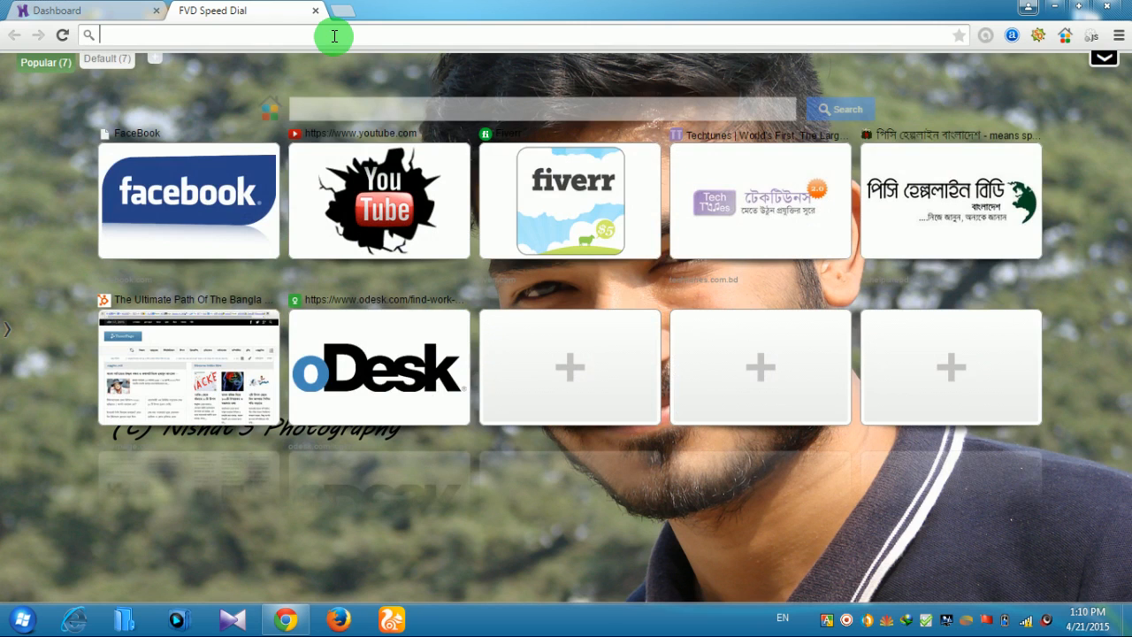
Open Gmail, switch to the mailbox that received the sign-up emails and close the old inbox tab
text(google.com/mail/u/0/#inbox)
key(Return)
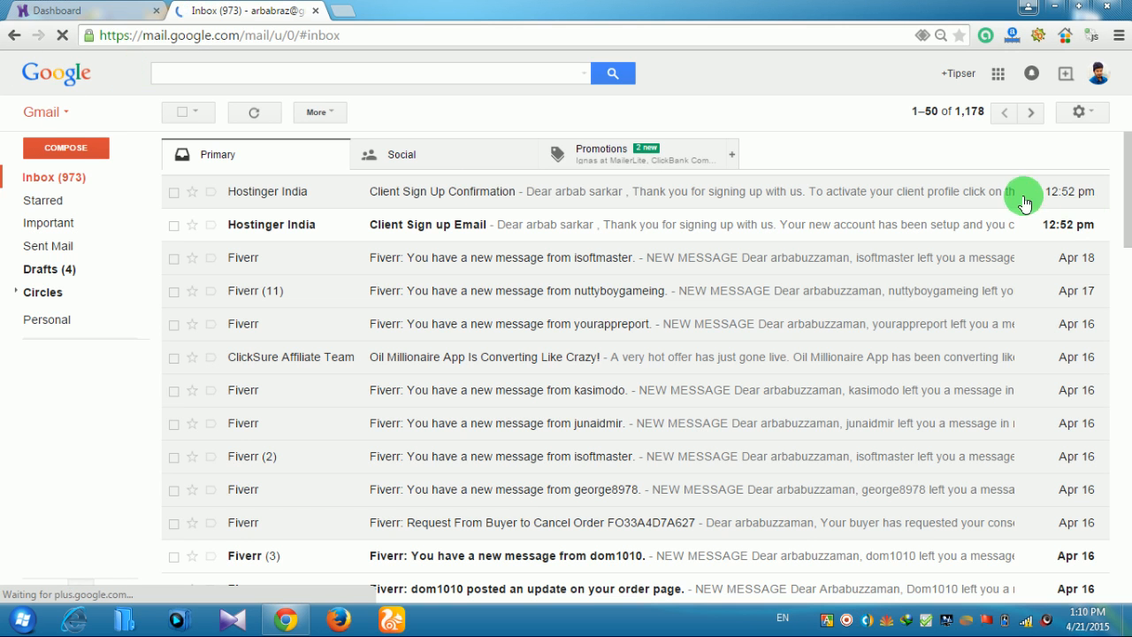
click(1089, 75)
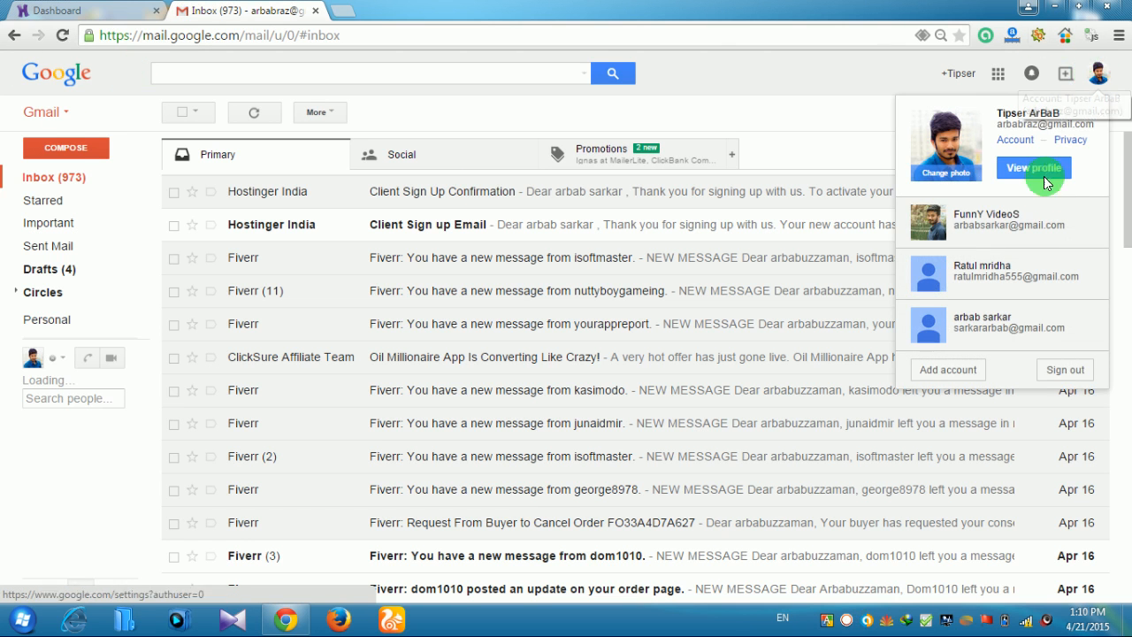
click(981, 318)
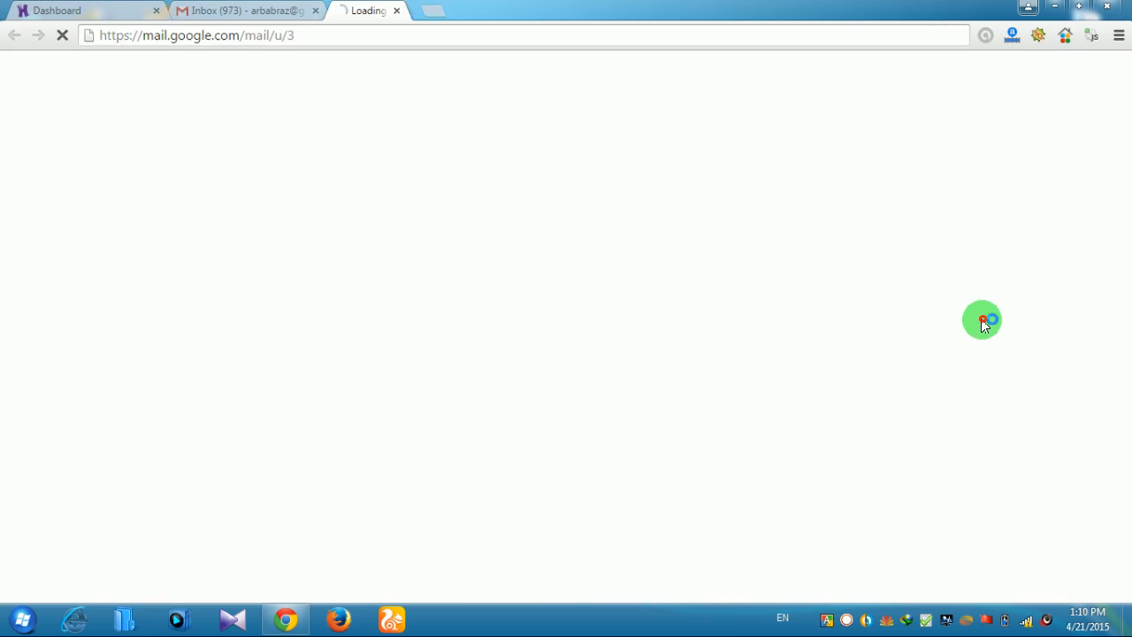
click(317, 13)
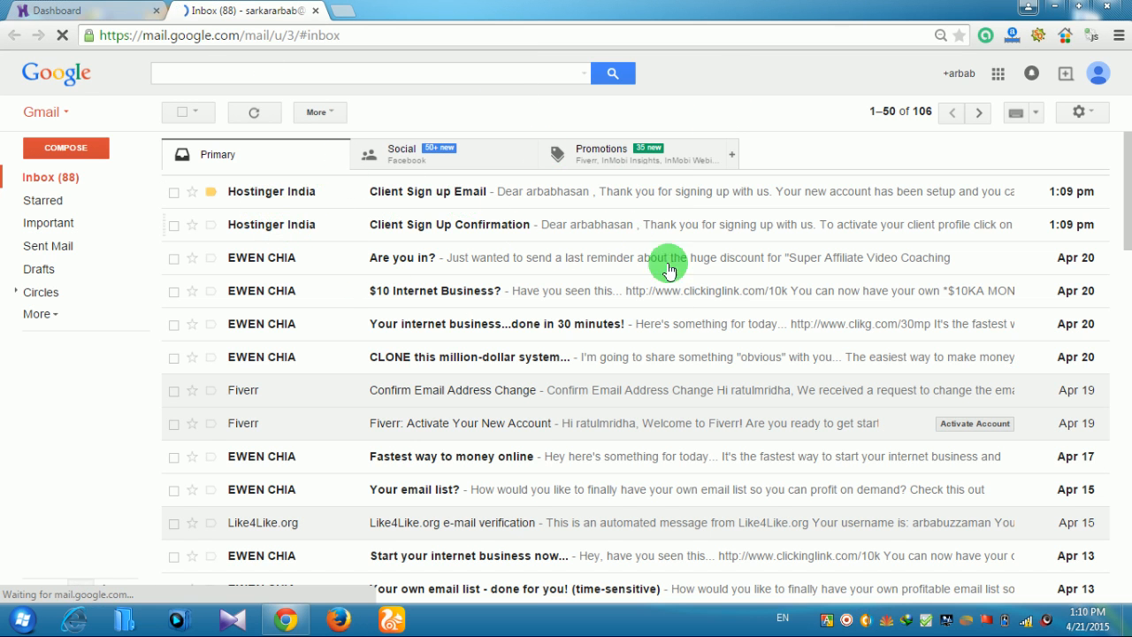
Follow the activation link in the Client Sign Up Confirmation email, then close the Gmail tab
click(435, 207)
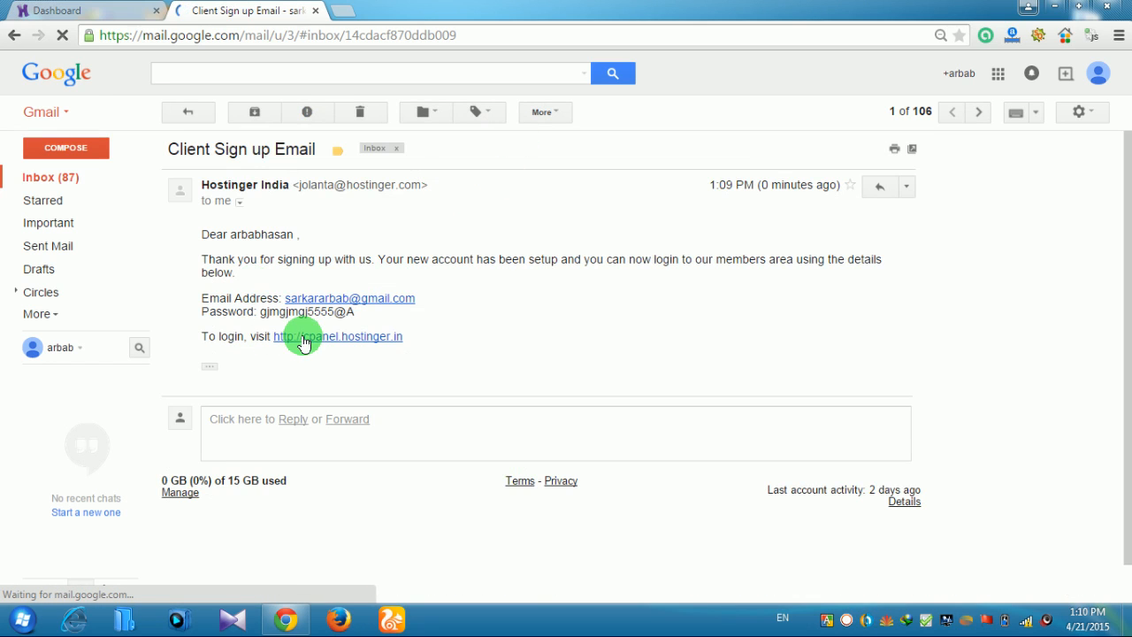
click(14, 36)
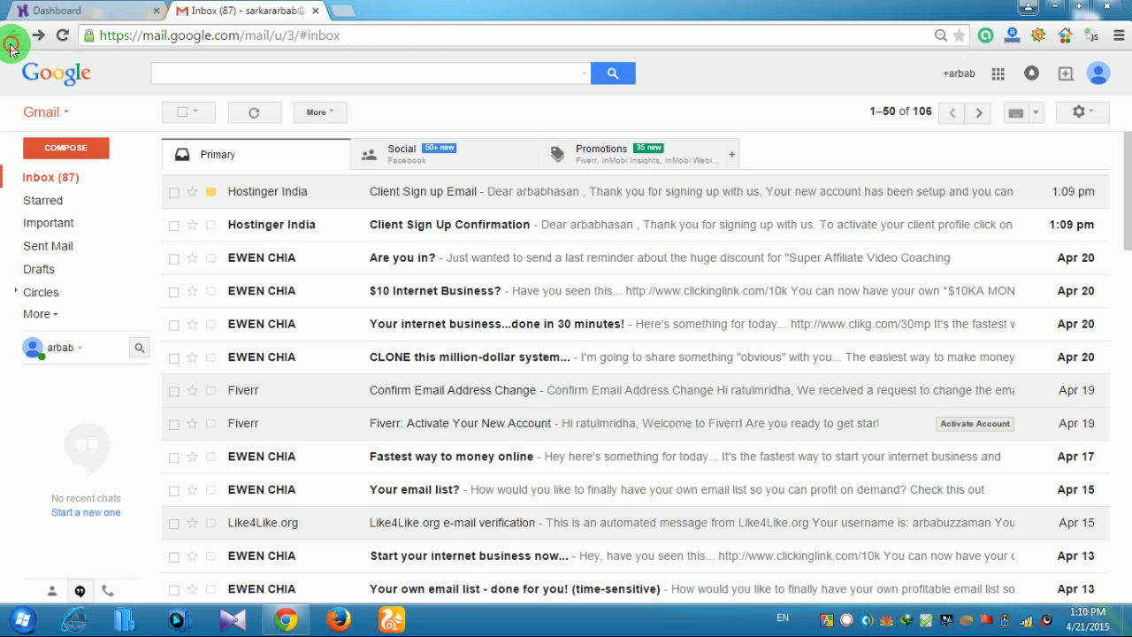
click(443, 231)
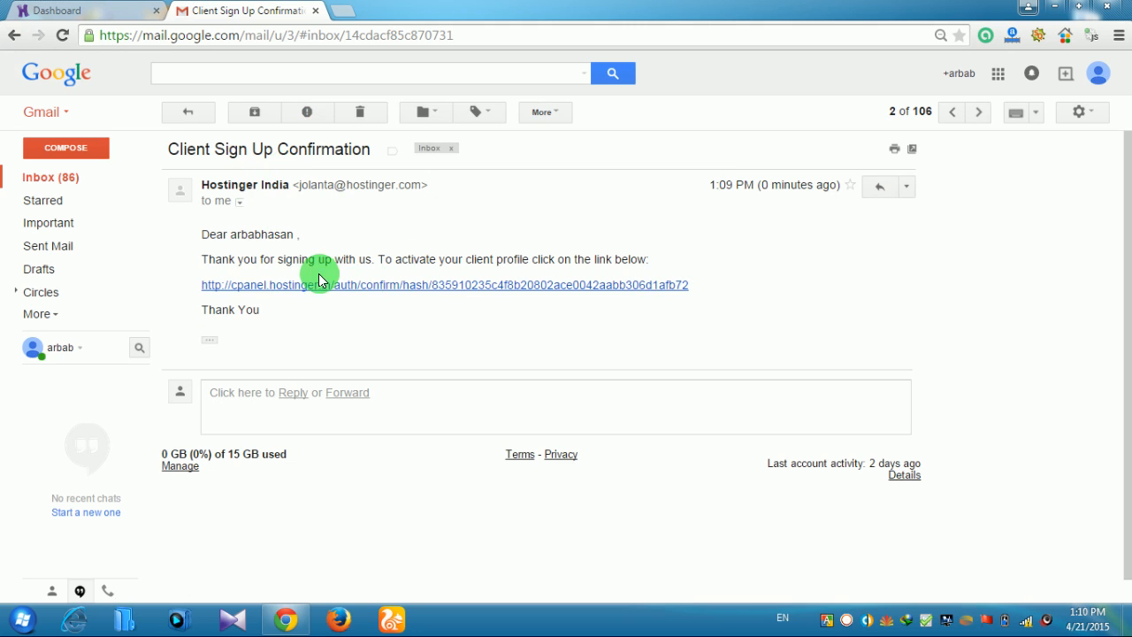
click(419, 288)
click(283, 11)
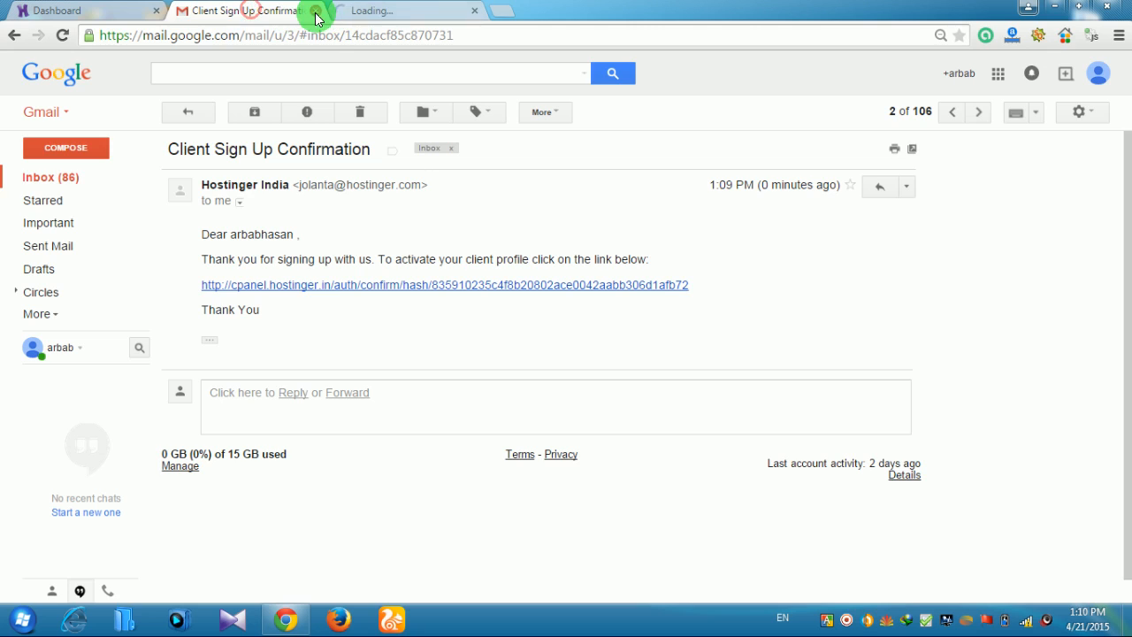
click(316, 10)
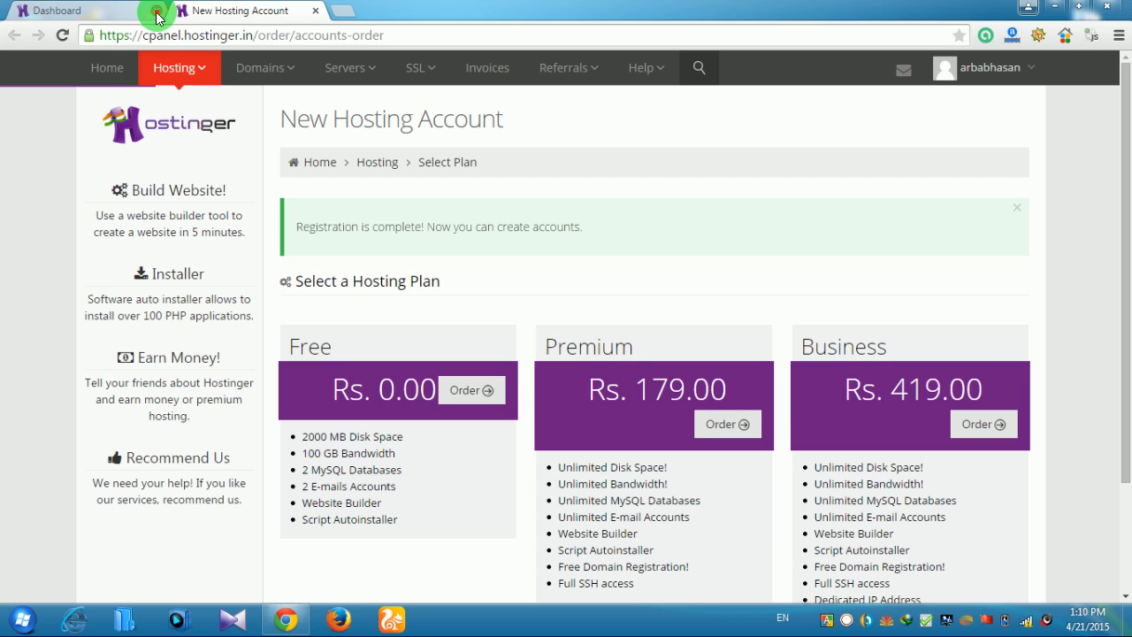
Close the old Dashboard tab and order the Free hosting plan
click(157, 12)
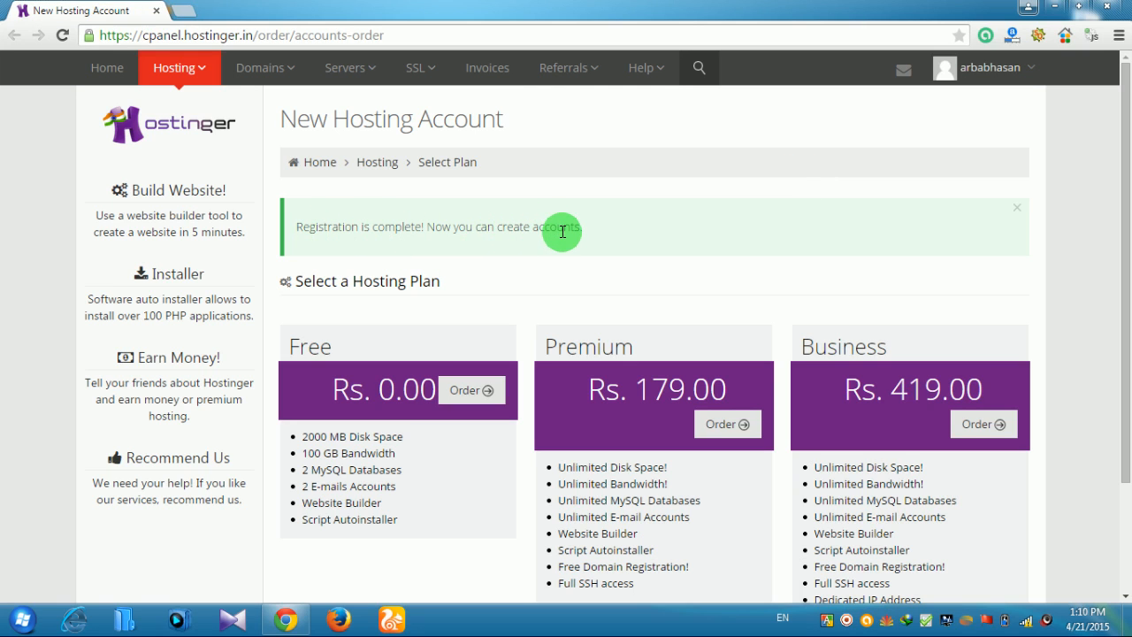
scroll(557, 234, down, 2)
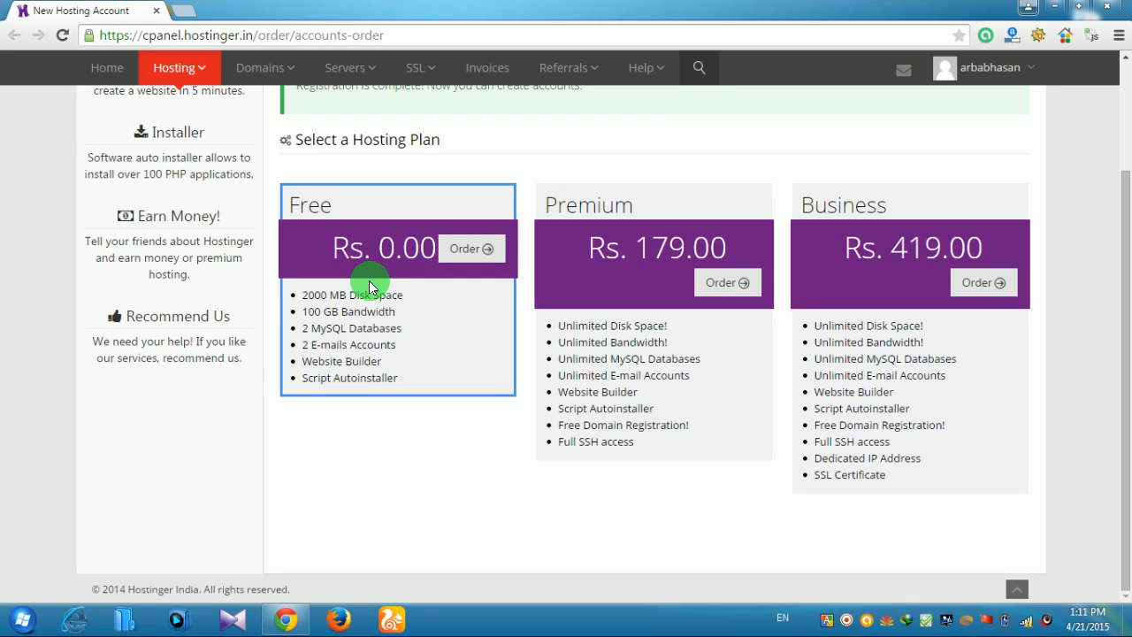
click(461, 250)
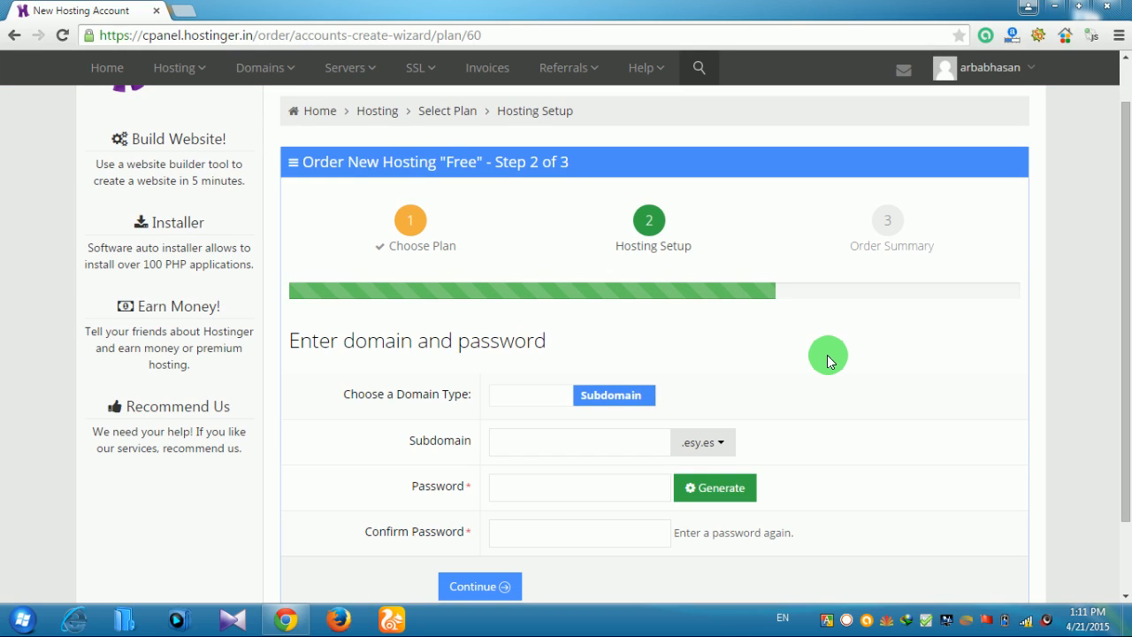
Set the order's Domain Type to Domain after checking the subdomain suffixes, then open a new tab
scroll(825, 353, down, 1)
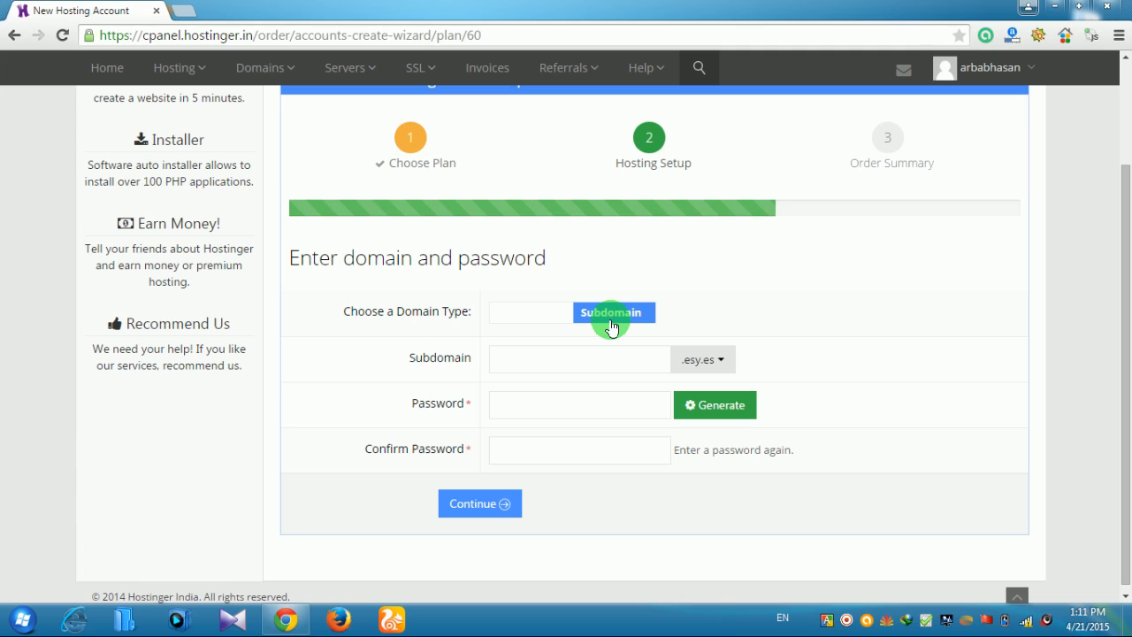
click(520, 314)
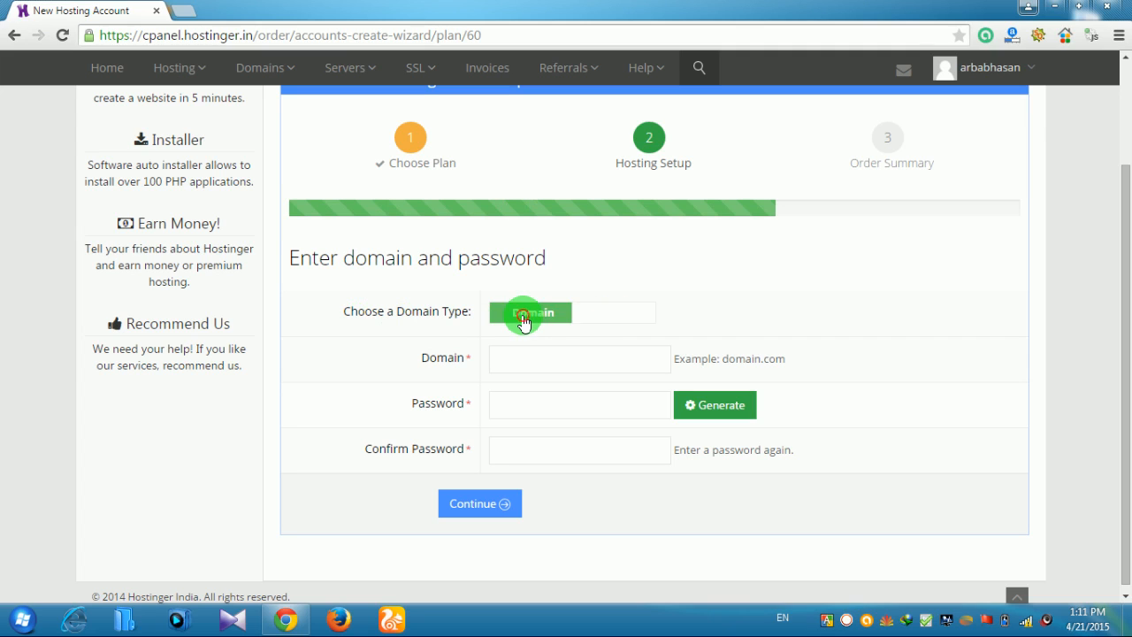
click(621, 313)
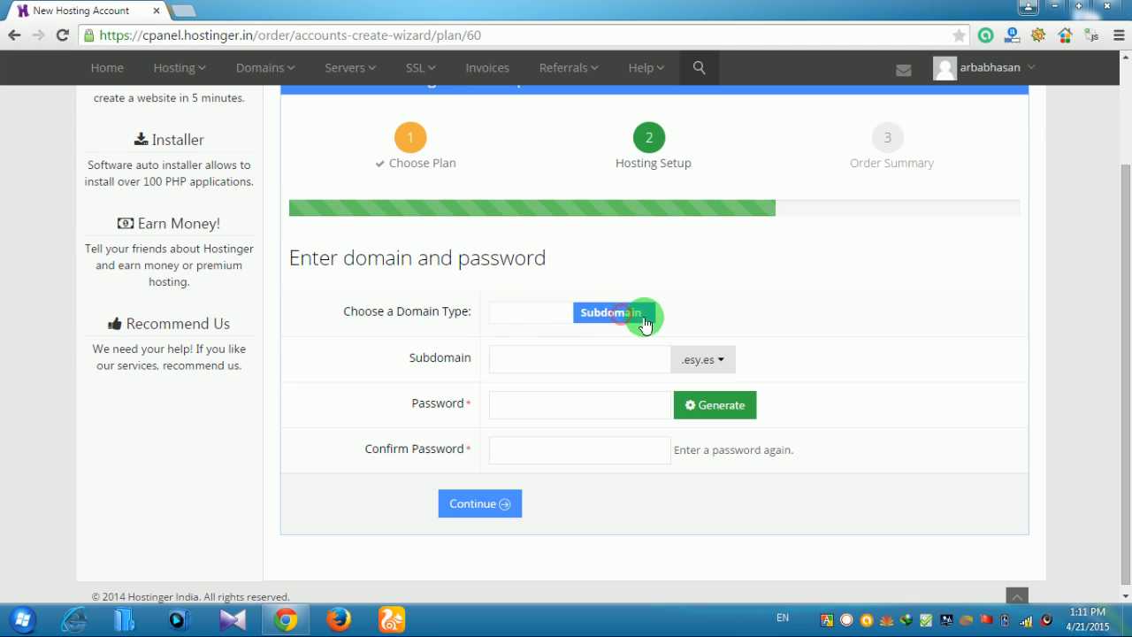
click(724, 358)
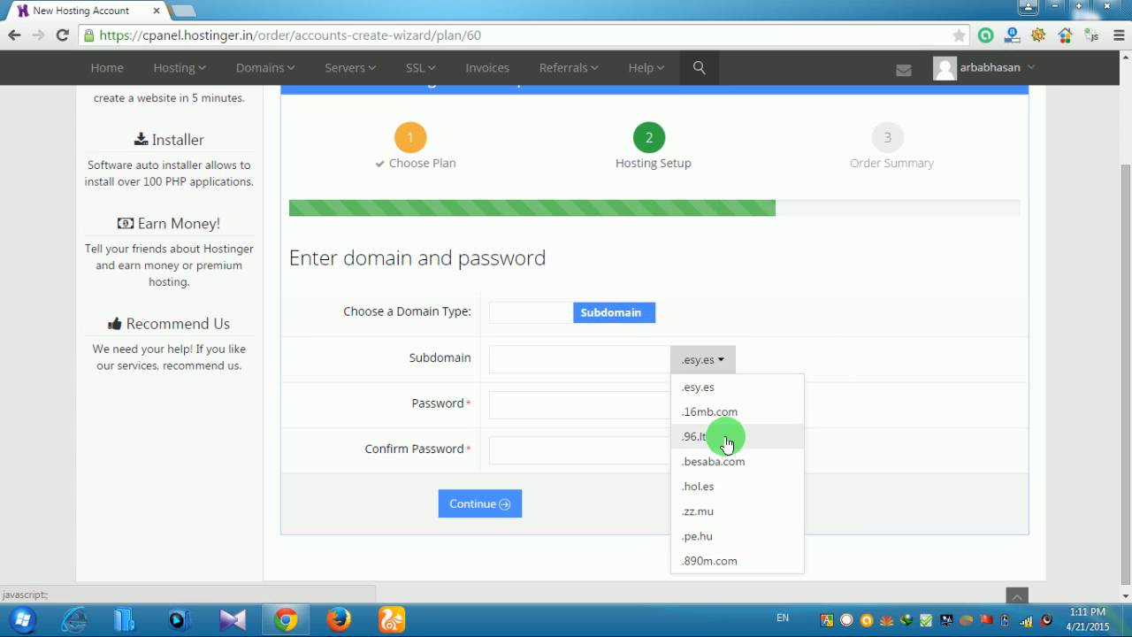
click(821, 283)
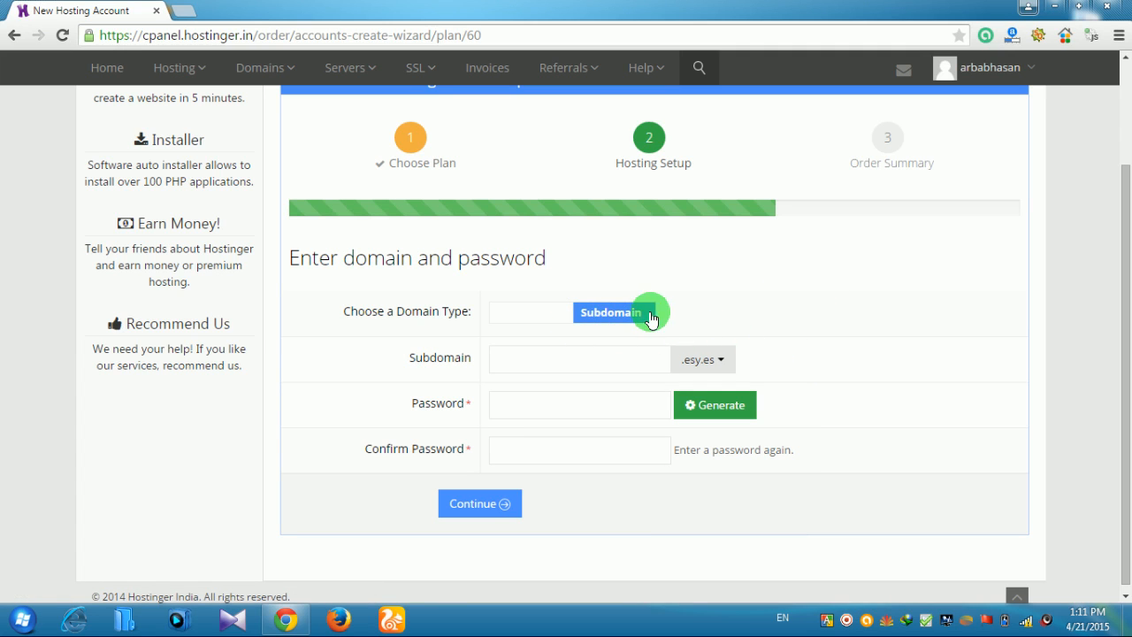
click(548, 317)
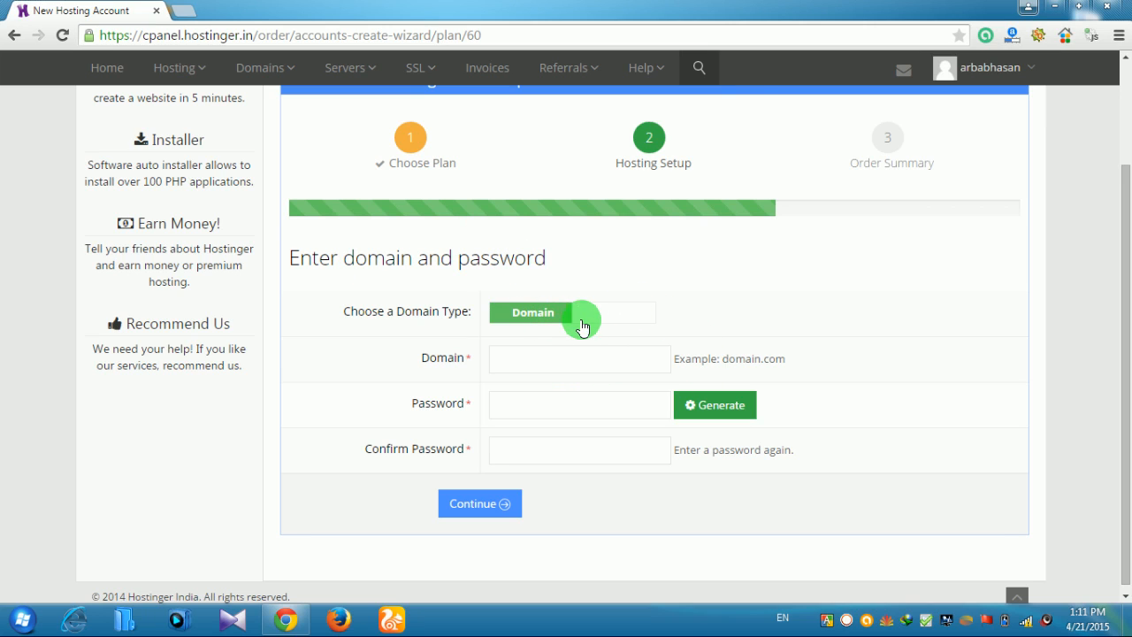
click(196, 18)
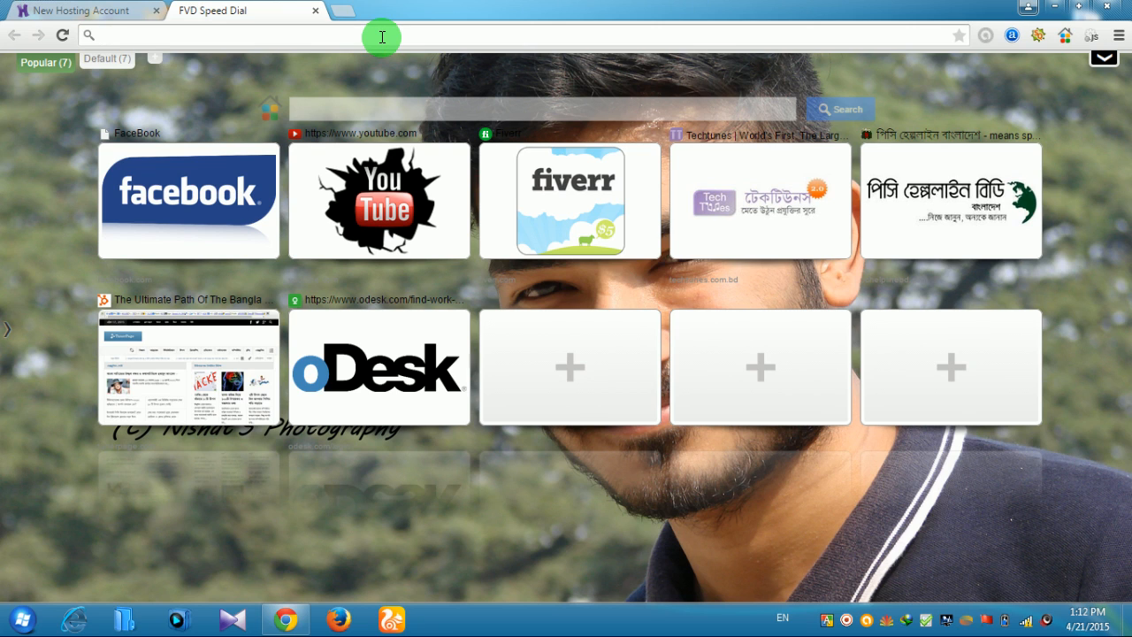
Load freenom.com in the new tab
text(f)
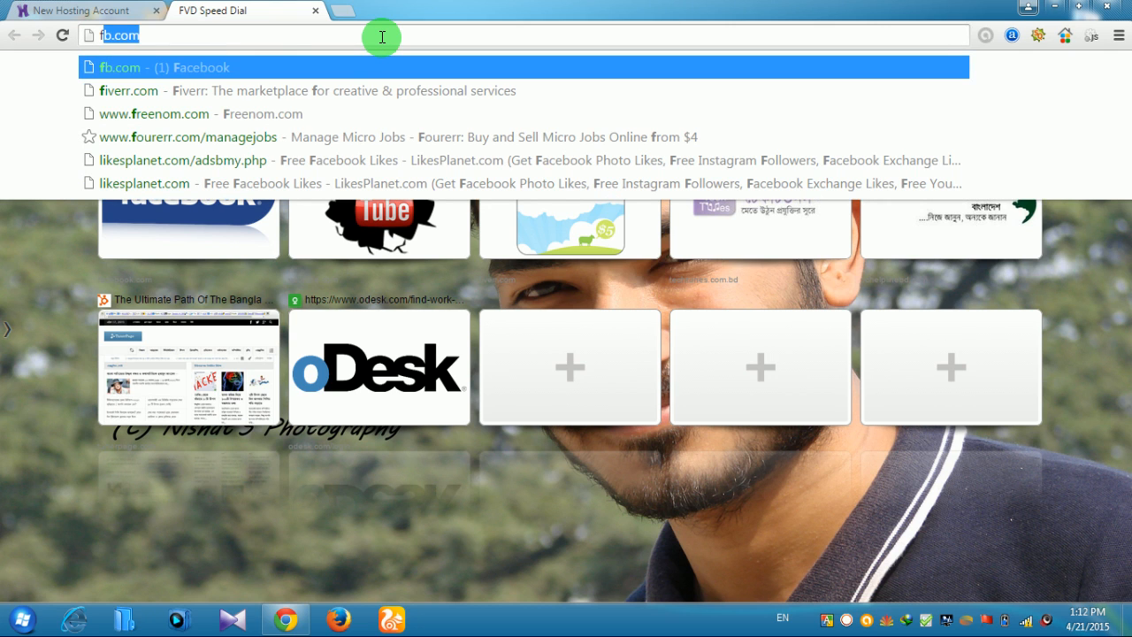
text(ree)
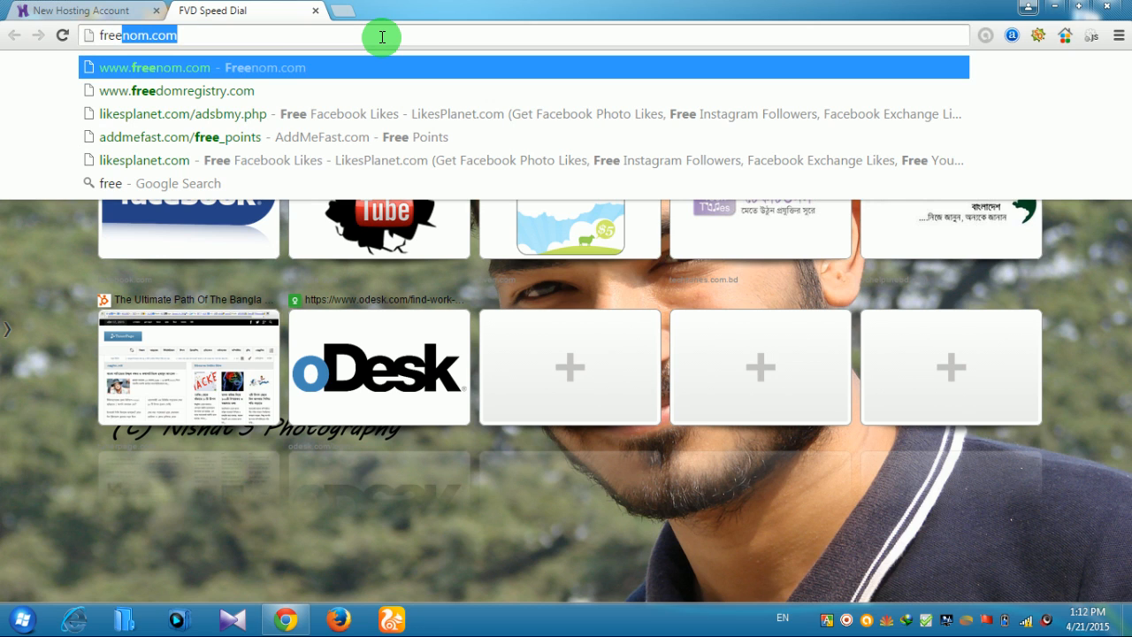
text(nom.com)
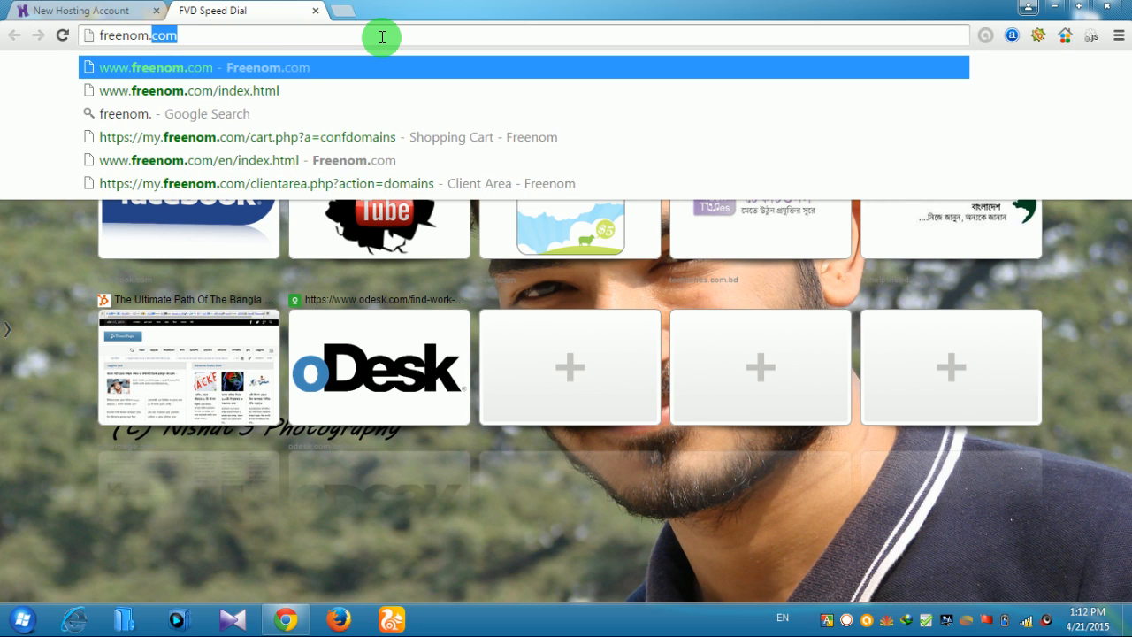
key(Return)
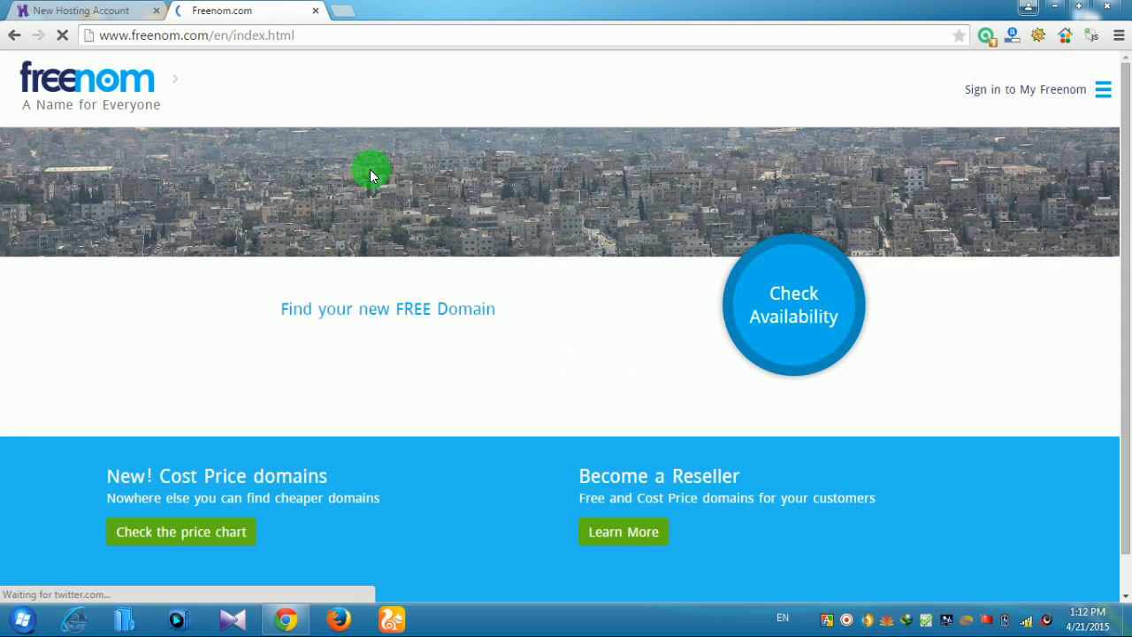
Search Freenom for pchelpzone24 to list free domain options such as .tk and .ml
scroll(417, 450, down, 1)
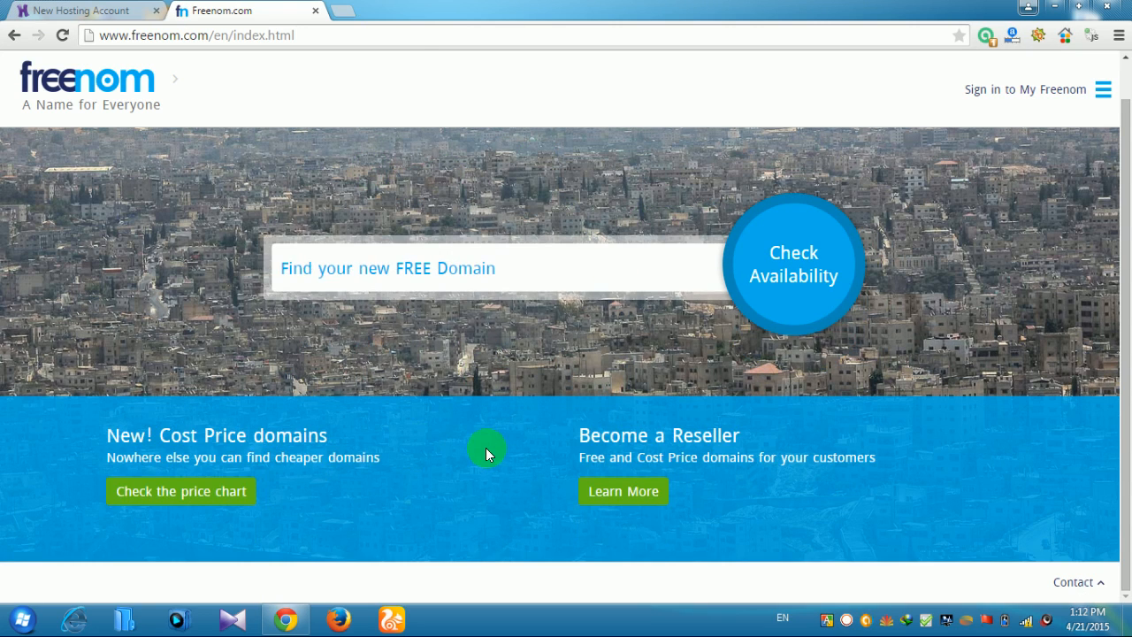
scroll(486, 447, up, 1)
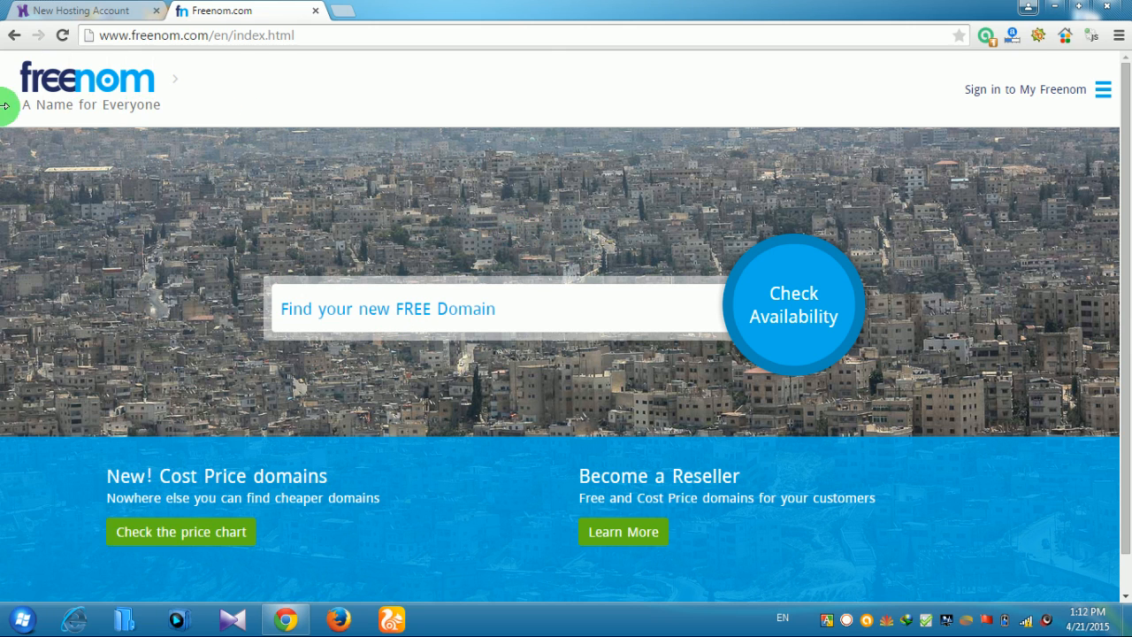
scroll(292, 327, down, 1)
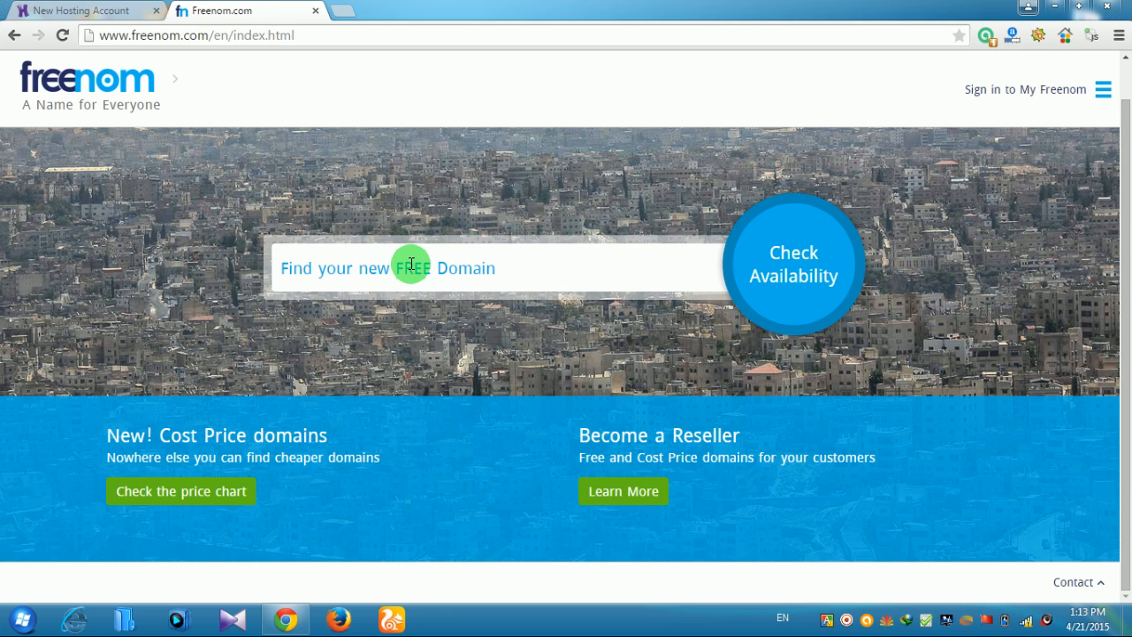
click(444, 262)
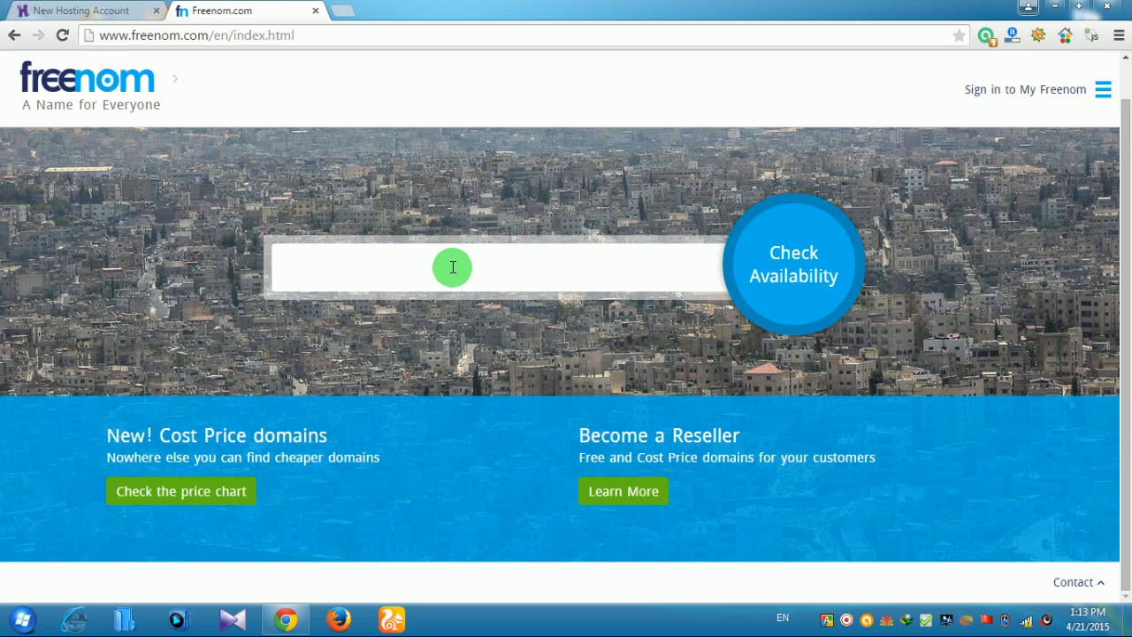
text(pchelpzone24)
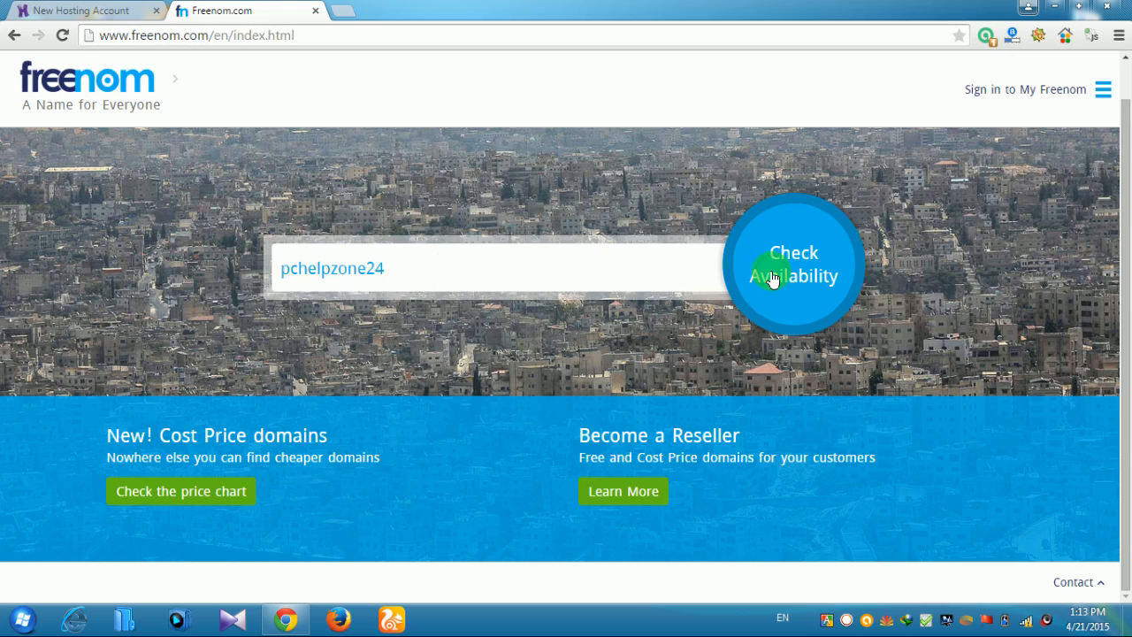
click(792, 310)
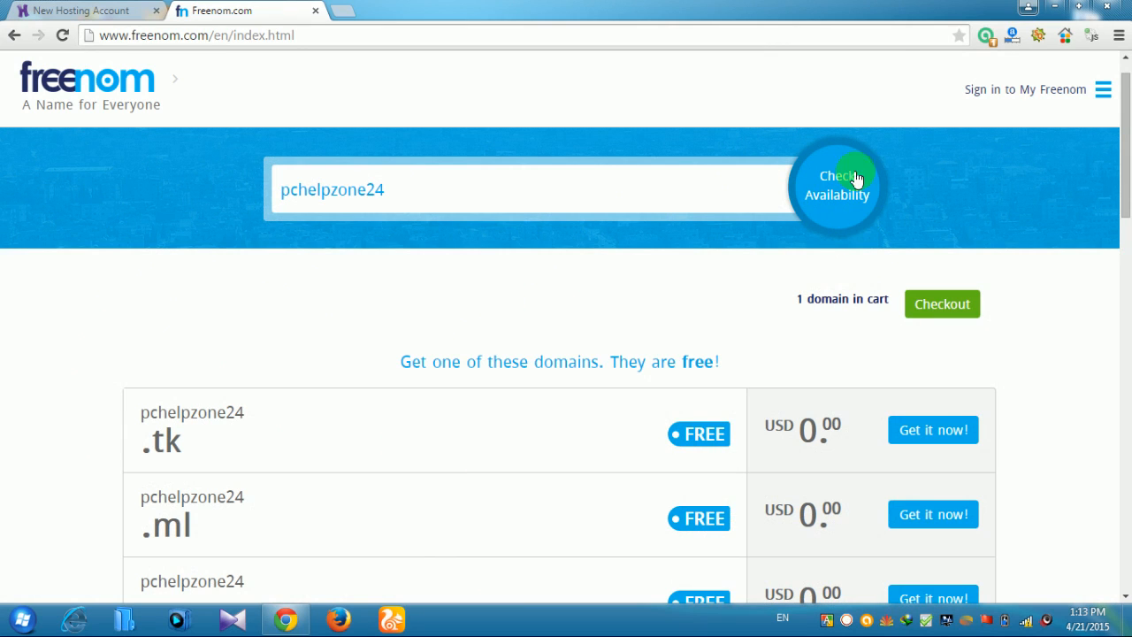
Add the free pchelpzone24.ml domain to the cart
scroll(513, 366, down, 2)
scroll(502, 368, up, 2)
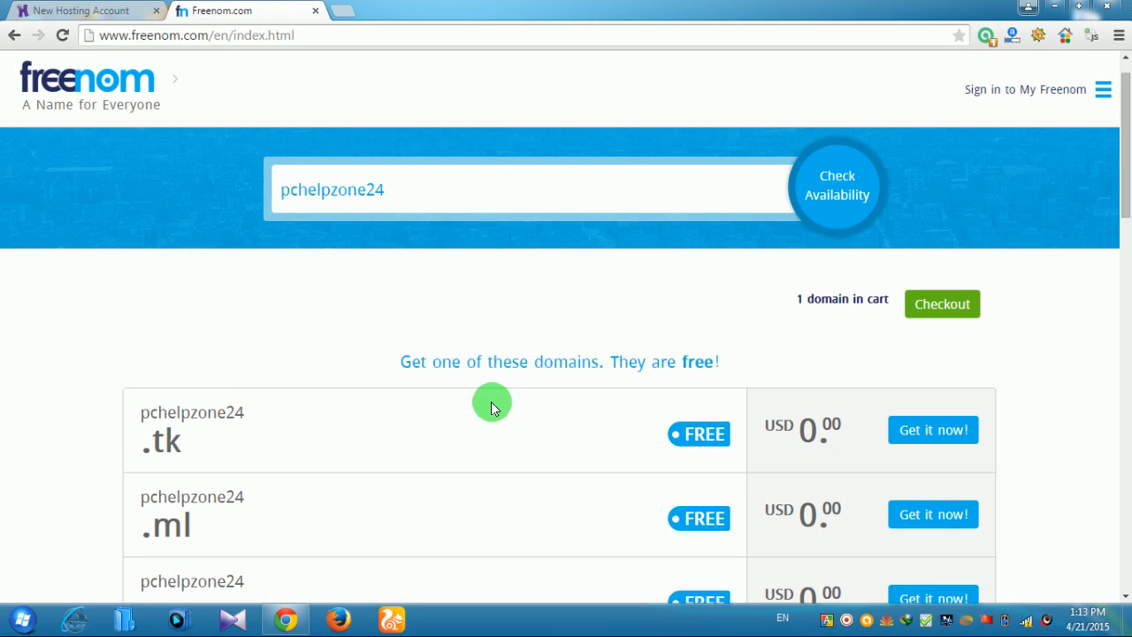
scroll(560, 377, down, 1)
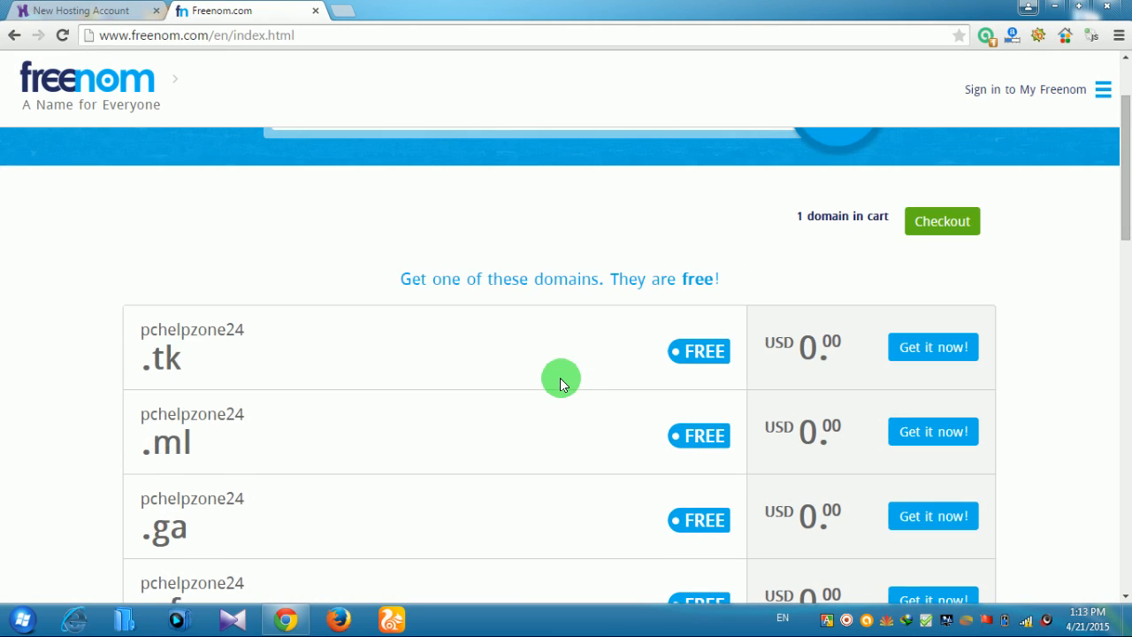
scroll(542, 315, down, 1)
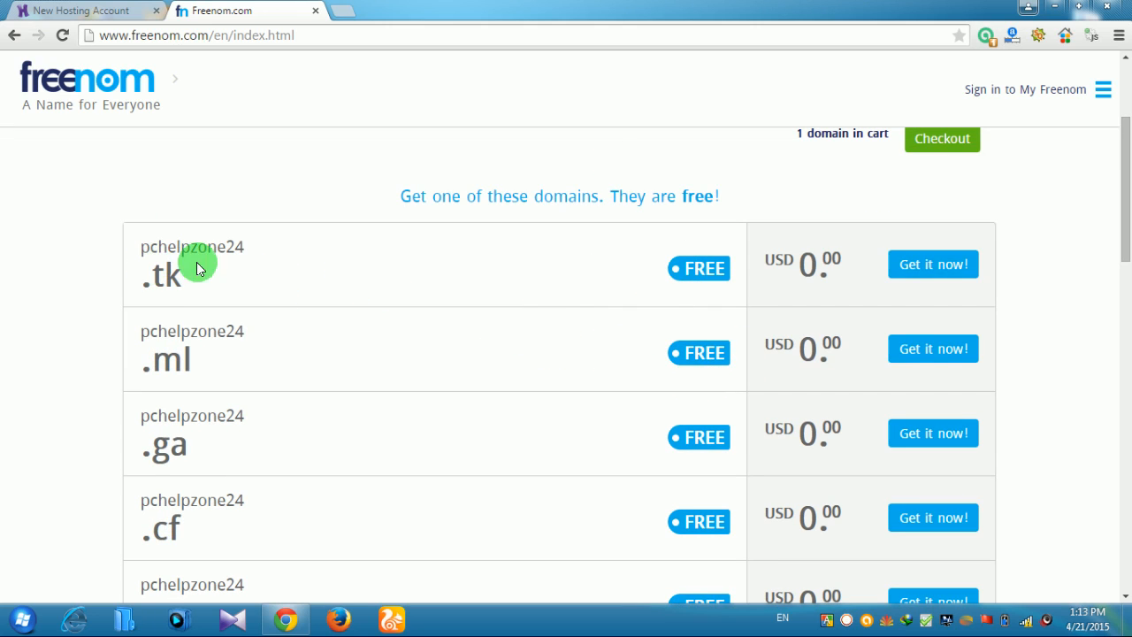
scroll(245, 262, down, 1)
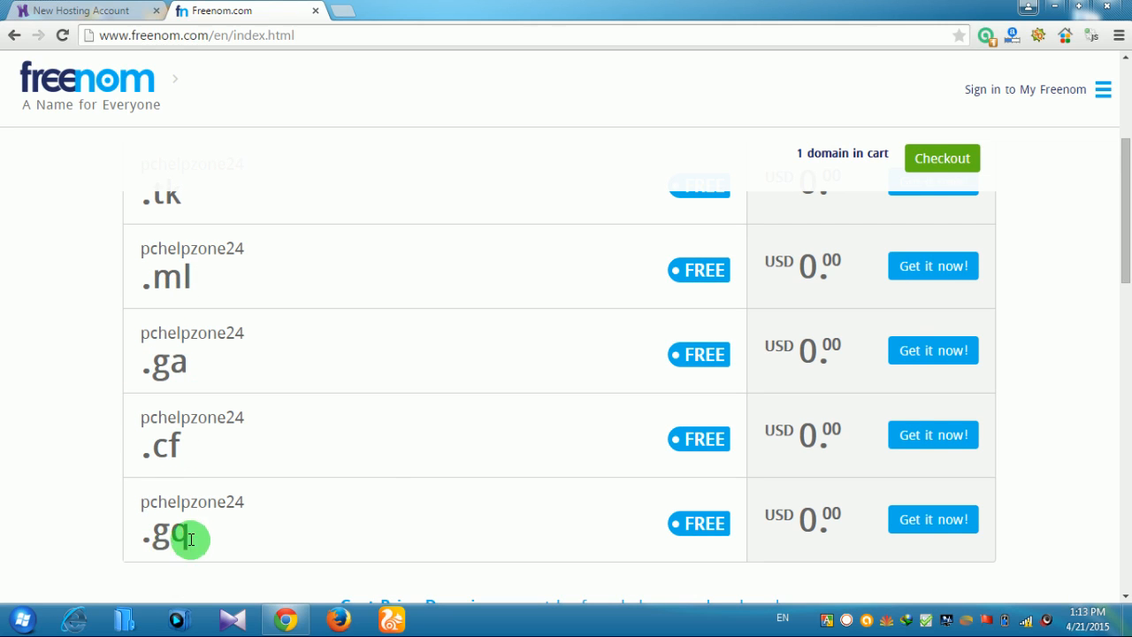
scroll(377, 472, up, 2)
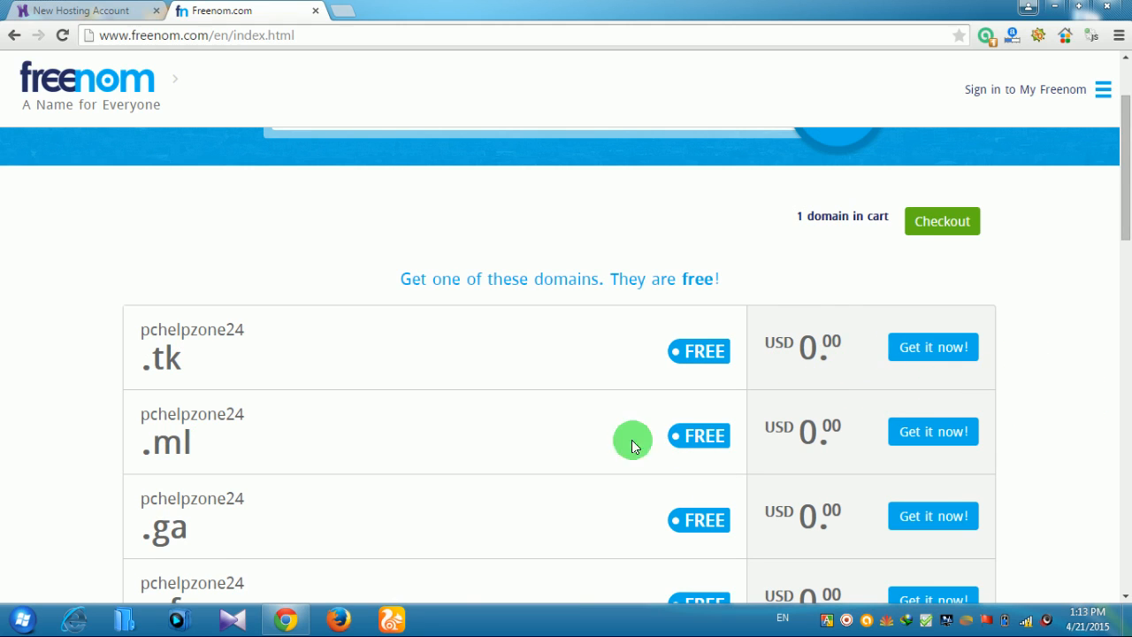
scroll(654, 438, down, 1)
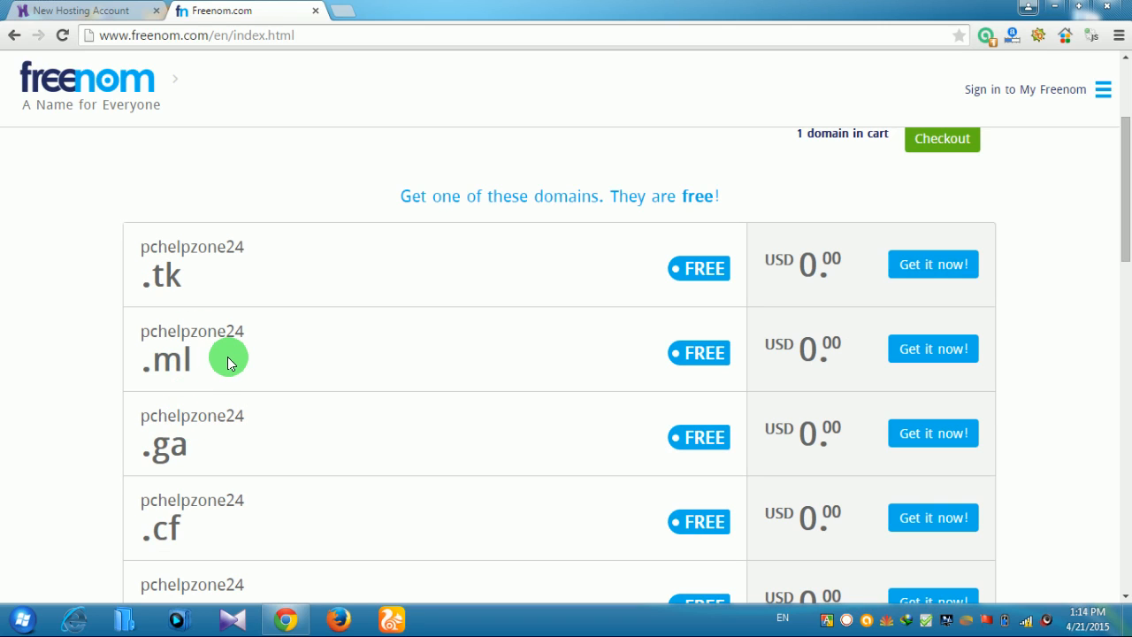
click(930, 358)
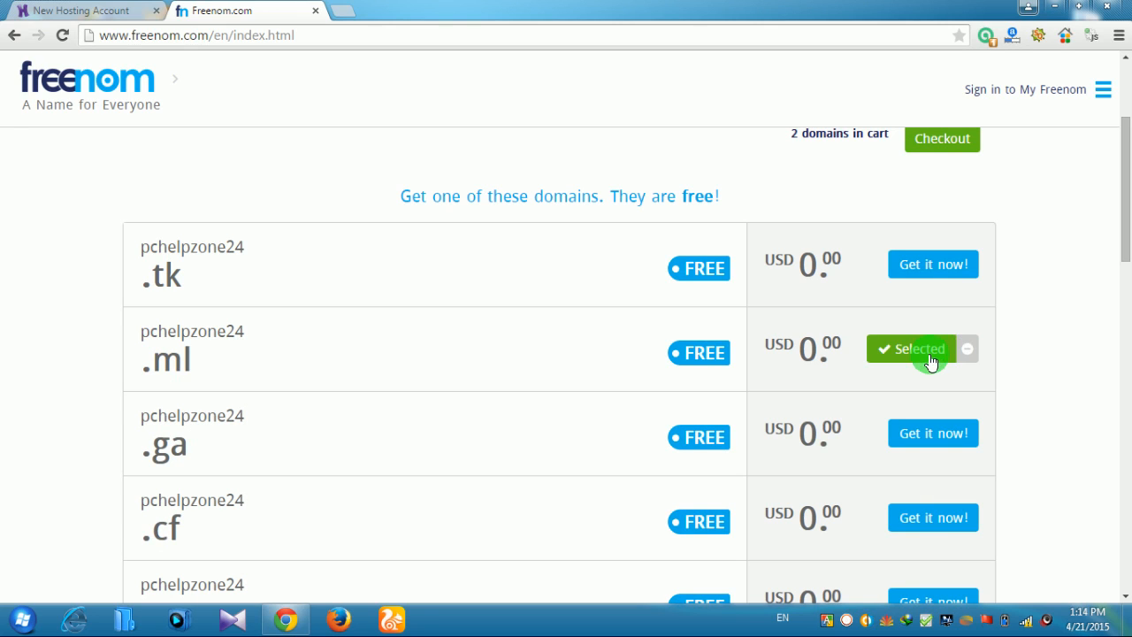
Go to checkout to view pchelpzonebd.ml and pchelpzone24.ml in the cart
scroll(974, 328, up, 1)
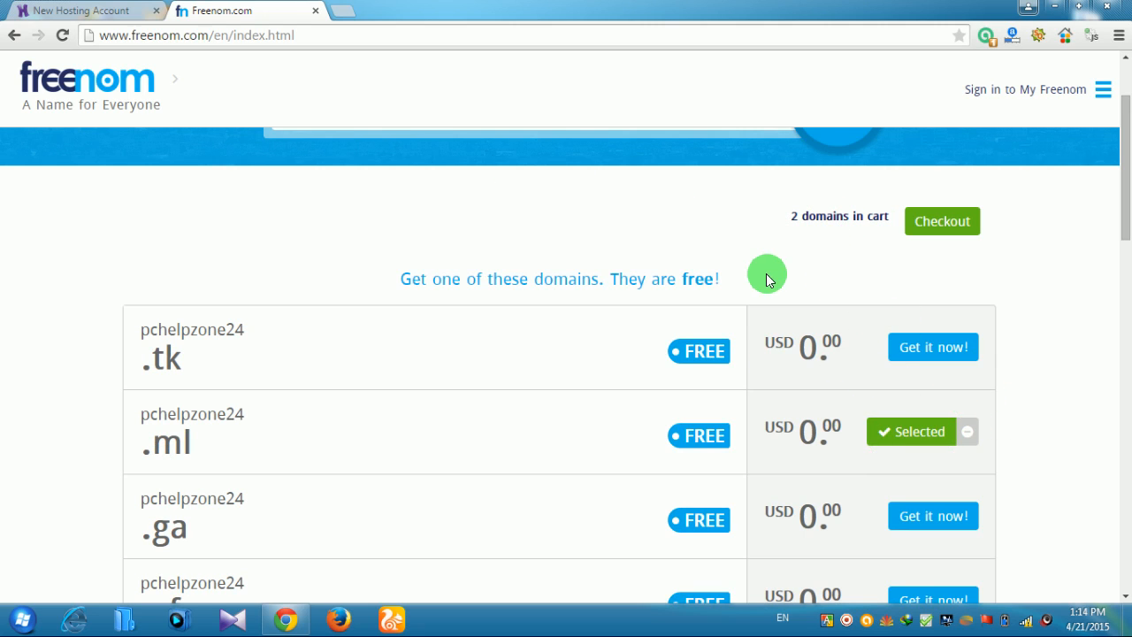
scroll(767, 276, up, 1)
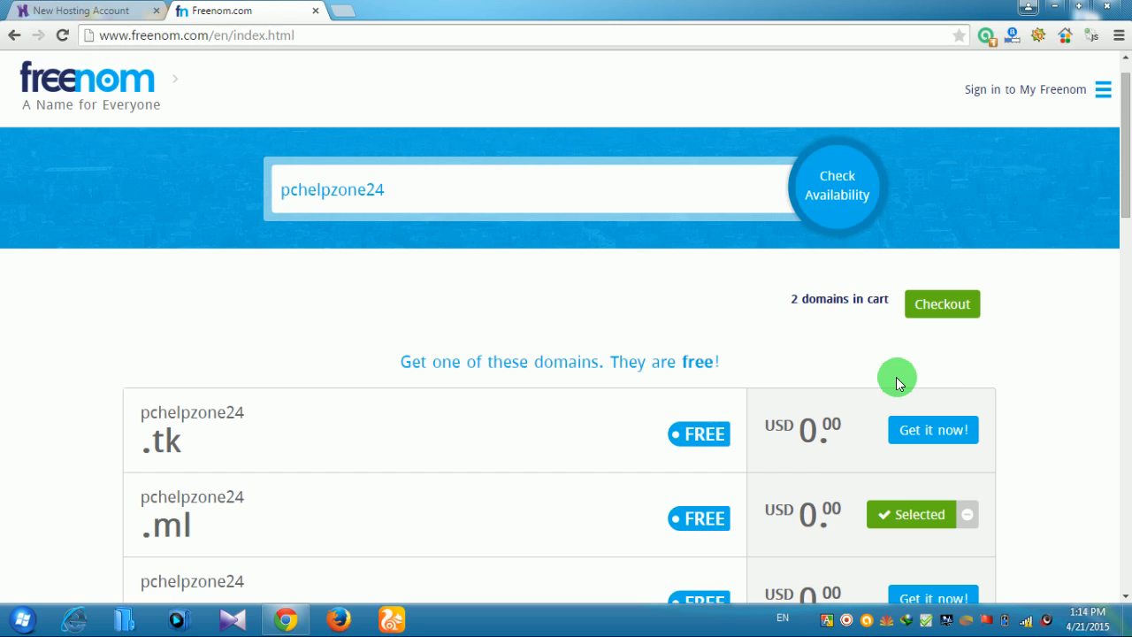
scroll(901, 358, down, 1)
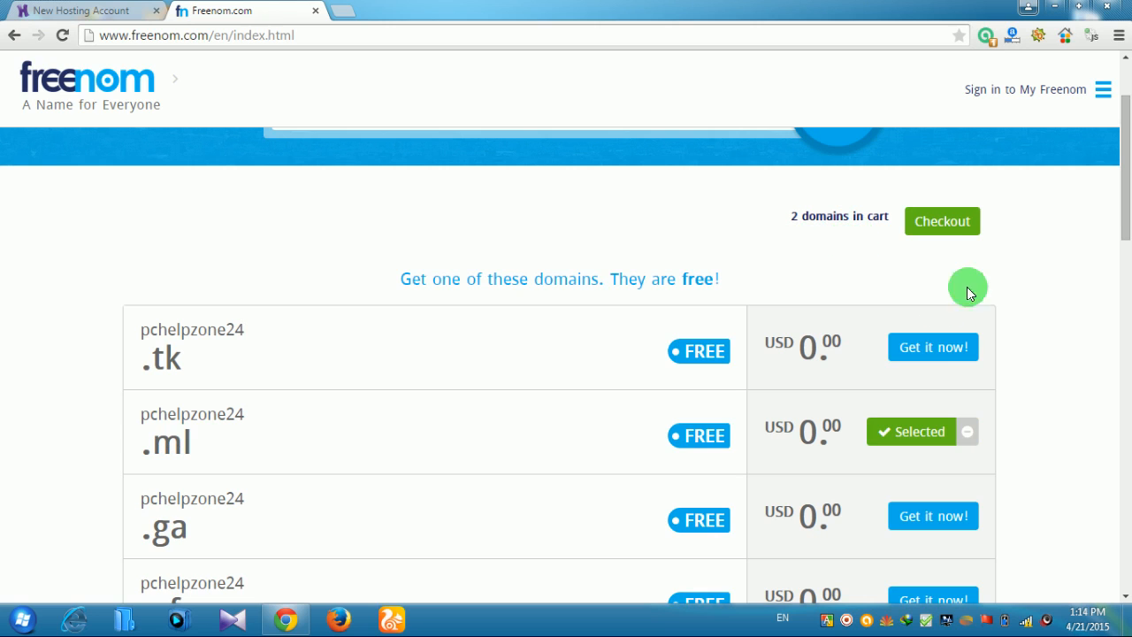
click(938, 226)
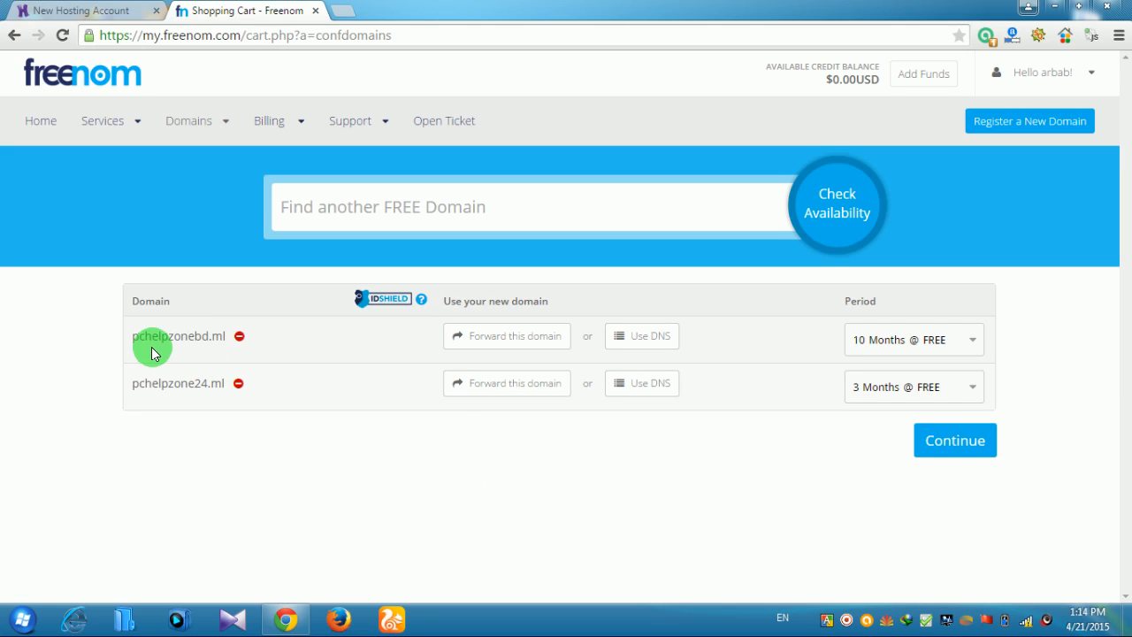
Remove pchelpzonebd.ml and switch pchelpzone24.ml to use your own DNS
click(239, 338)
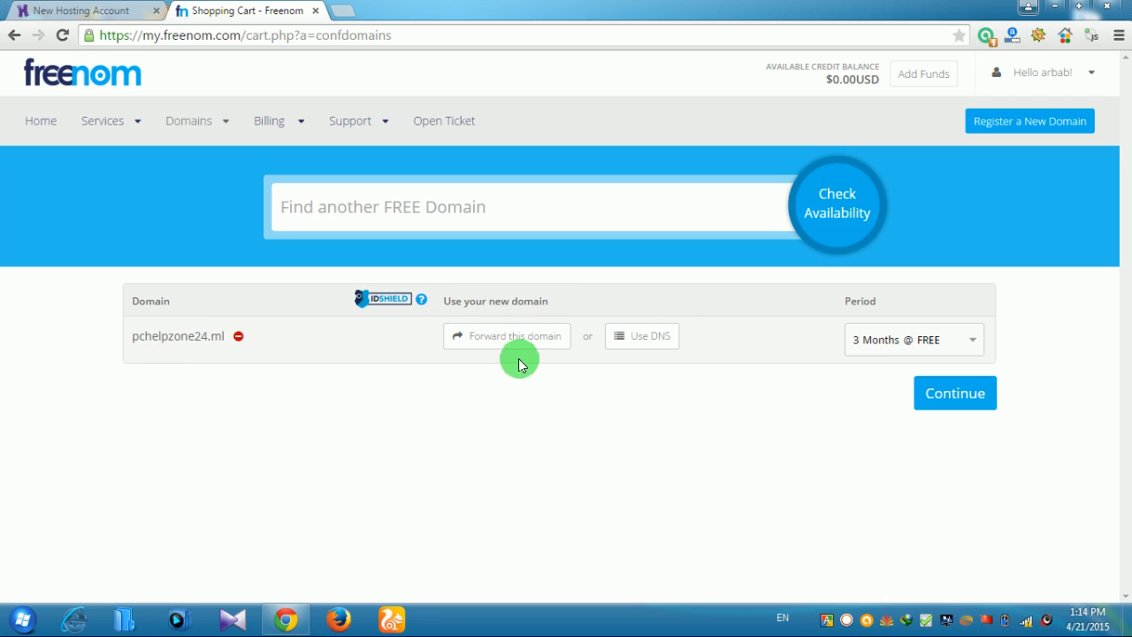
click(633, 345)
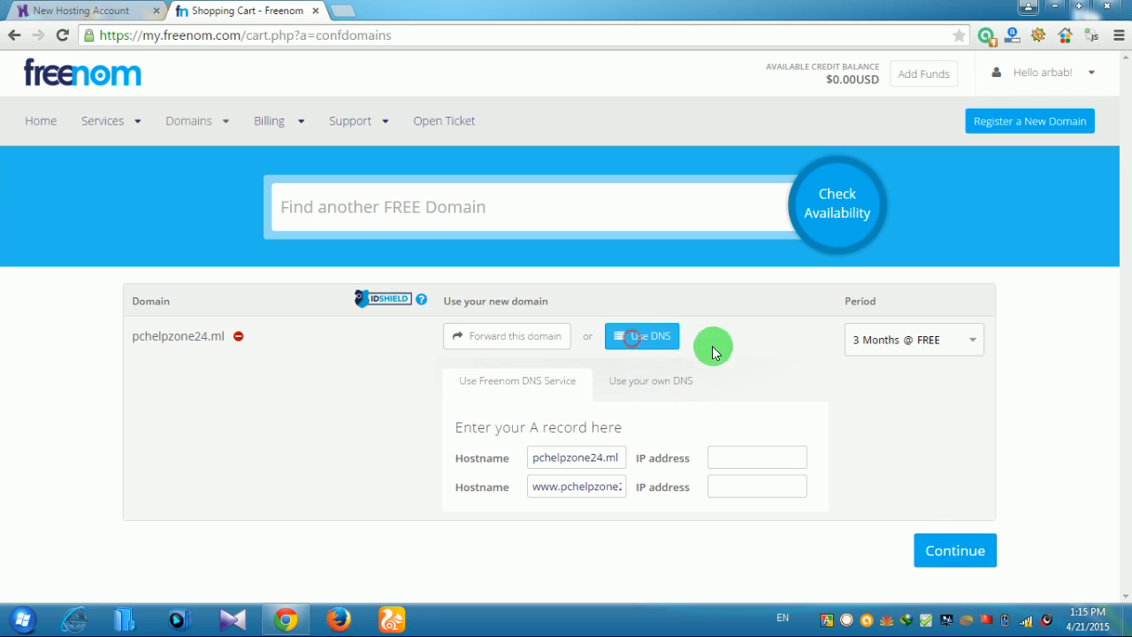
click(663, 382)
Enter nameservers ns1.hostinger.in and ns2.hostinger.in for pchelpzone24.ml
click(570, 452)
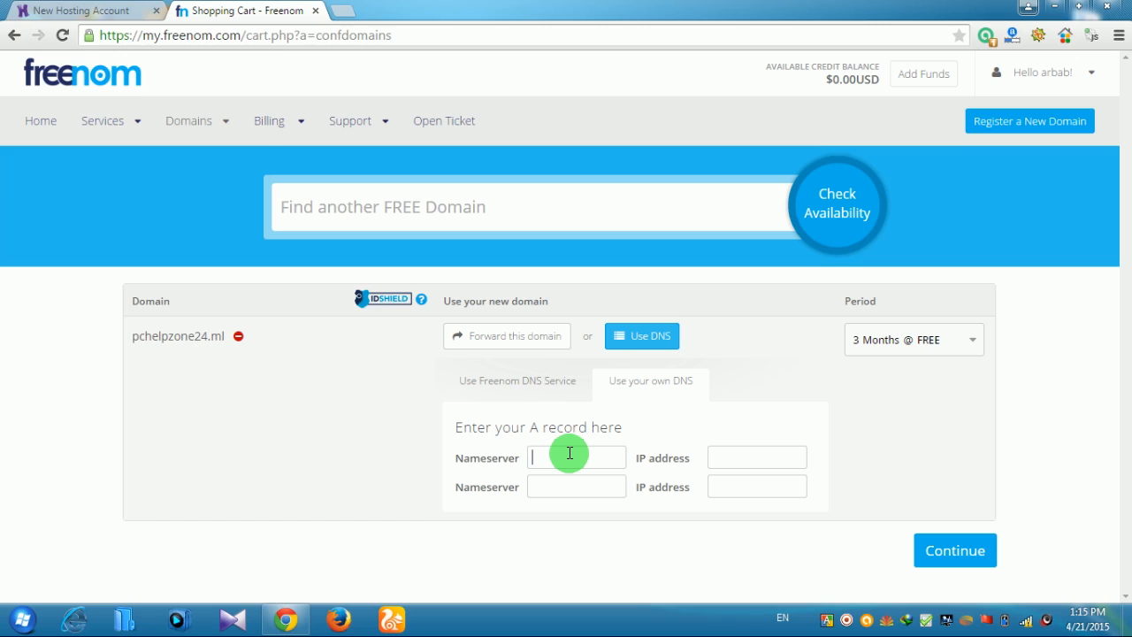
text(ns1 hostinger.in)
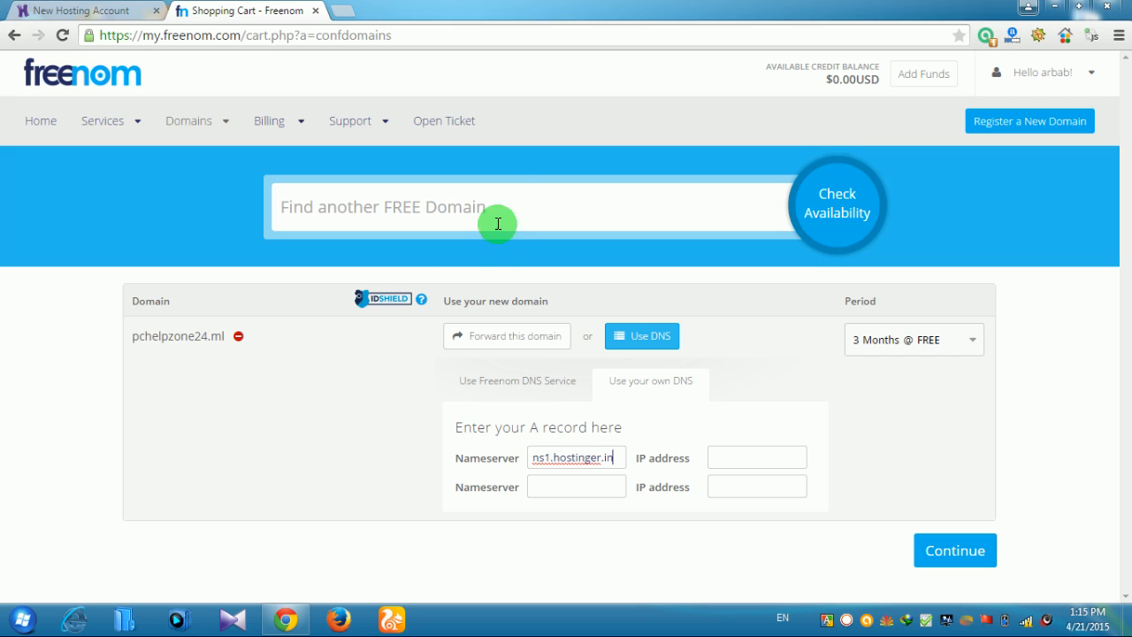
click(579, 492)
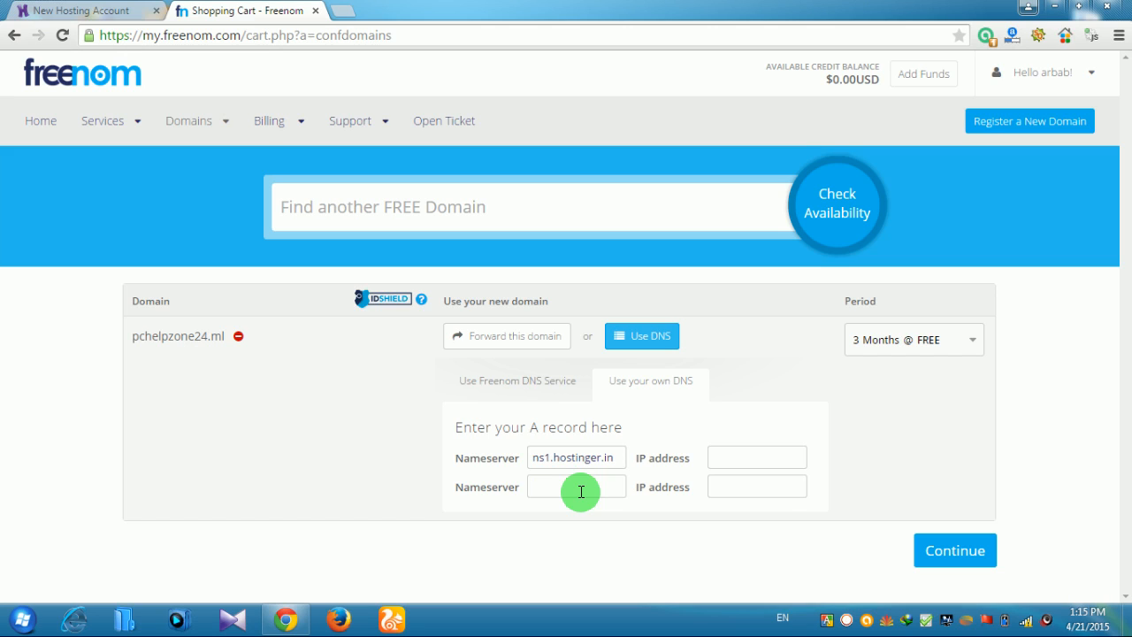
text(2.hostinger.)
click(551, 536)
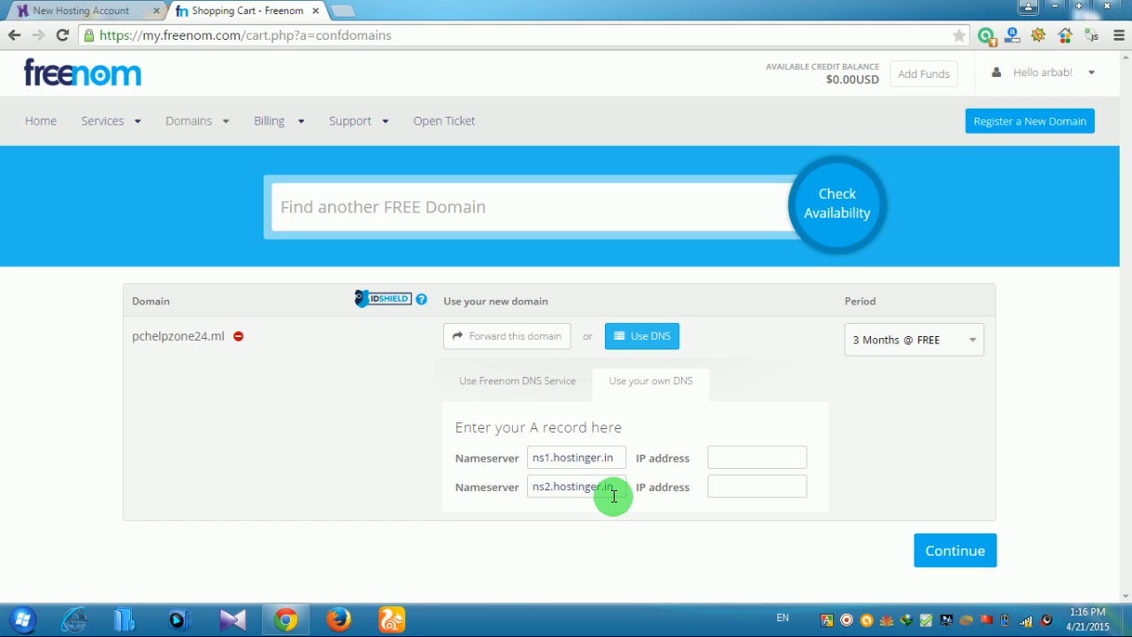
right_click(847, 619)
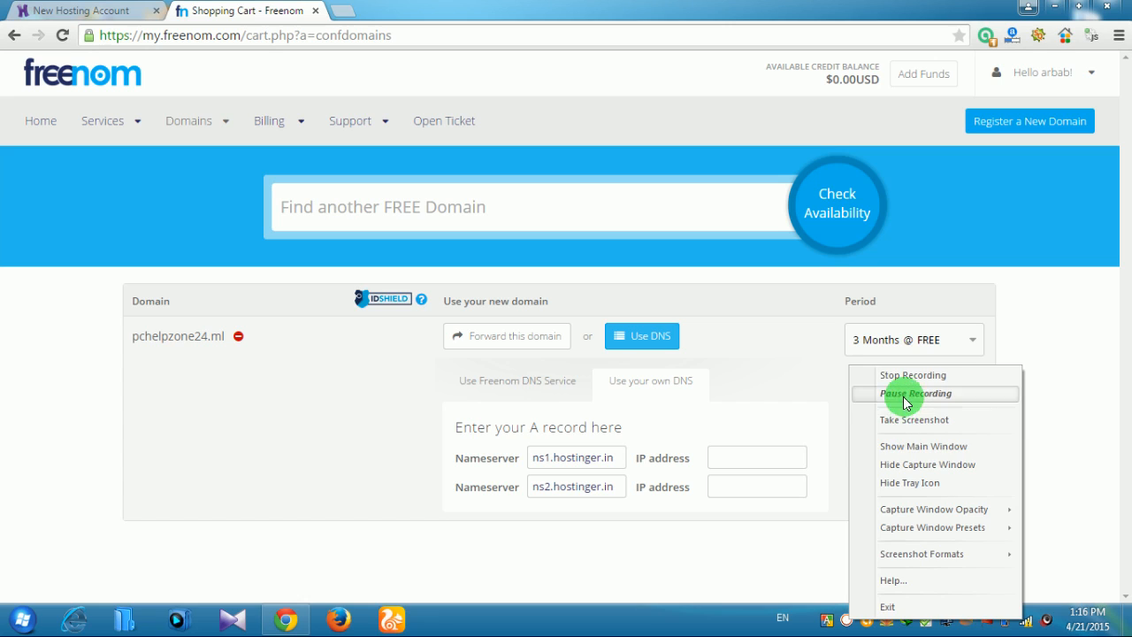
click(903, 394)
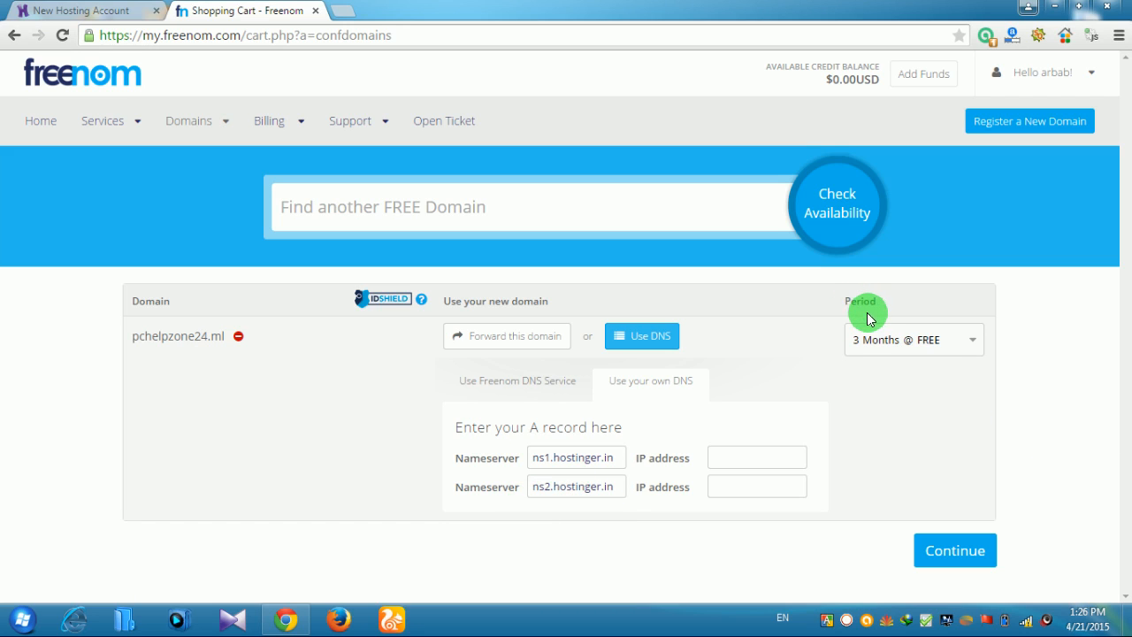
Set the registration period to '10 Months @ FREE' and continue to Review & Checkout
click(974, 352)
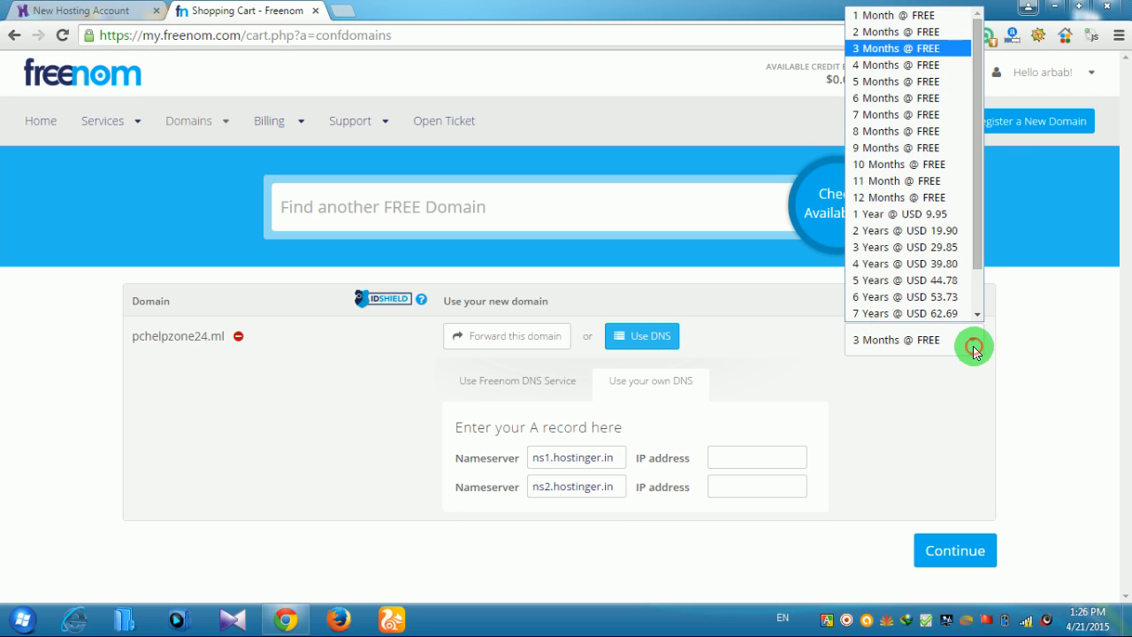
click(895, 165)
click(975, 561)
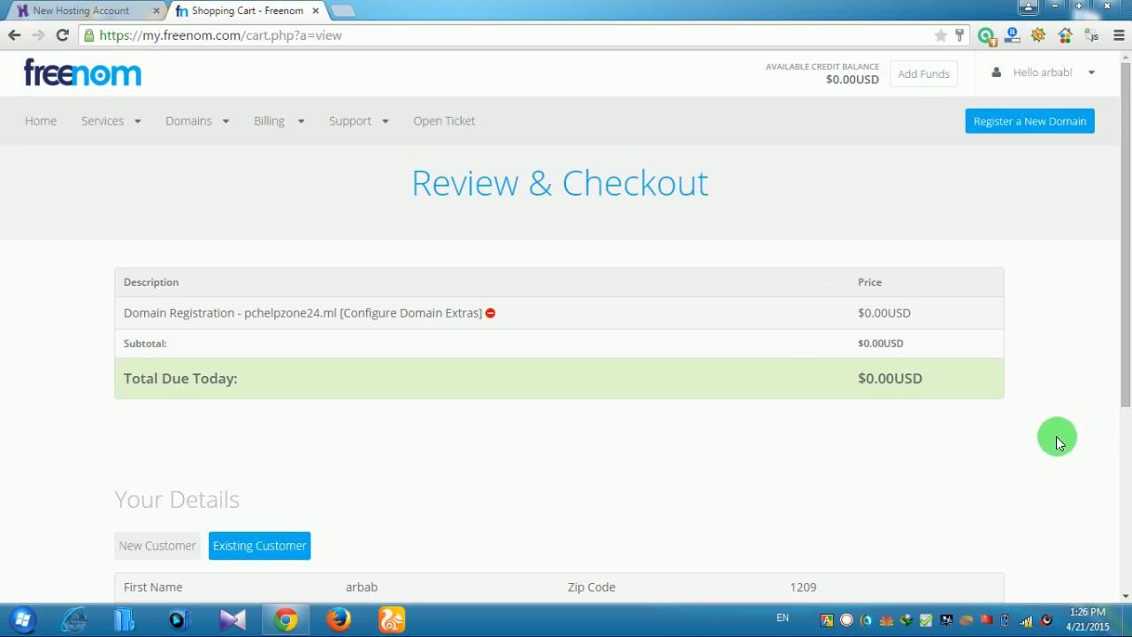
Accept the Terms & Conditions and complete the $0.00 order for pchelpzone24.ml
scroll(563, 353, down, 3)
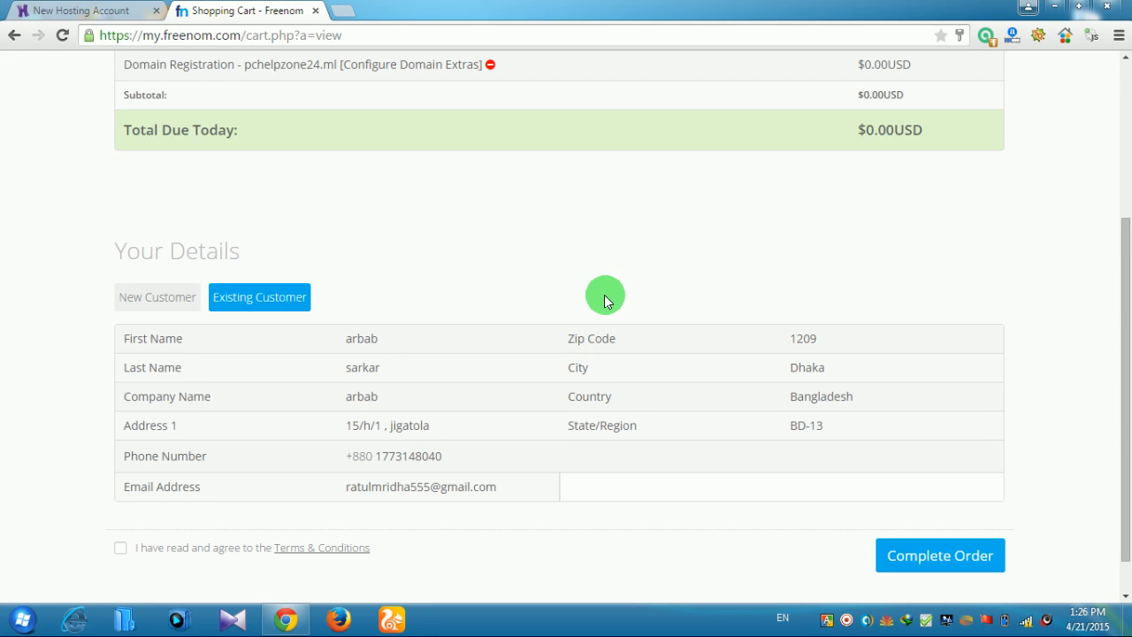
scroll(615, 280, down, 1)
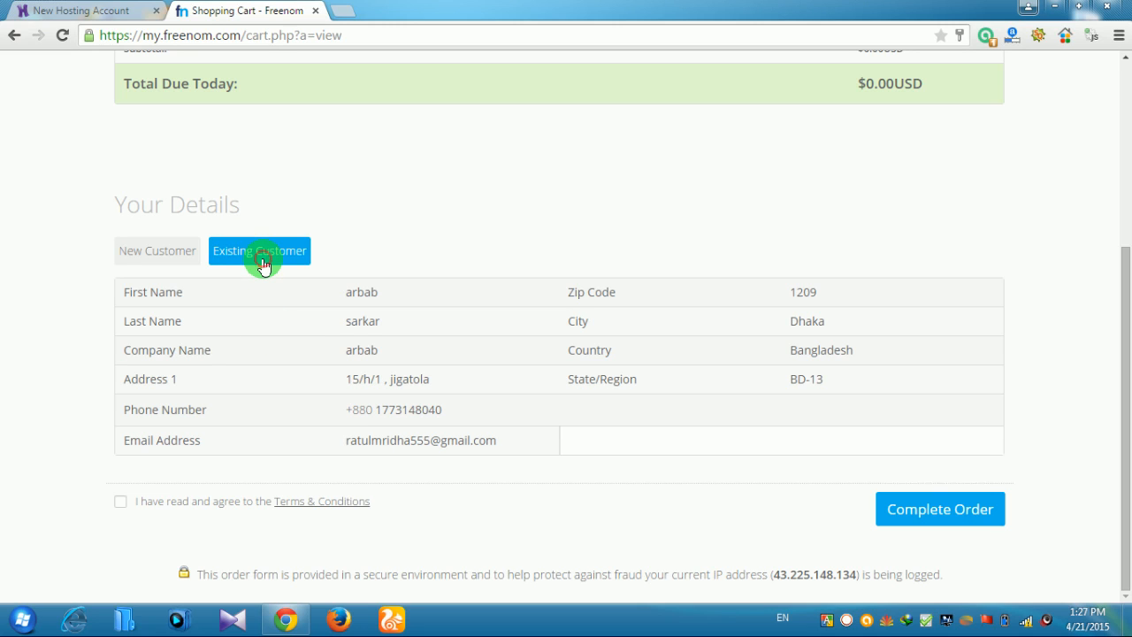
click(912, 517)
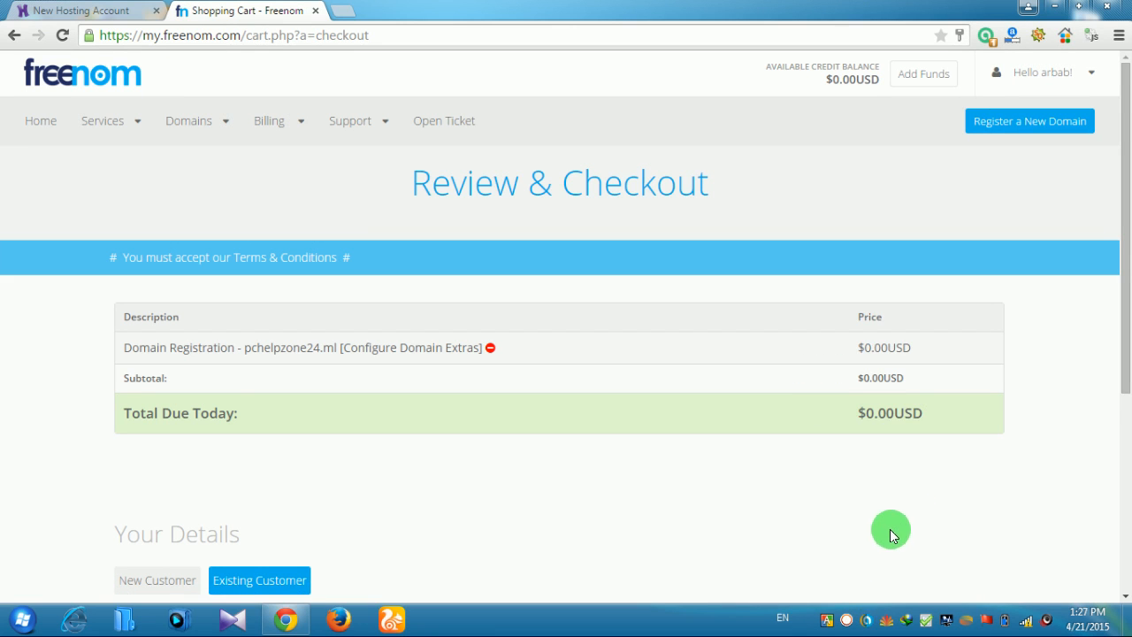
scroll(714, 454, down, 3)
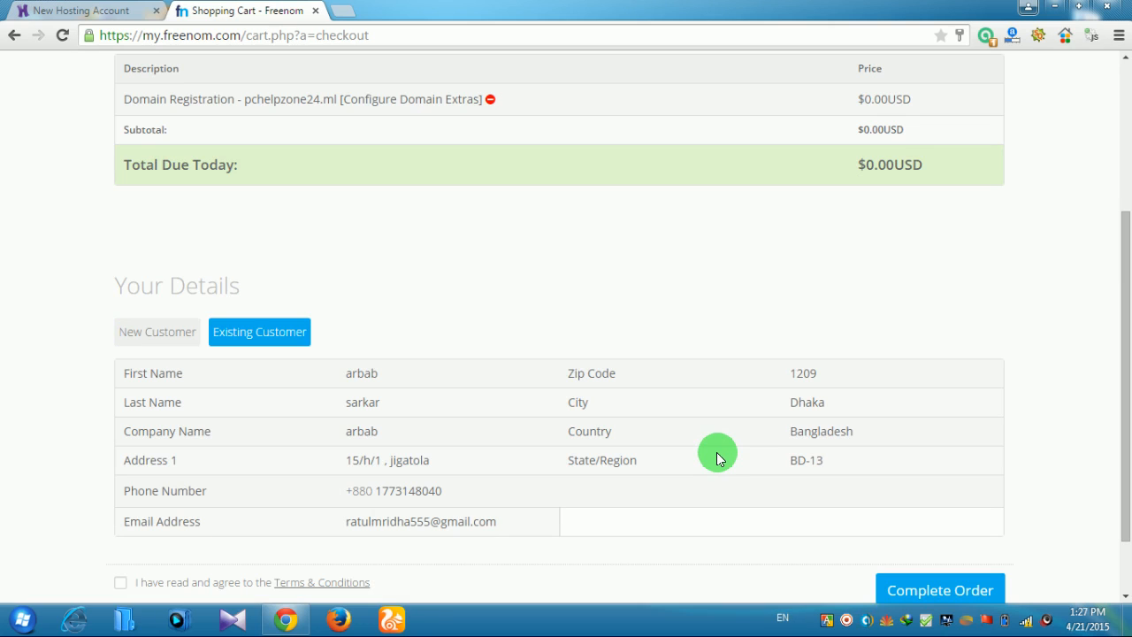
scroll(711, 457, up, 2)
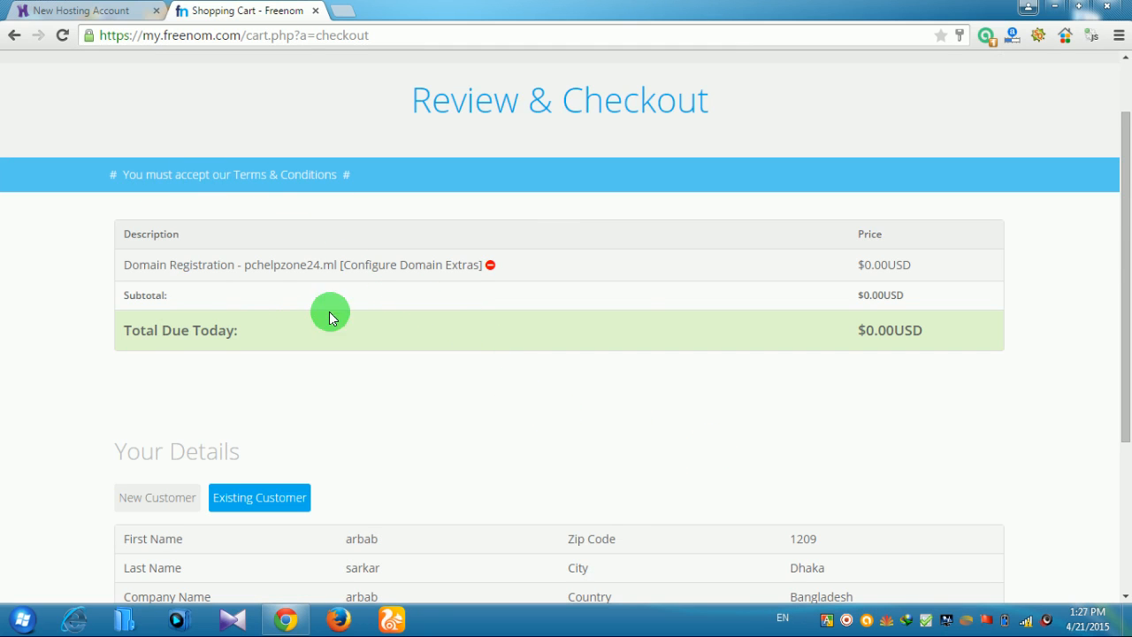
scroll(448, 275, down, 3)
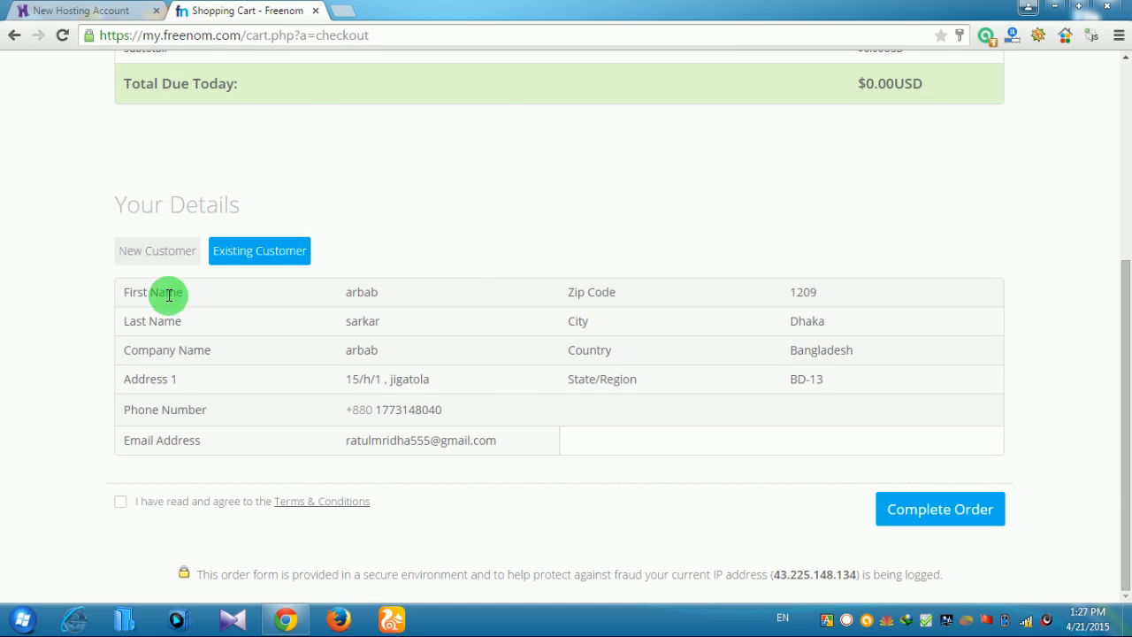
scroll(505, 268, up, 3)
scroll(246, 292, down, 3)
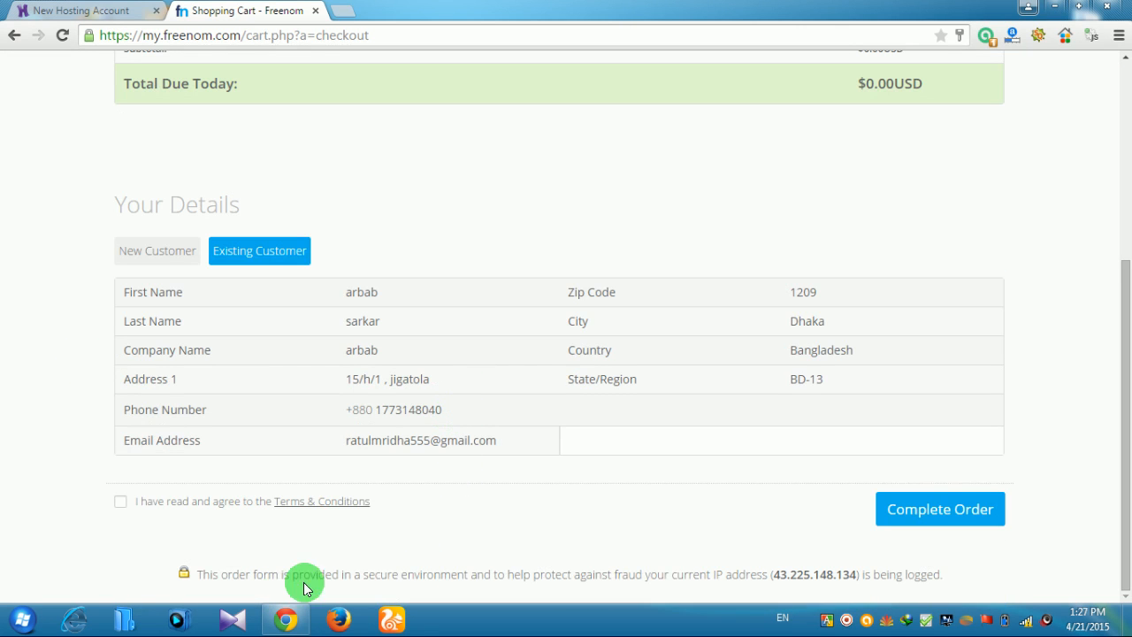
click(119, 504)
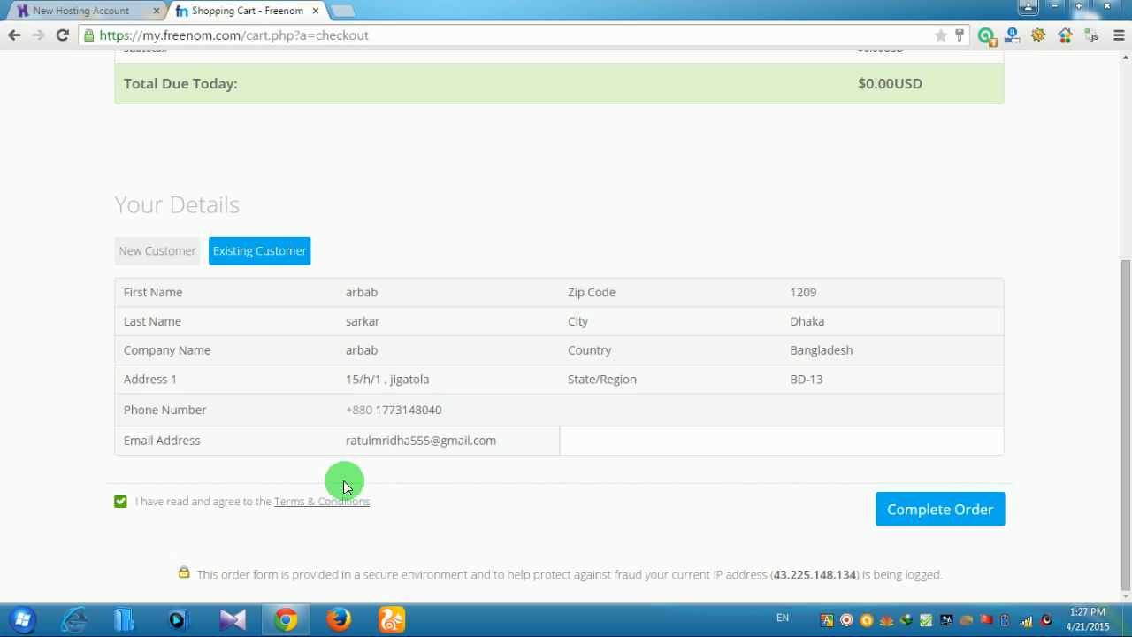
click(923, 509)
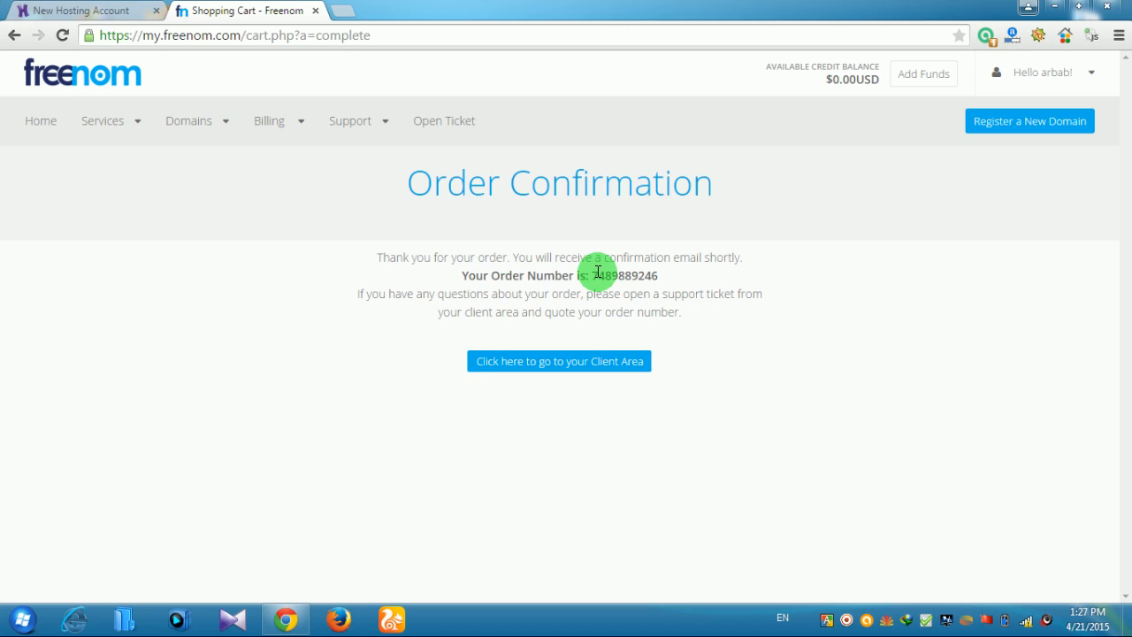
Check that pchelpzone24.ml shows as Active in My Domains, then close the Freenom tab
mouse_move(223, 111)
click(210, 164)
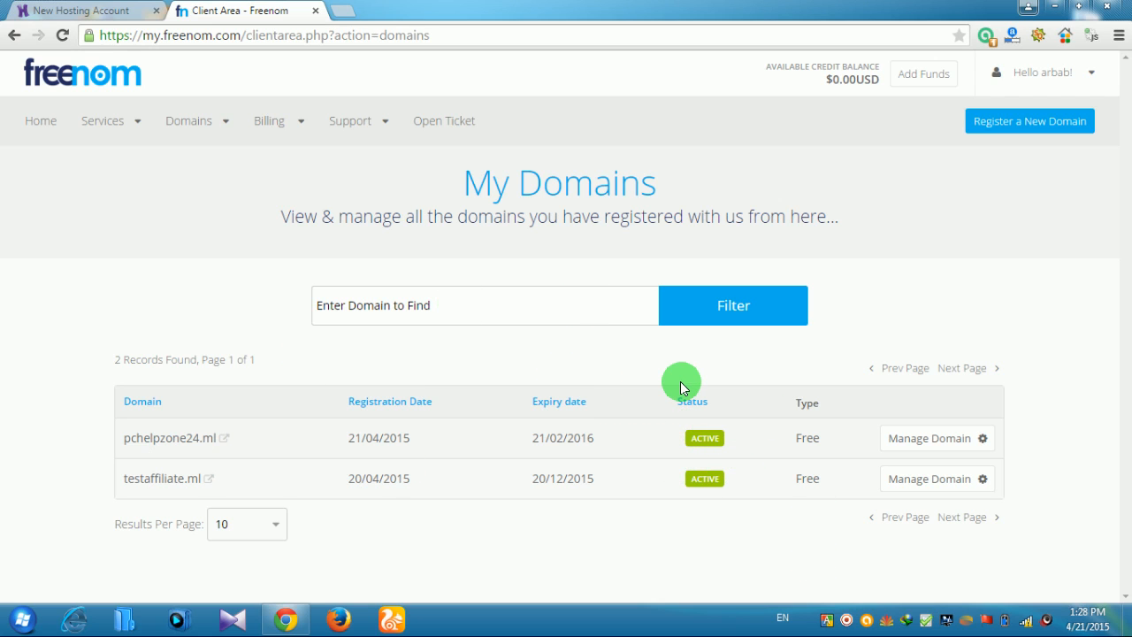
click(317, 11)
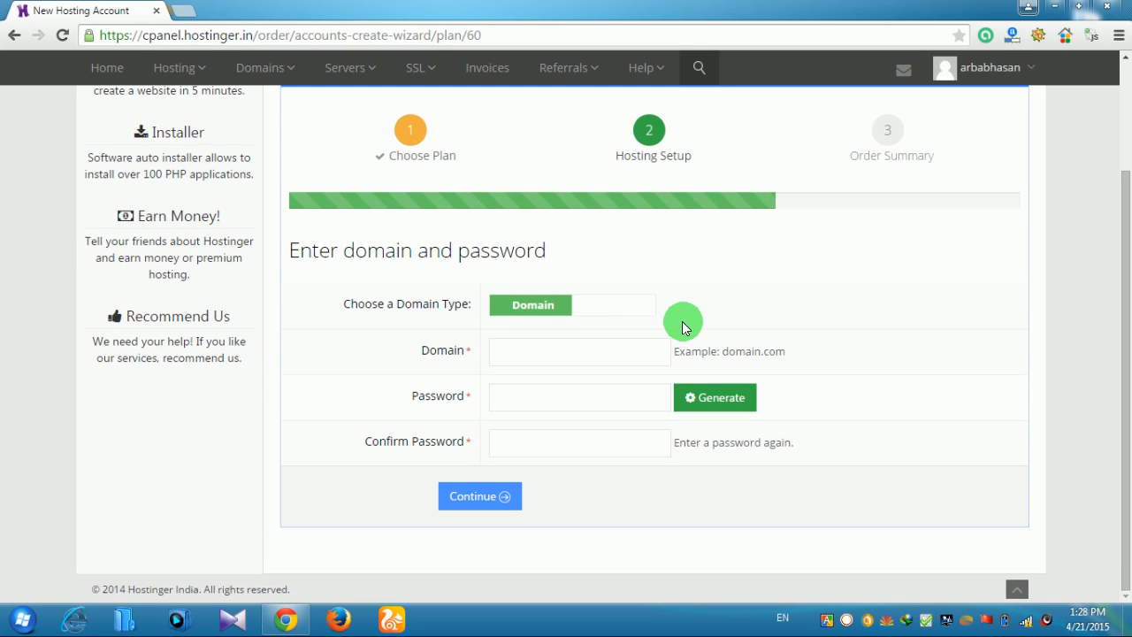
scroll(682, 315, up, 1)
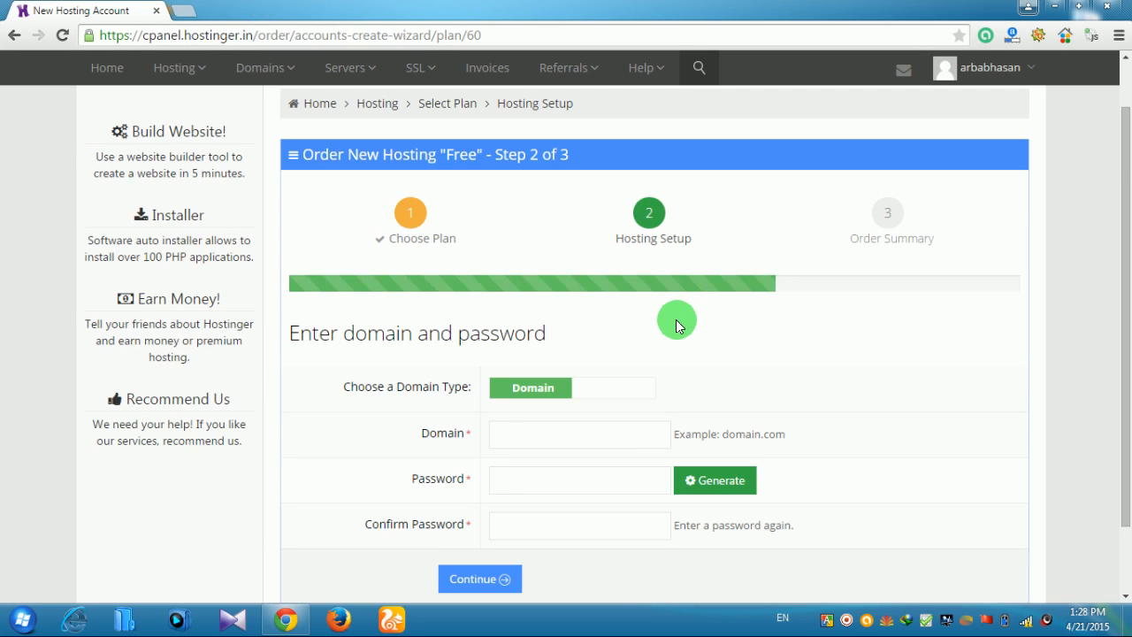
scroll(676, 325, down, 1)
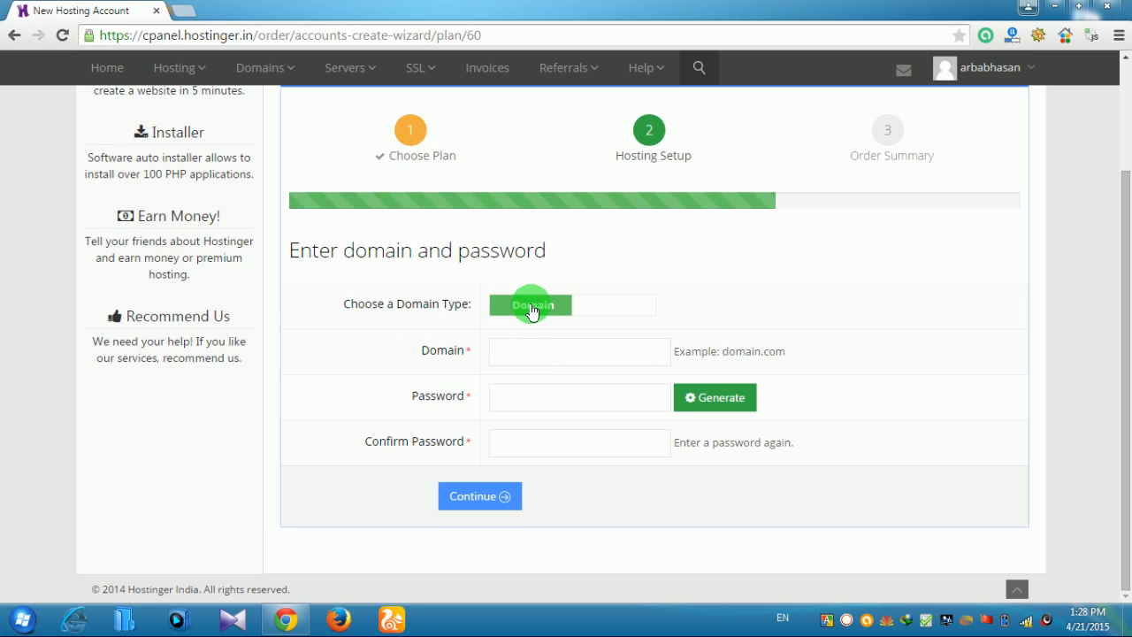
click(570, 352)
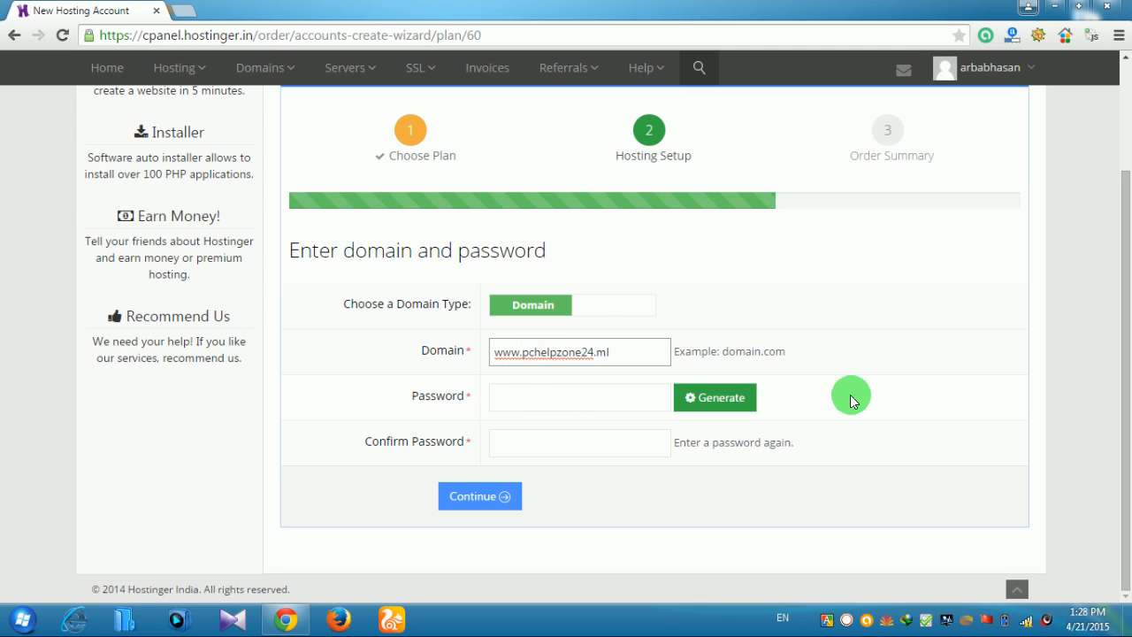
click(541, 392)
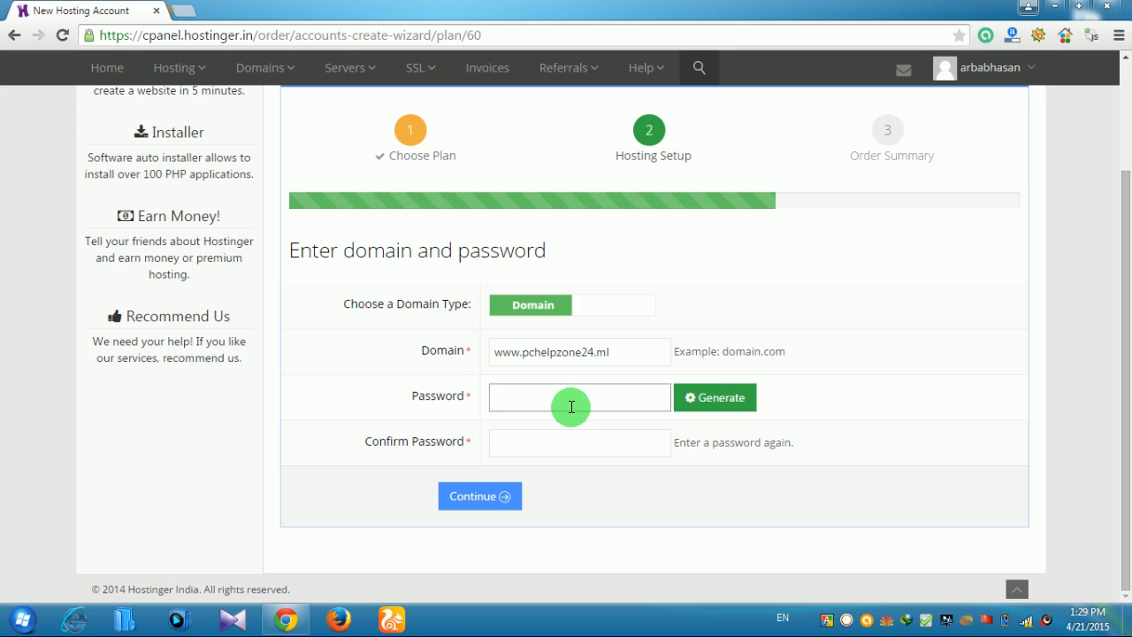
click(698, 409)
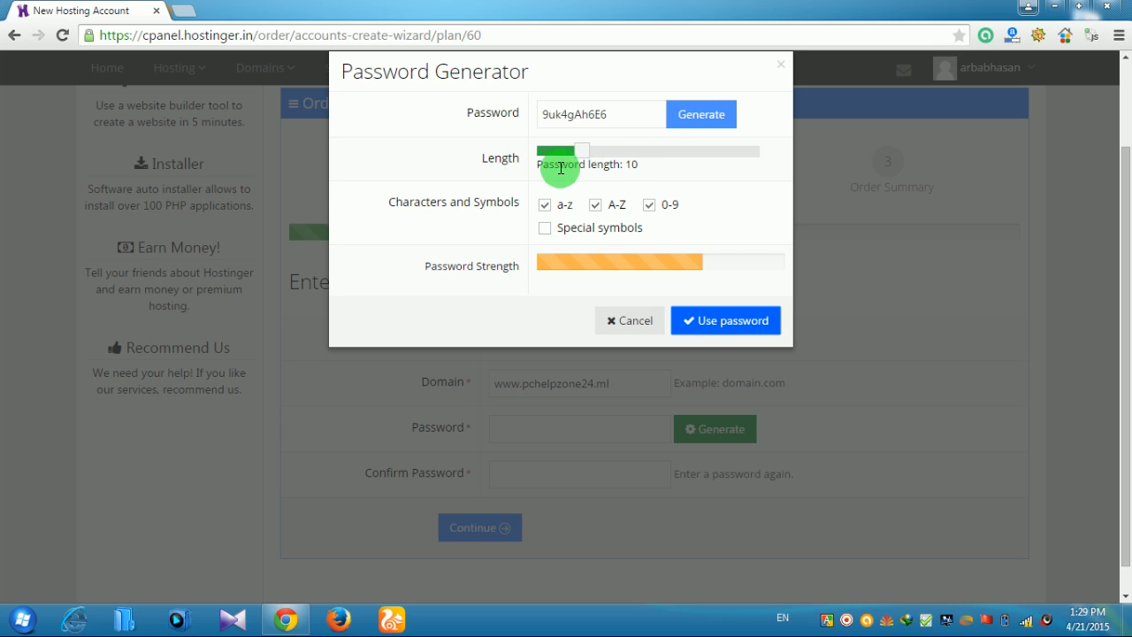
Generate a 16-character password, then close the Password Generator without using it
drag(575, 151, 714, 153)
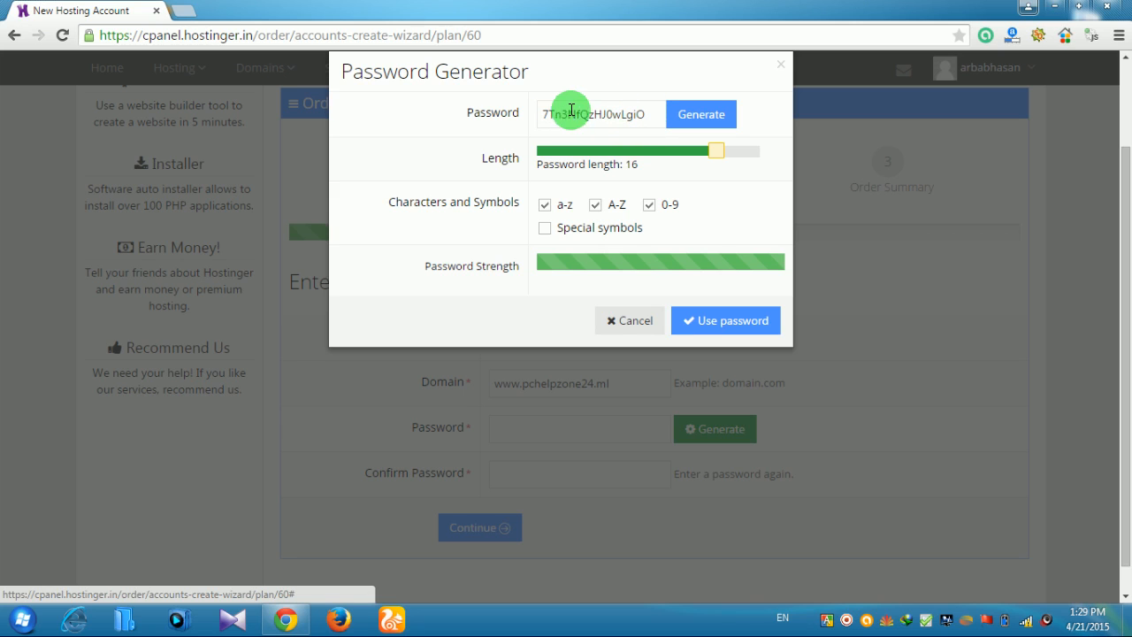
click(646, 115)
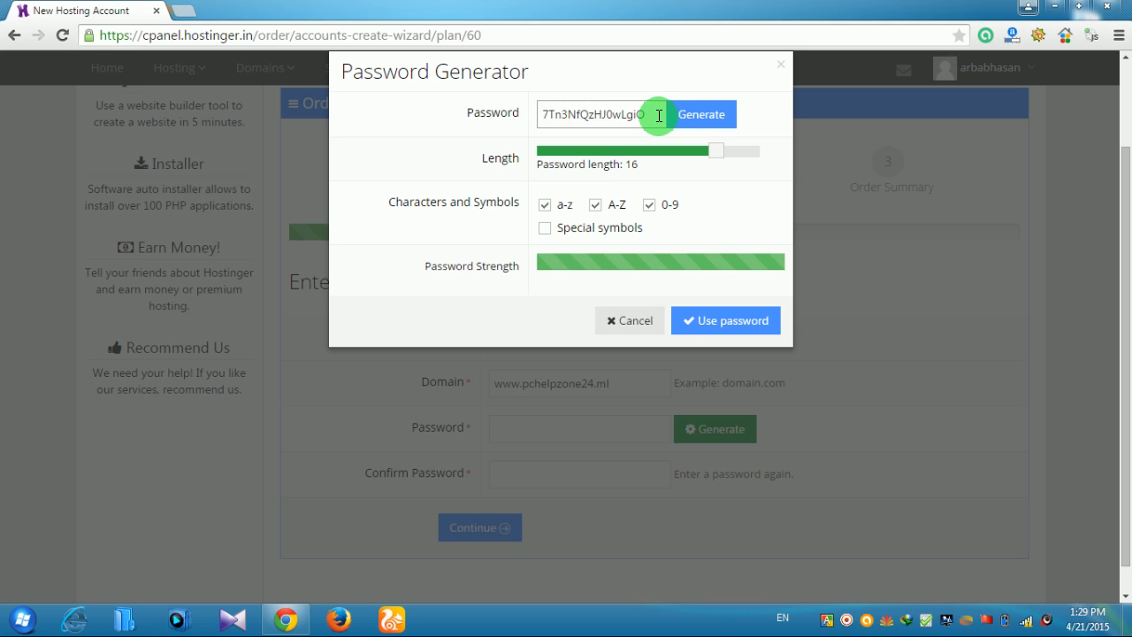
double_click(777, 67)
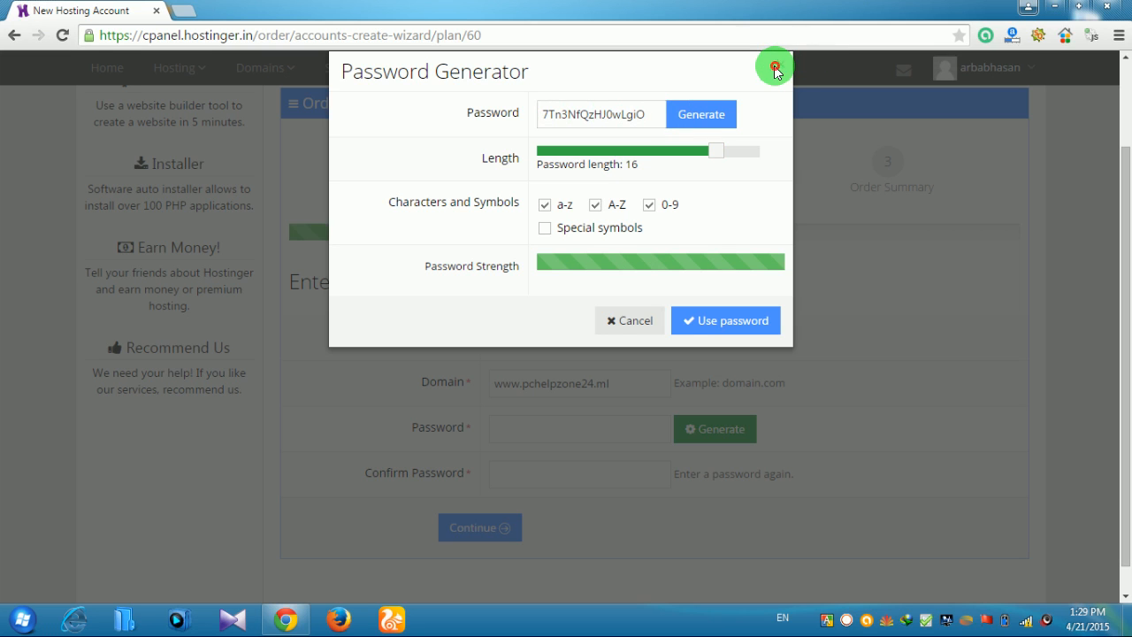
click(776, 69)
Enter the hosting account password in both password fields and submit
scroll(908, 436, down, 1)
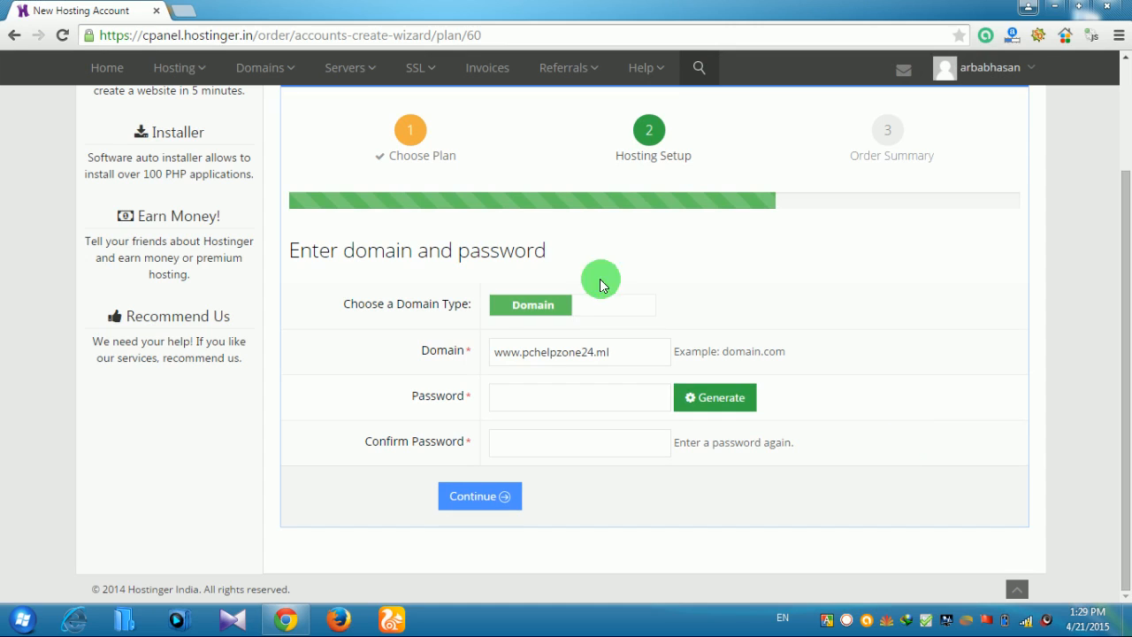
click(600, 398)
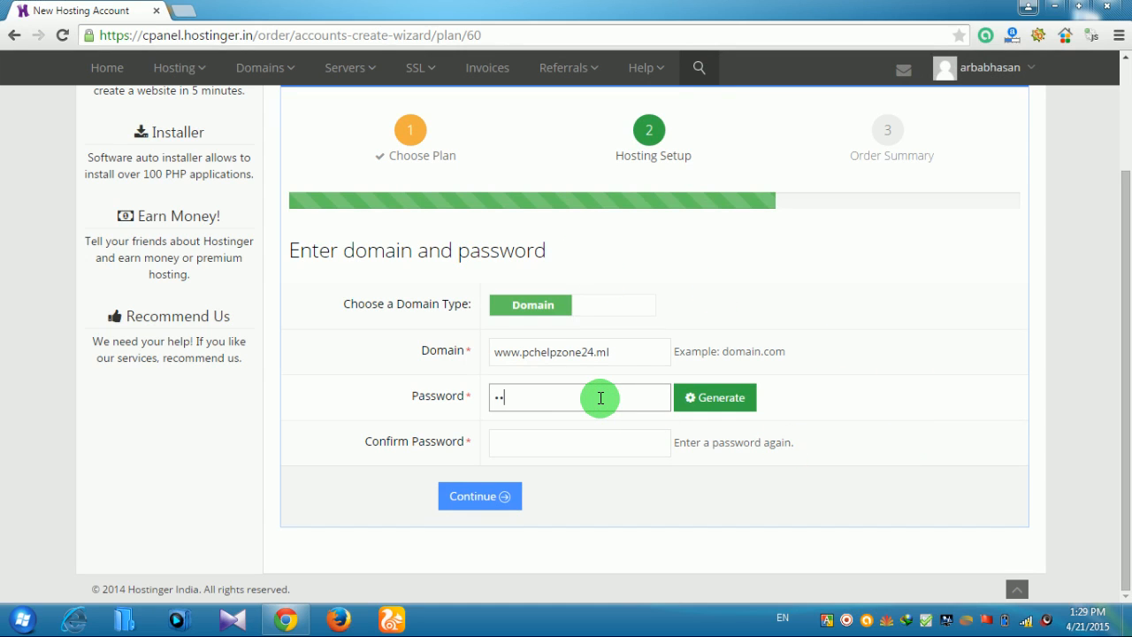
click(586, 440)
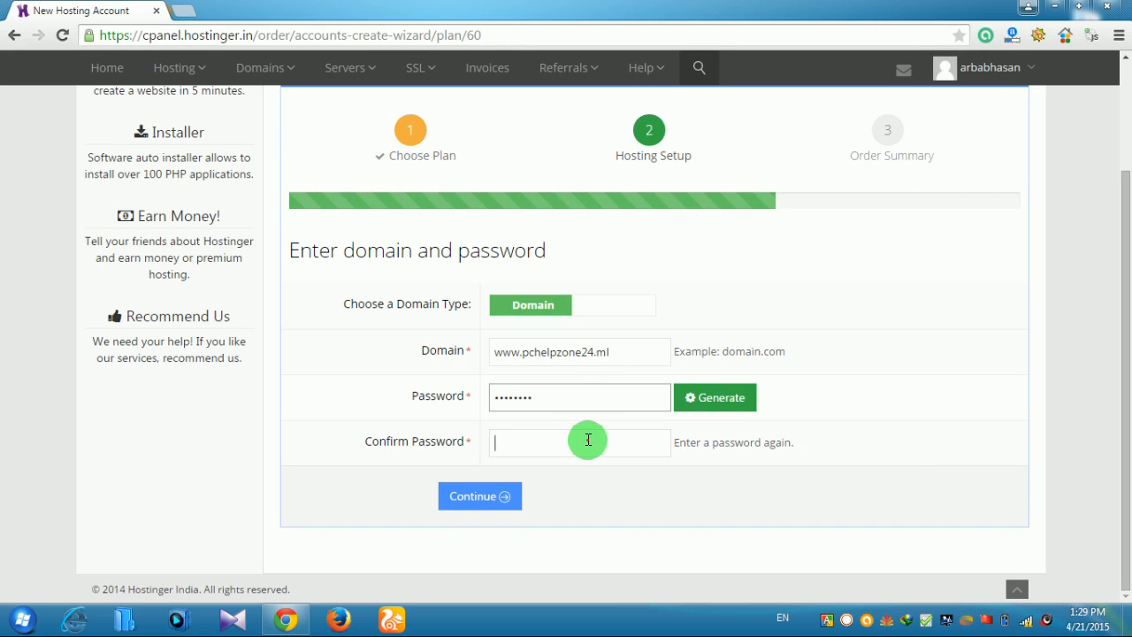
text(•••)
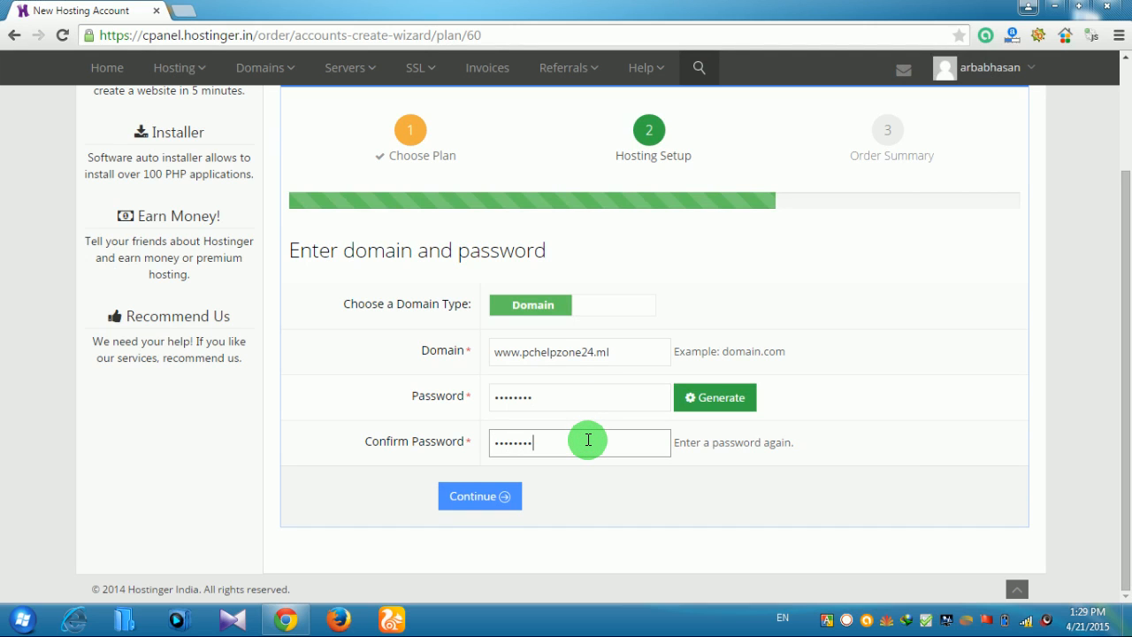
click(484, 498)
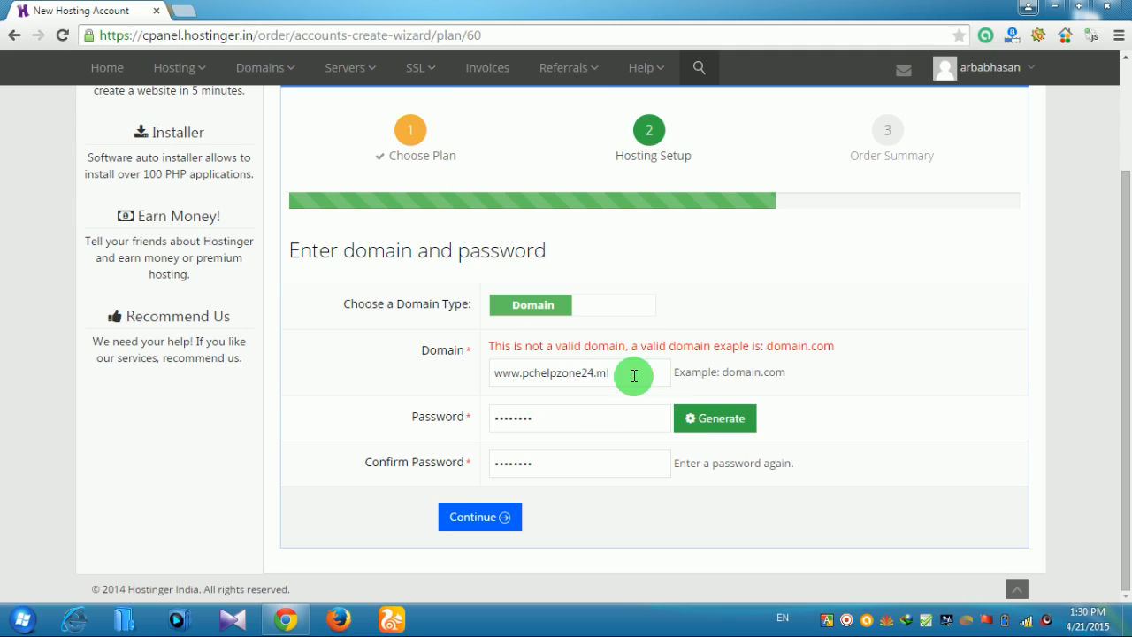
click(523, 373)
key(BackSpace)
key(BackSpace)
key(BackSpace)
key(BackSpace)
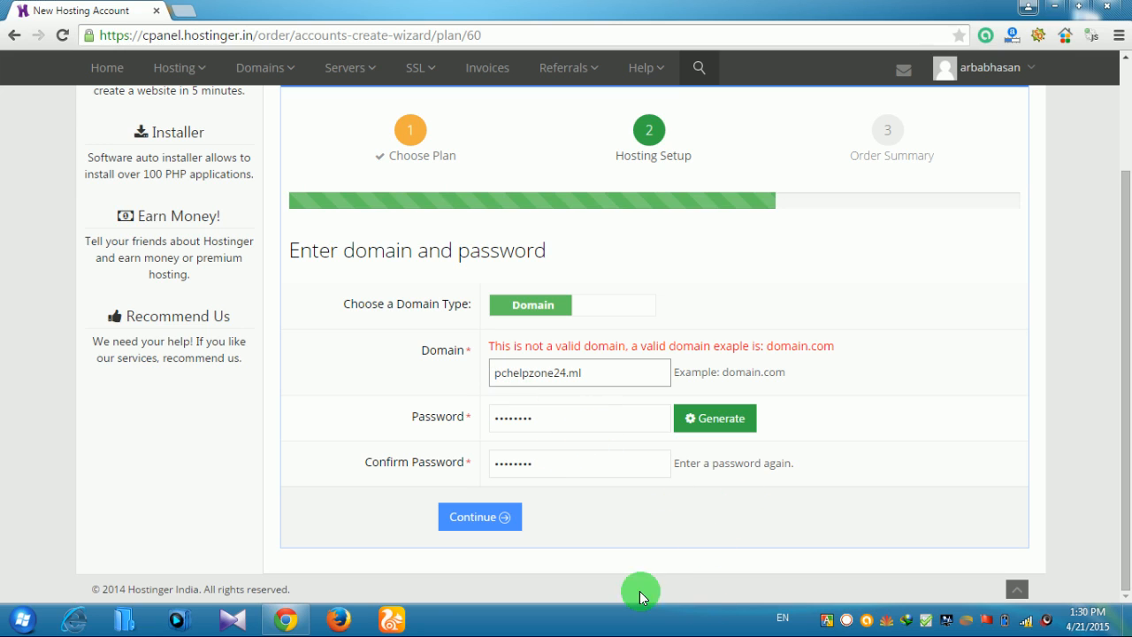
click(498, 521)
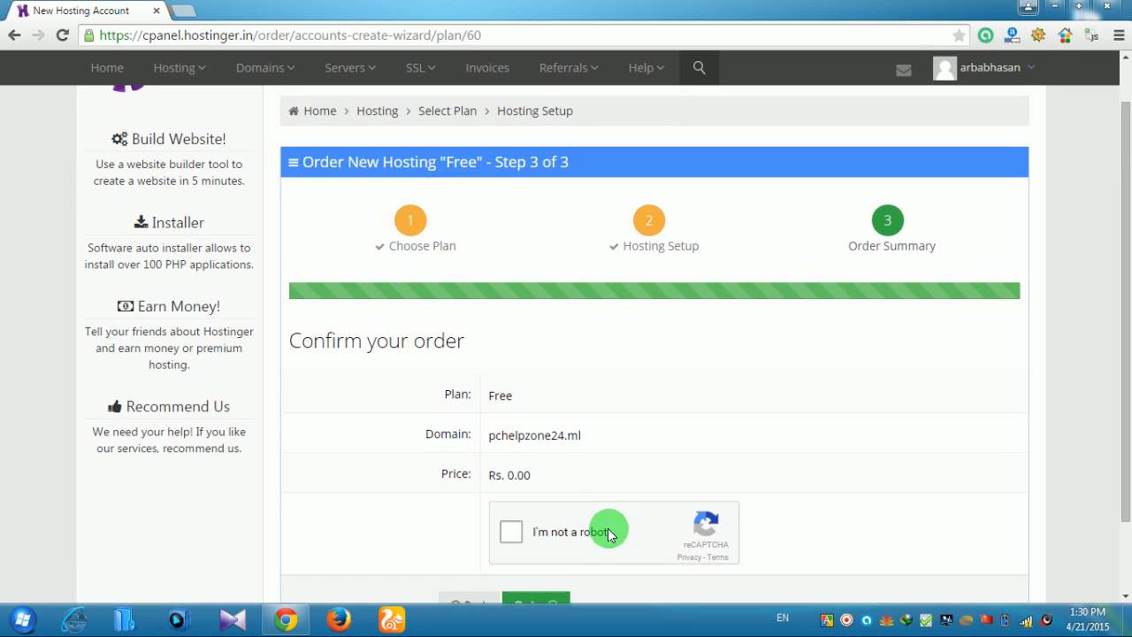
Pass the 'I'm not a robot' check and submit the free pchelpzone24.ml hosting order
scroll(721, 451, down, 1)
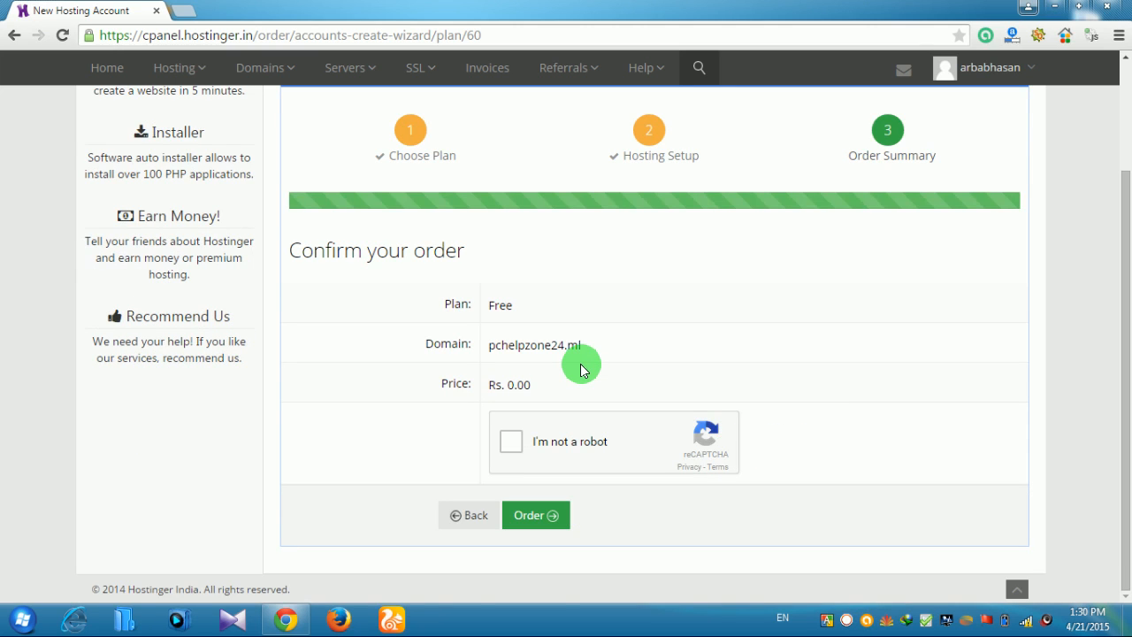
scroll(581, 368, up, 2)
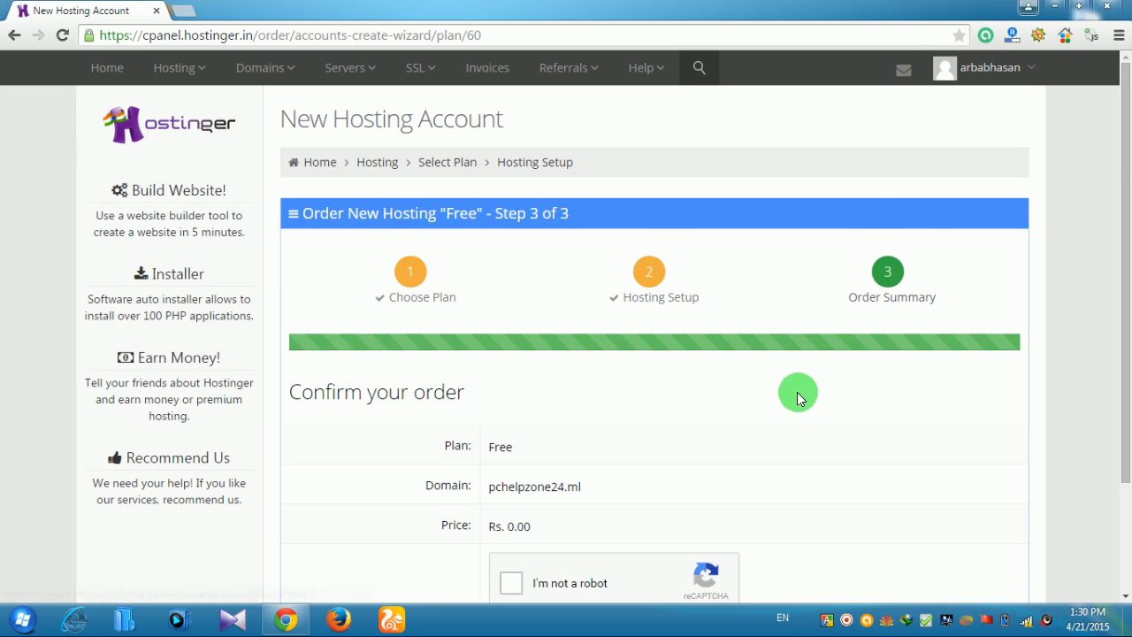
scroll(685, 556, down, 2)
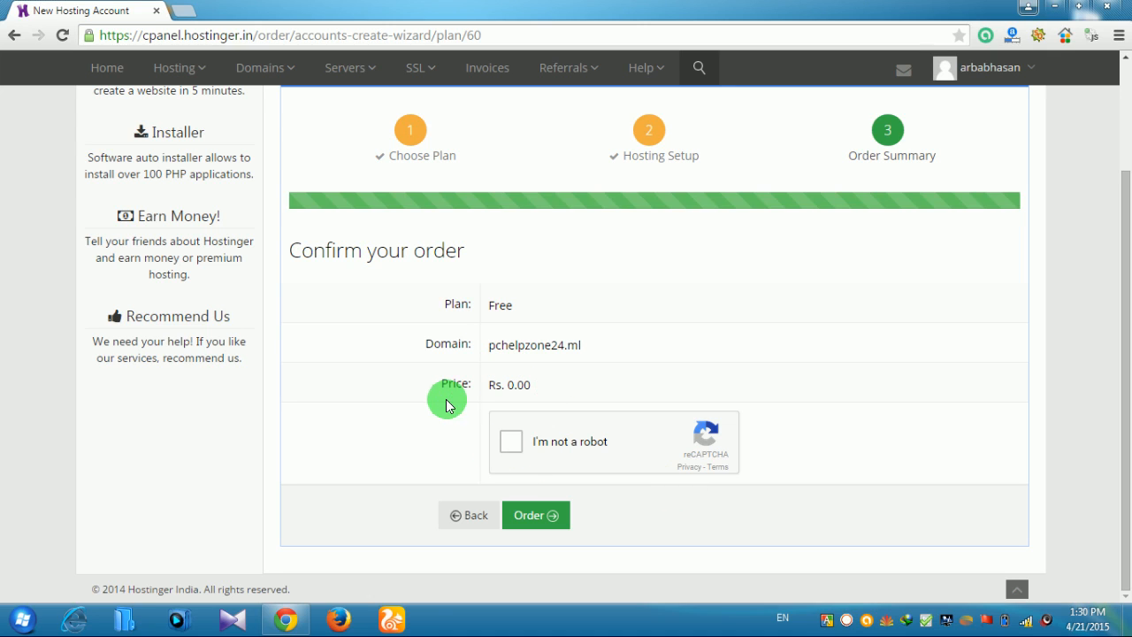
click(538, 449)
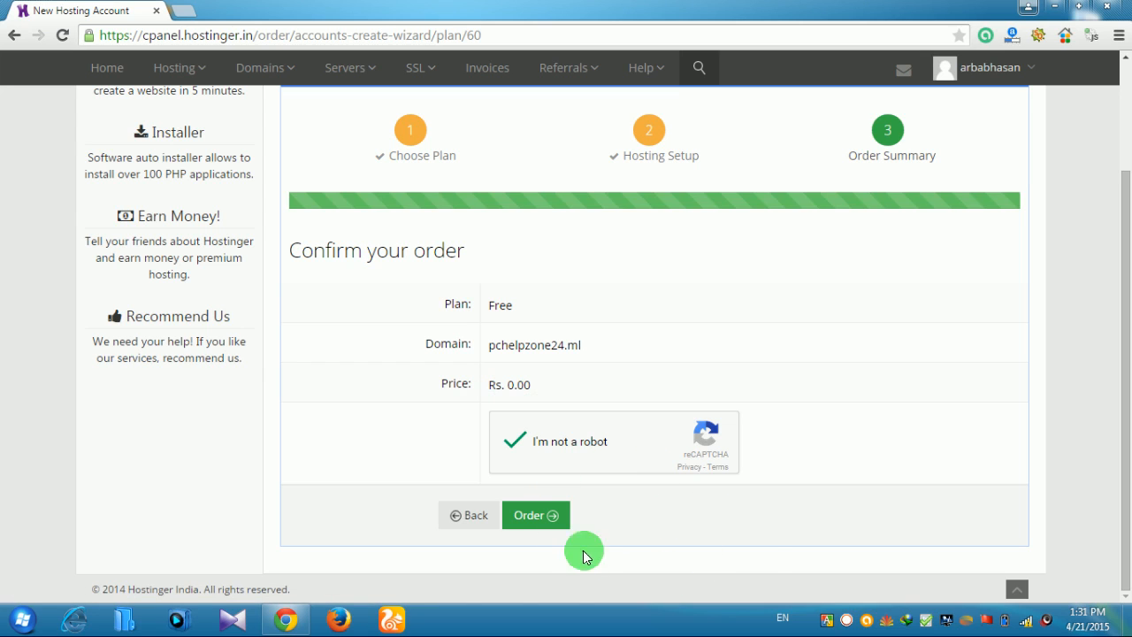
click(545, 518)
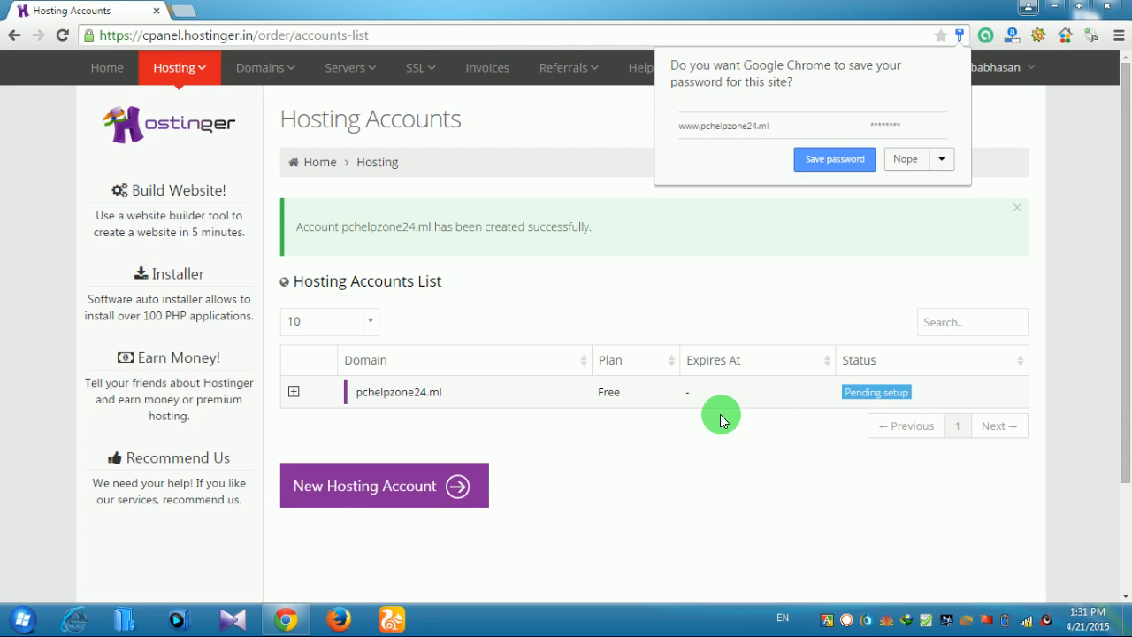
Save the site password in Chrome and look over the Hosting Accounts list
click(803, 159)
scroll(872, 409, down, 2)
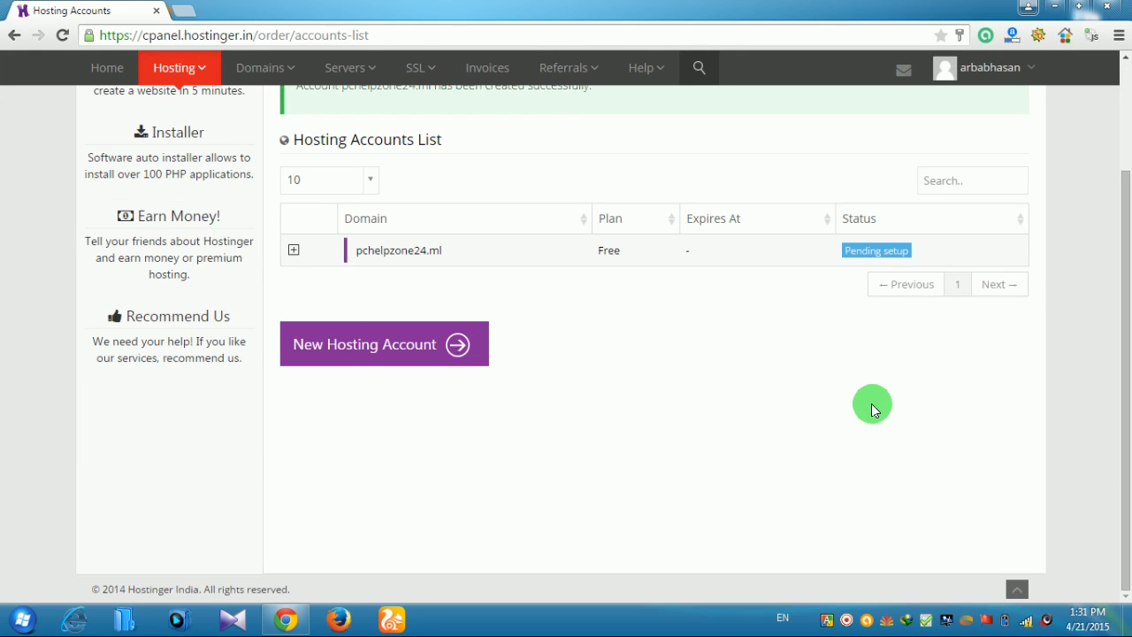
scroll(730, 392, up, 2)
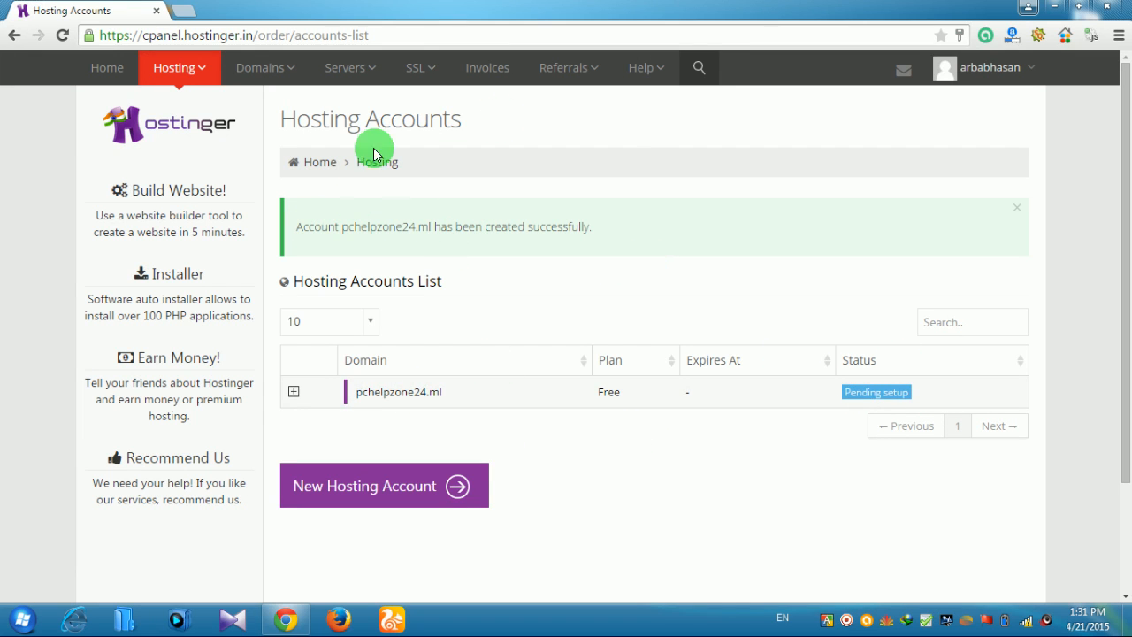
mouse_move(205, 68)
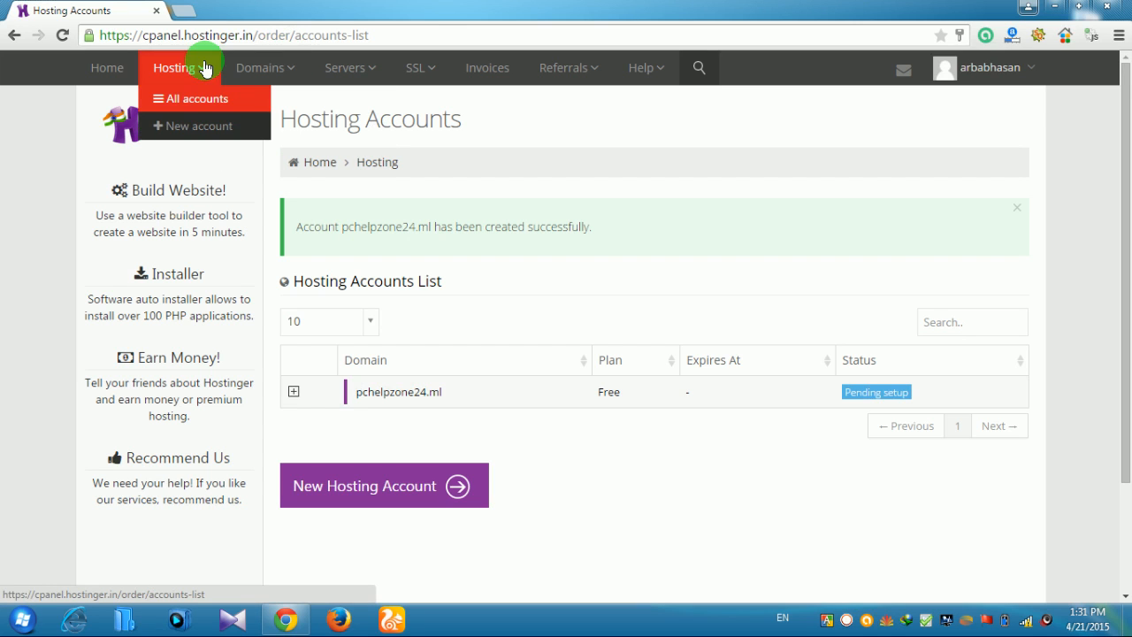
scroll(705, 374, down, 2)
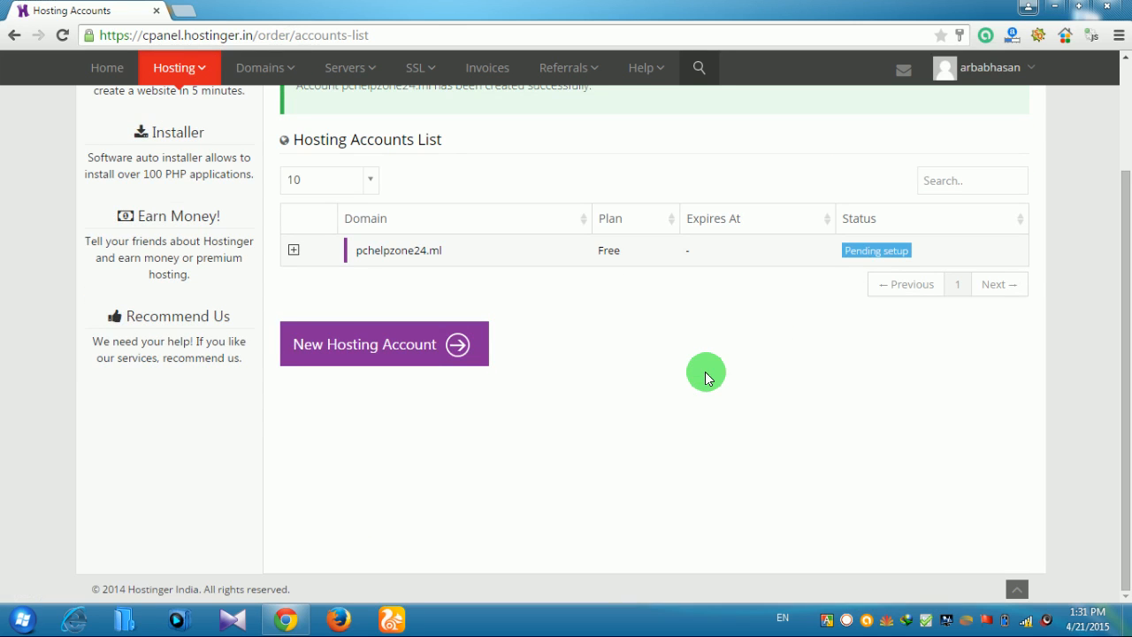
scroll(704, 375, up, 2)
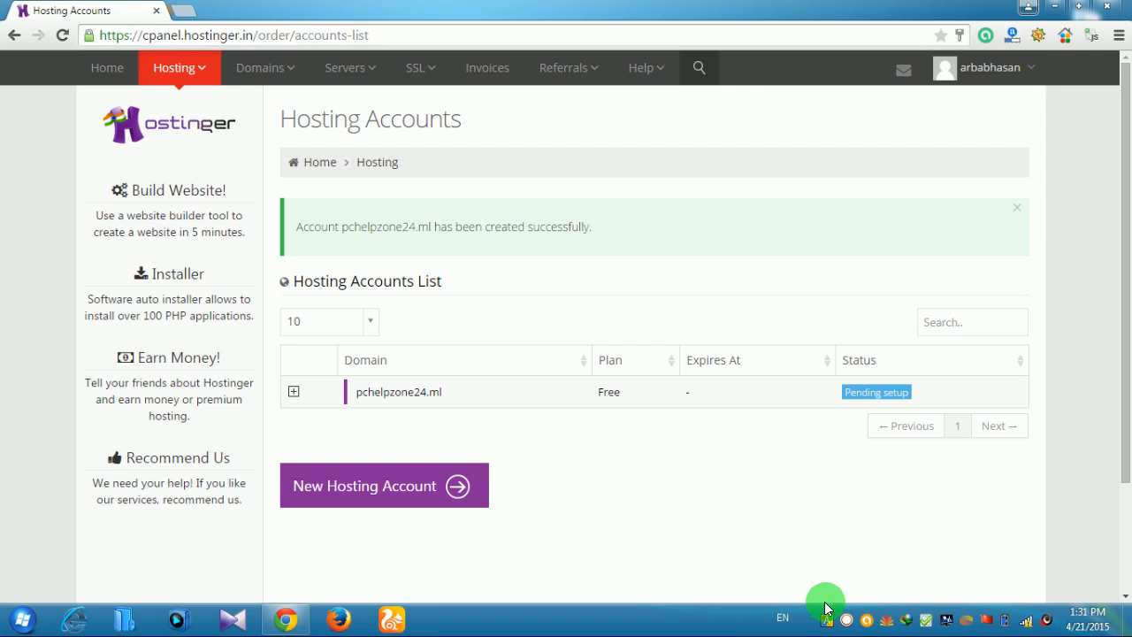
Expand the pchelpzone24.ml account row and open its Manage dashboard
right_click(853, 616)
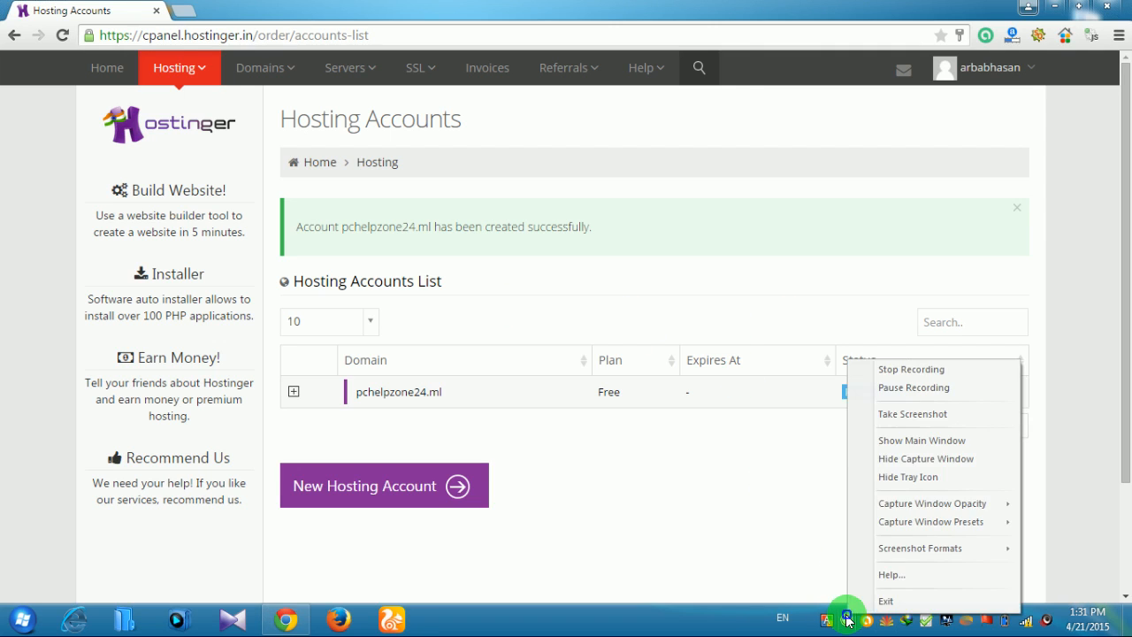
click(912, 385)
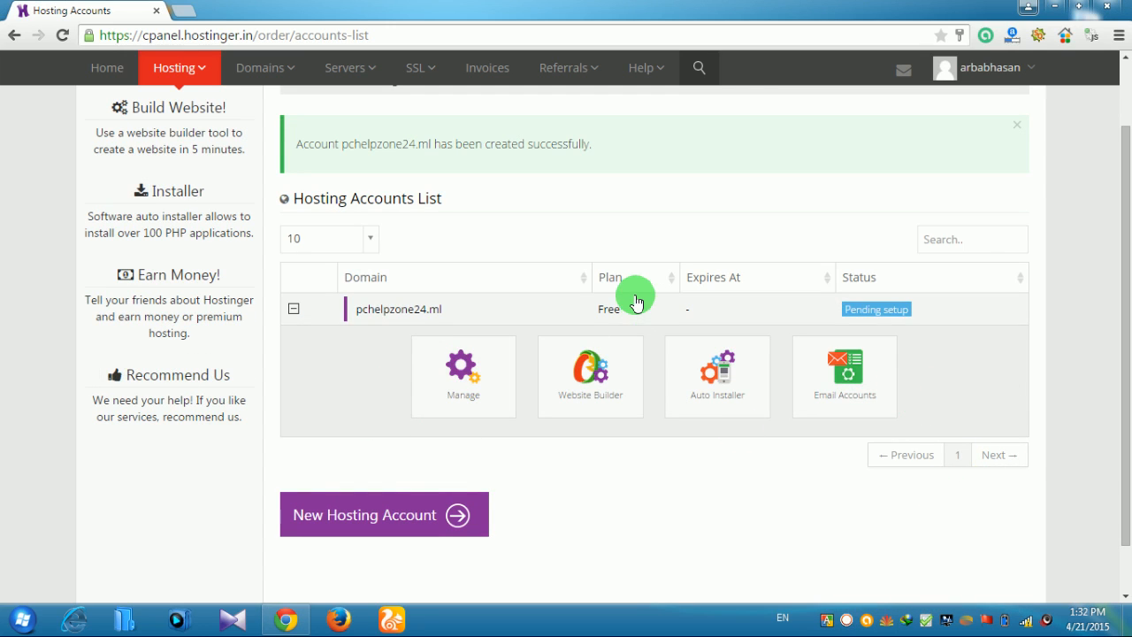
click(874, 311)
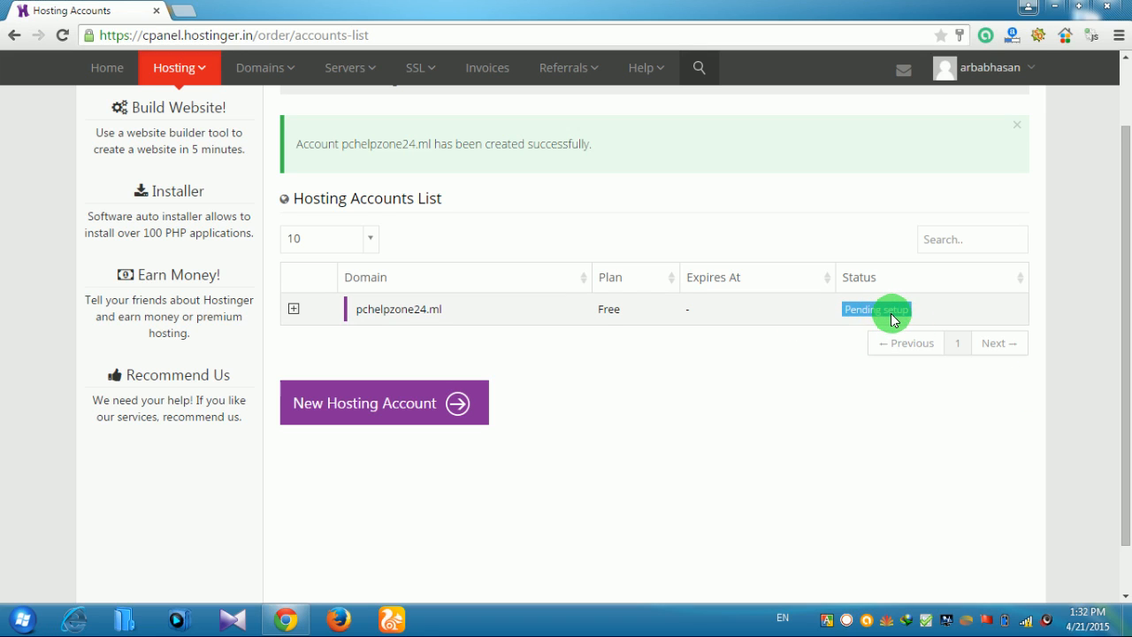
click(878, 309)
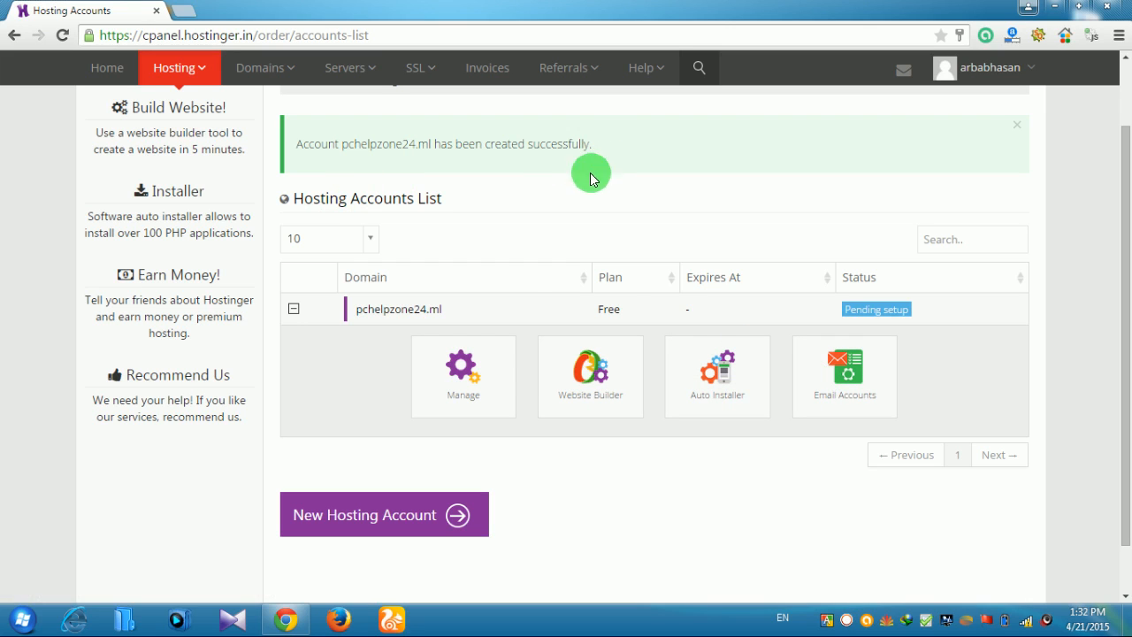
click(475, 382)
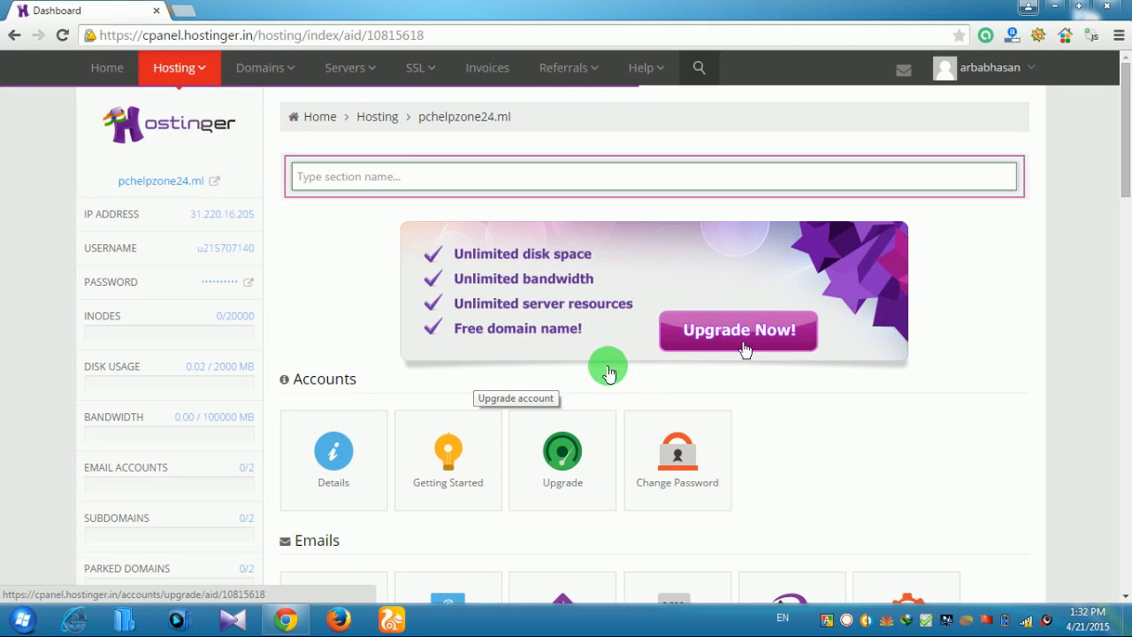
Review the pchelpzone24.ml dashboard sections, then go back to the Hosting Accounts list
scroll(623, 371, down, 2)
scroll(716, 529, down, 3)
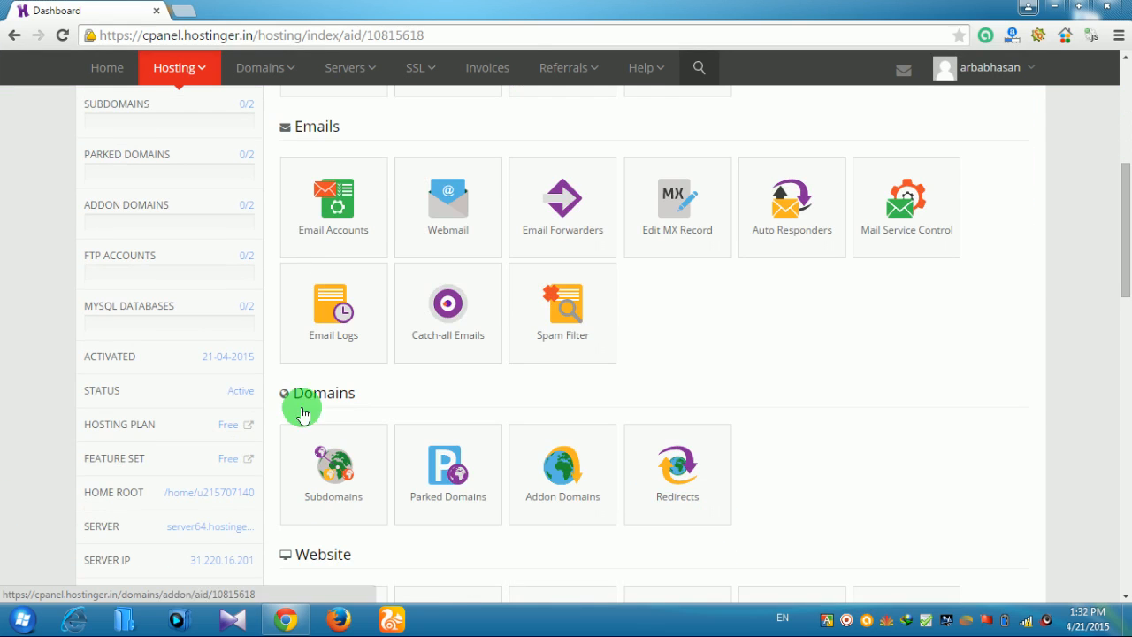
scroll(773, 306, up, 4)
scroll(862, 398, up, 1)
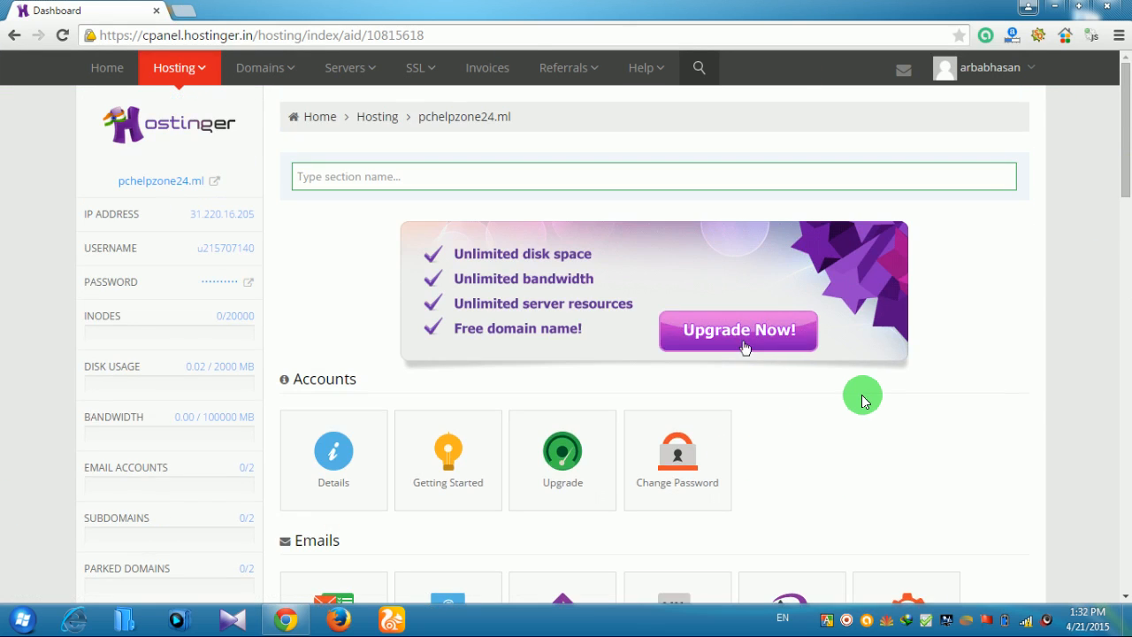
scroll(862, 398, down, 10)
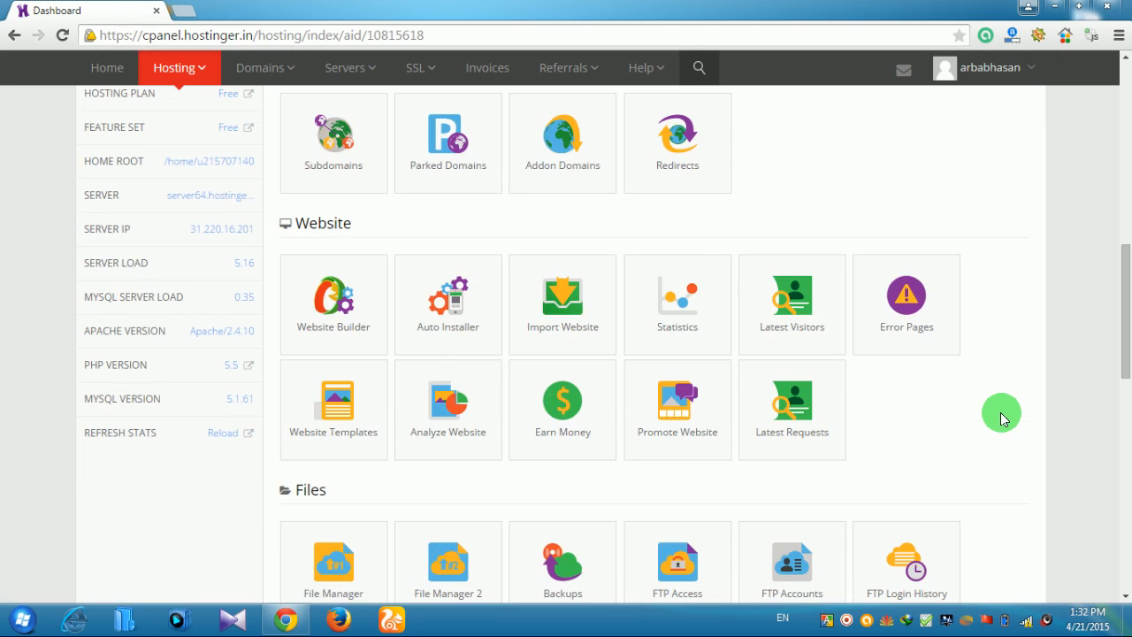
scroll(1000, 409, down, 6)
scroll(902, 399, up, 2)
scroll(911, 403, down, 5)
scroll(915, 393, up, 8)
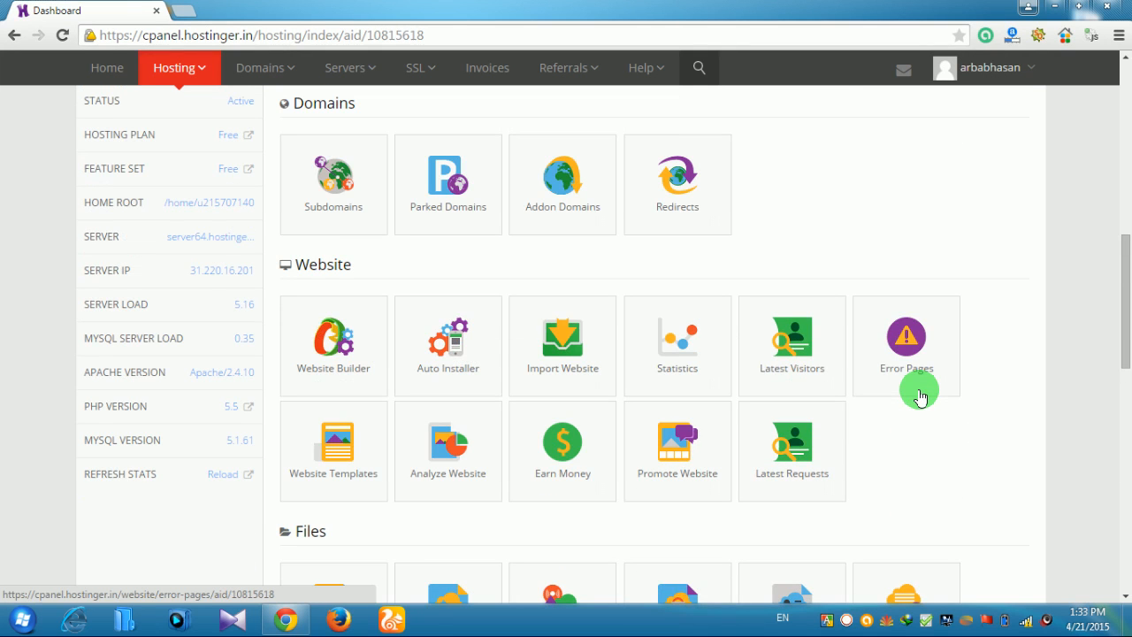
scroll(920, 396, up, 8)
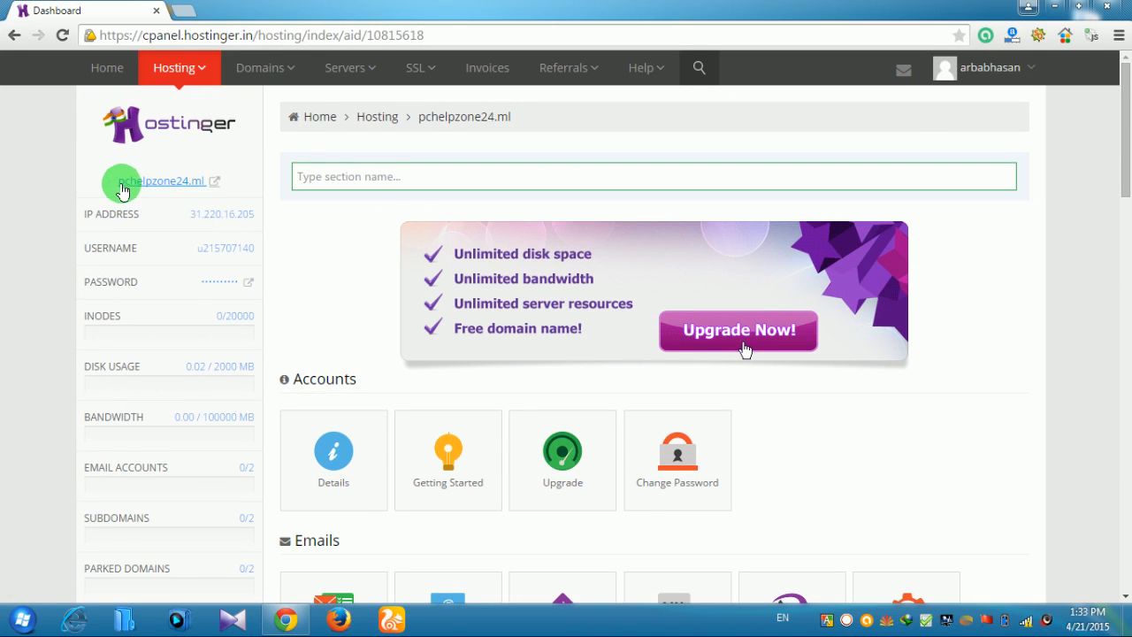
scroll(170, 275, down, 3)
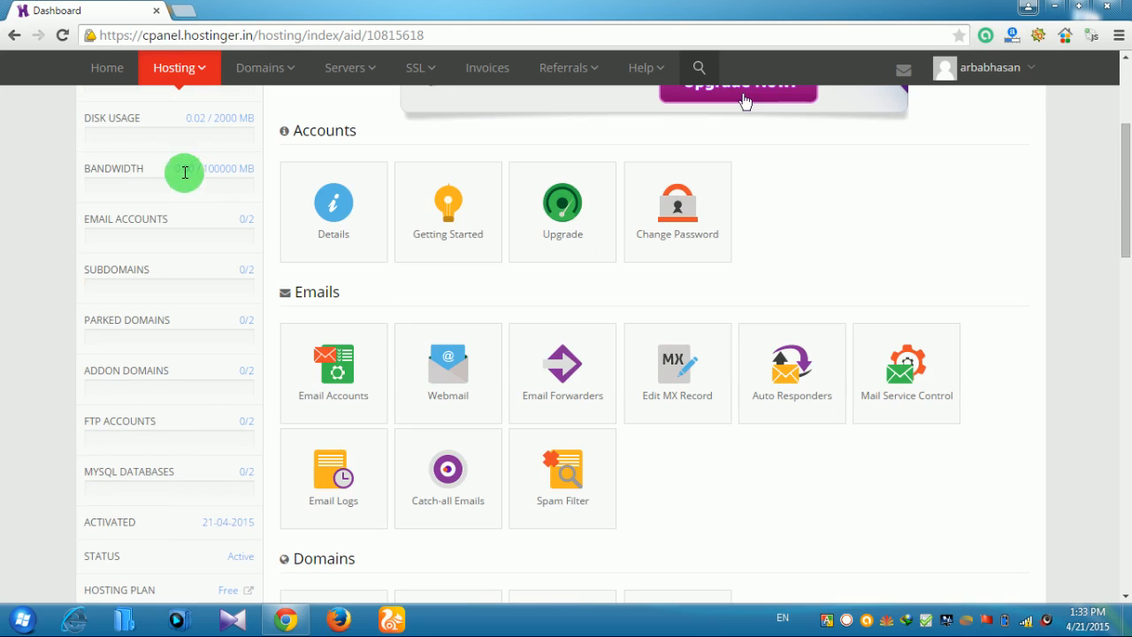
scroll(182, 312, down, 3)
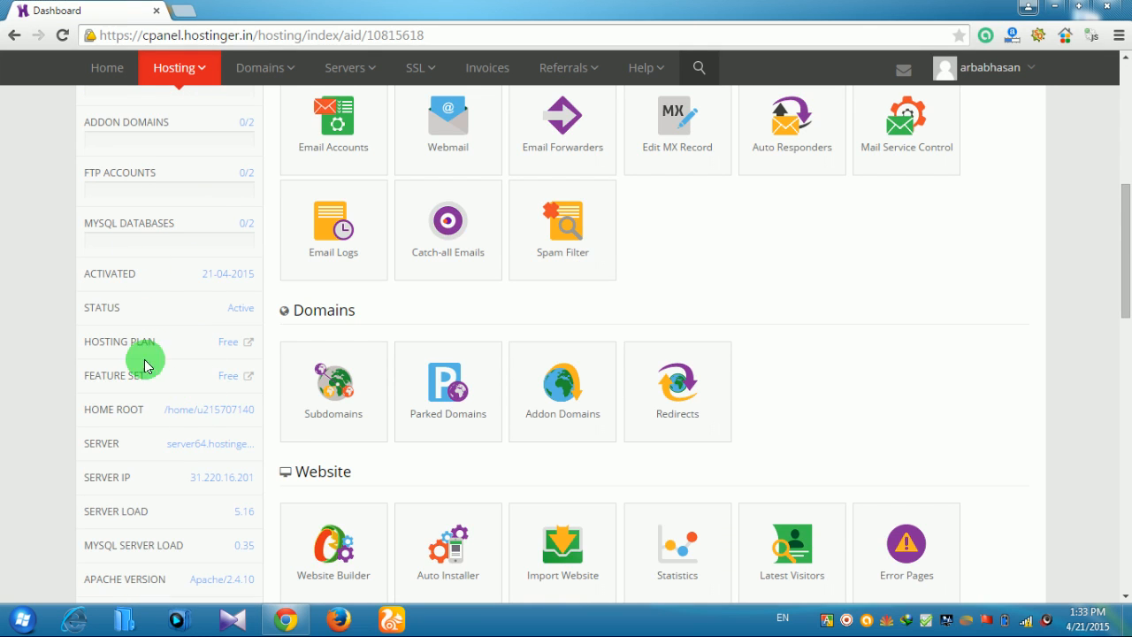
scroll(146, 365, up, 5)
scroll(167, 404, up, 1)
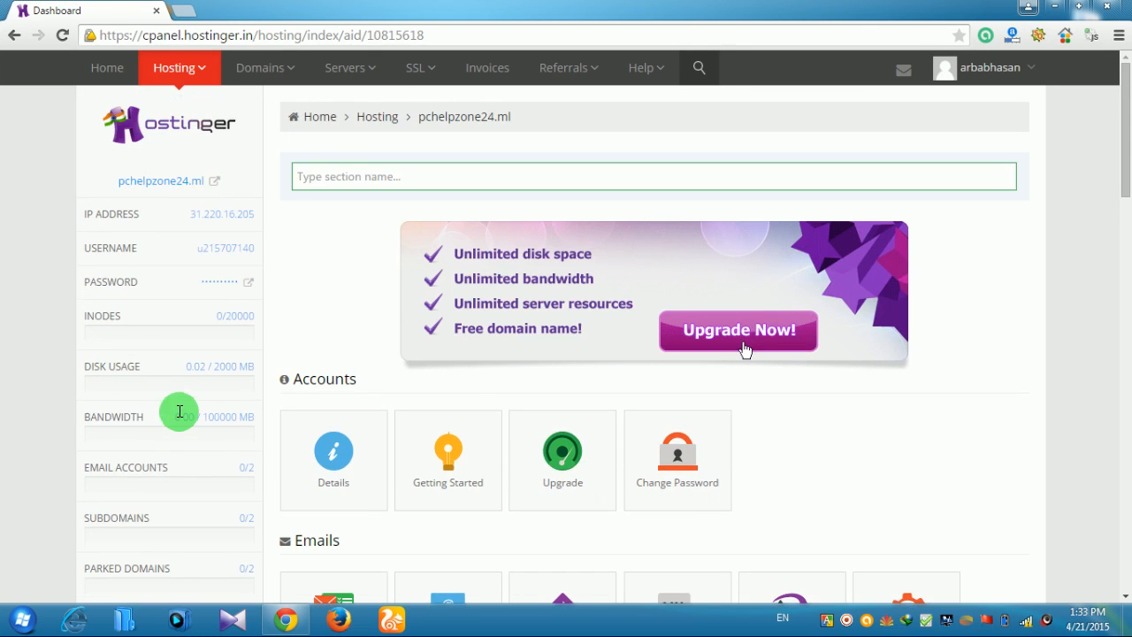
scroll(198, 412, down, 1)
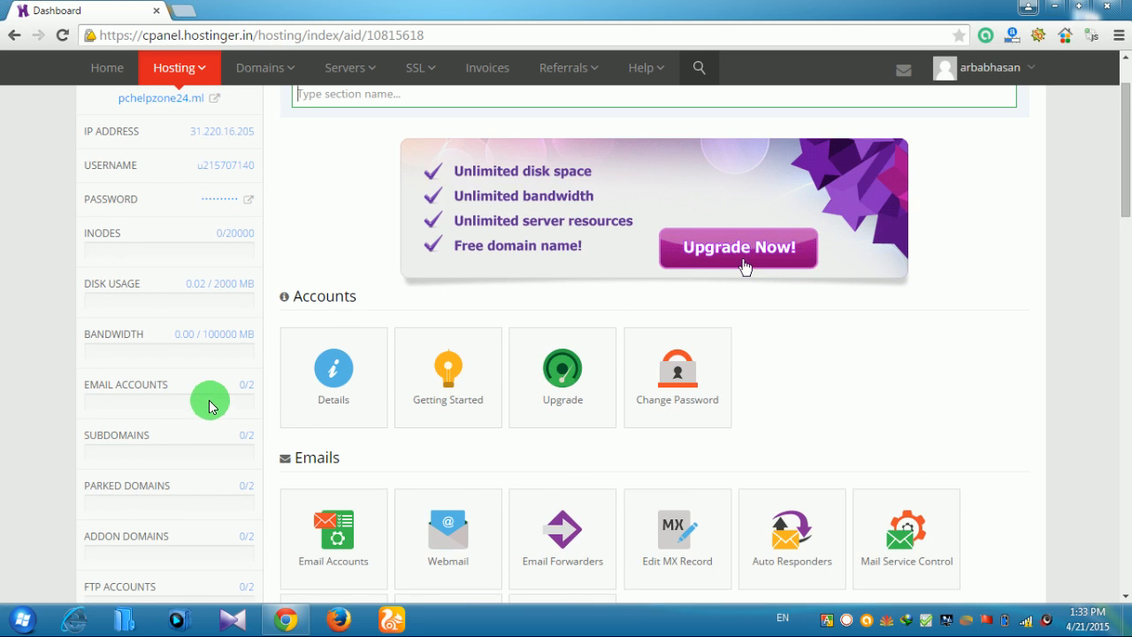
scroll(209, 405, down, 1)
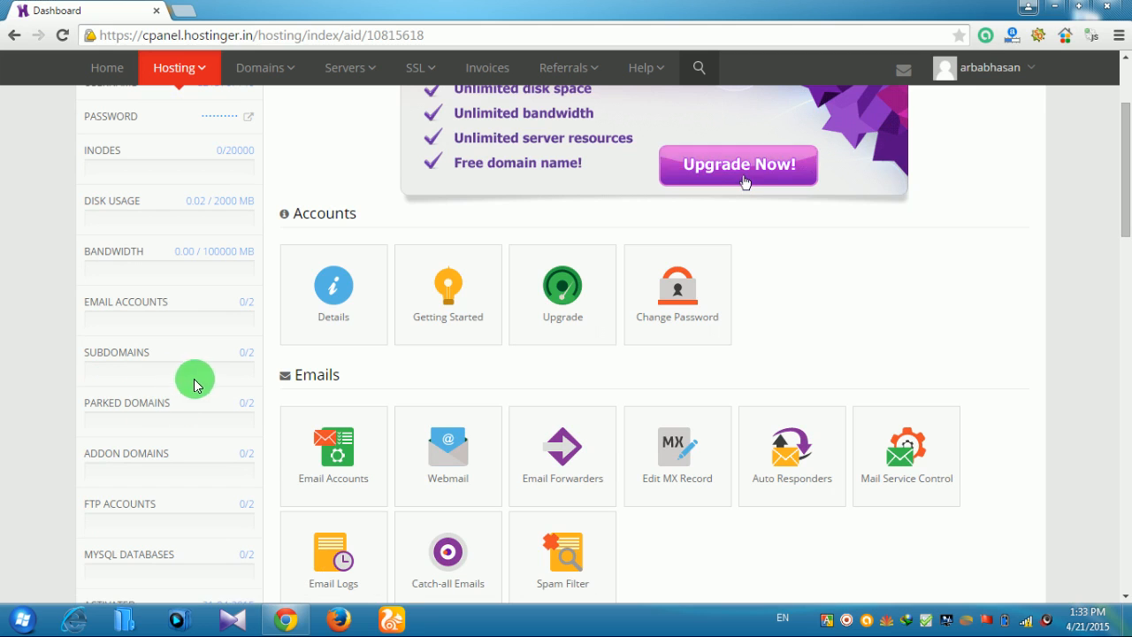
scroll(380, 398, up, 2)
scroll(566, 407, down, 1)
scroll(740, 401, up, 1)
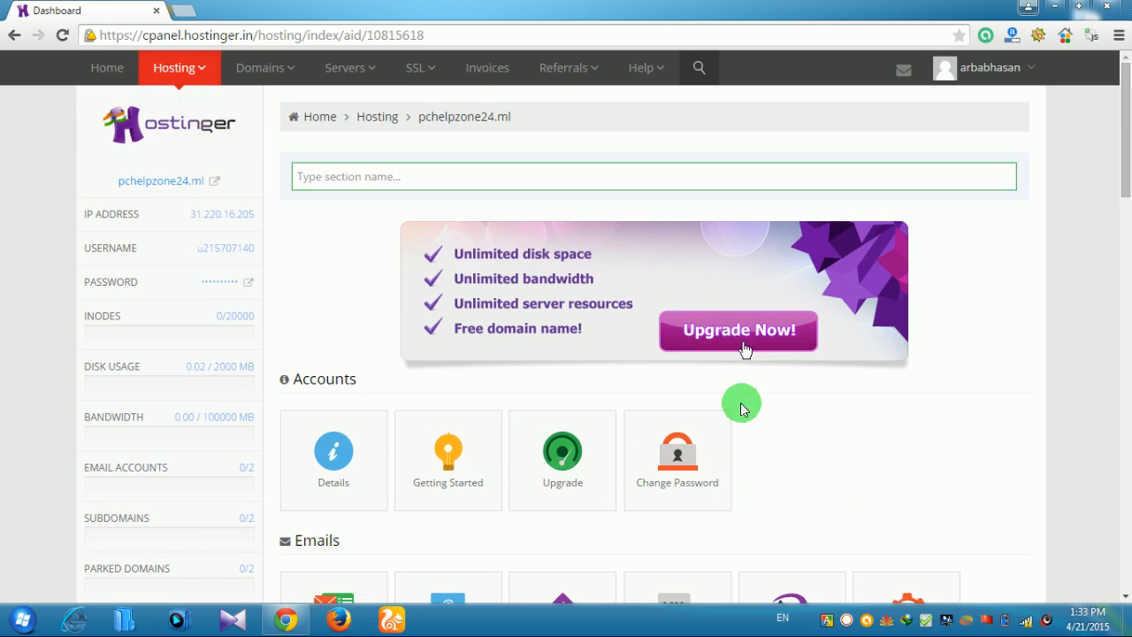
click(15, 42)
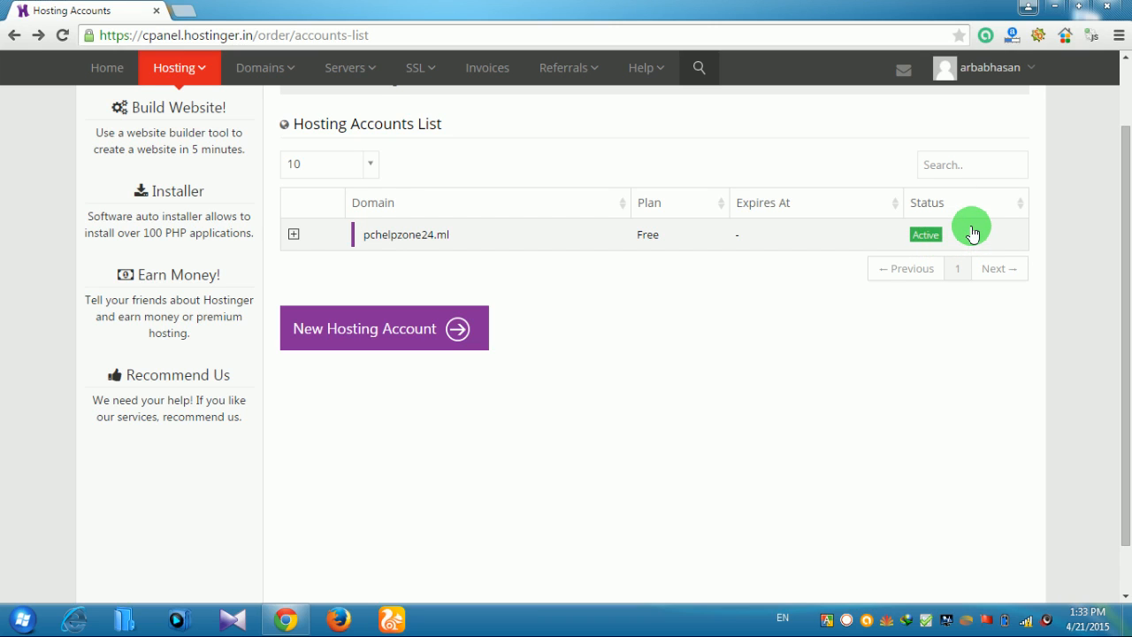
Expand the now-Active pchelpzone24.ml row to show its management options
click(922, 238)
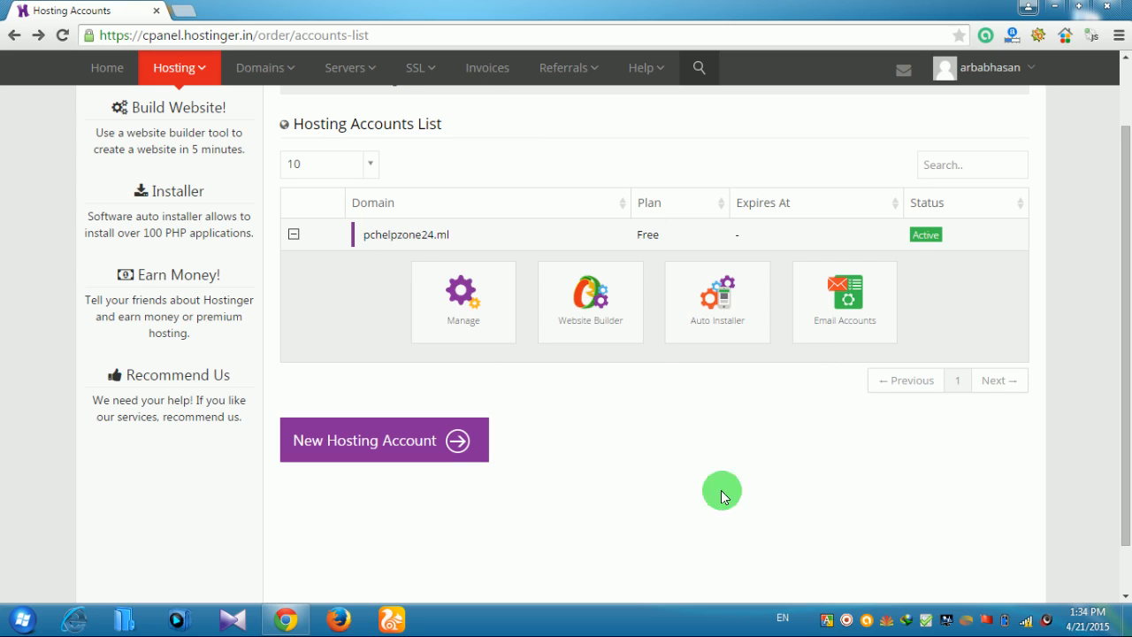
click(720, 321)
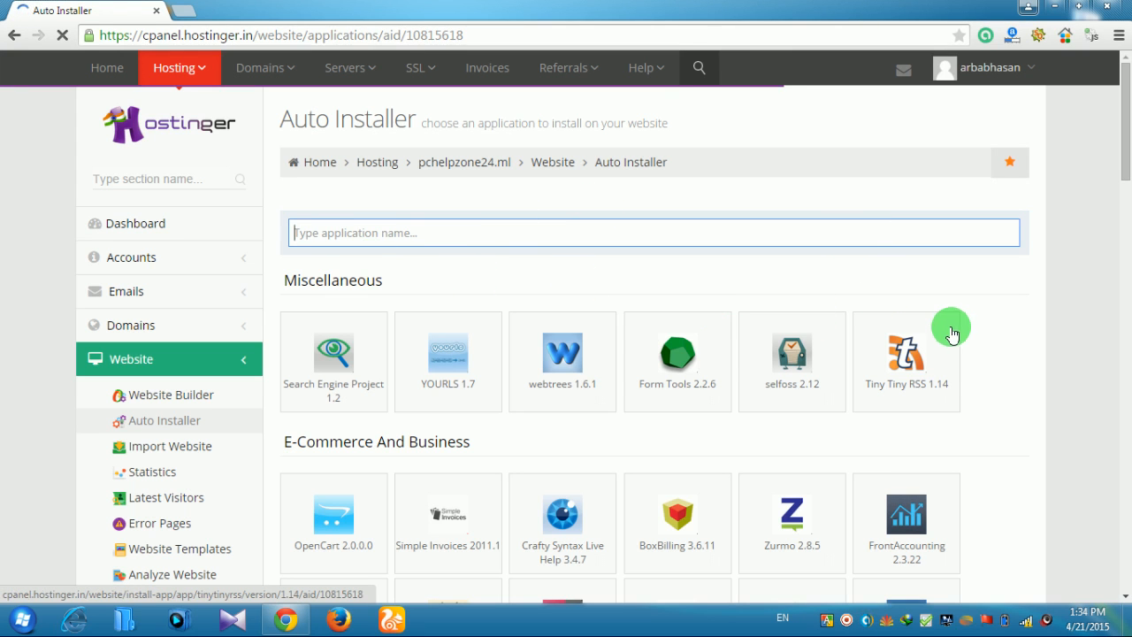
scroll(1026, 324, down, 1)
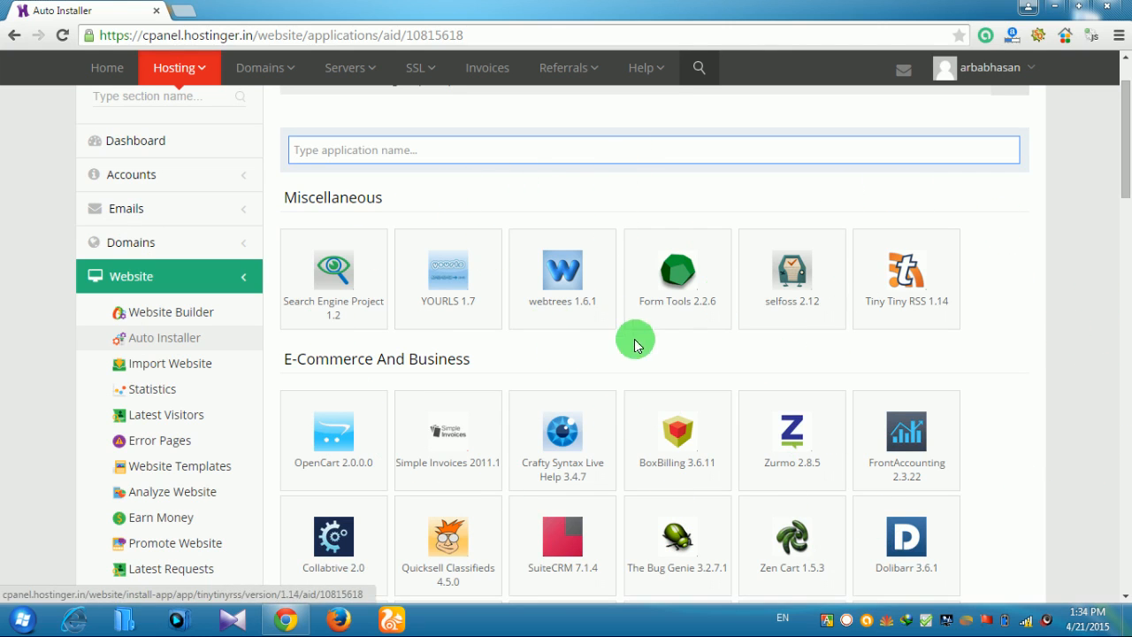
scroll(972, 390, down, 1)
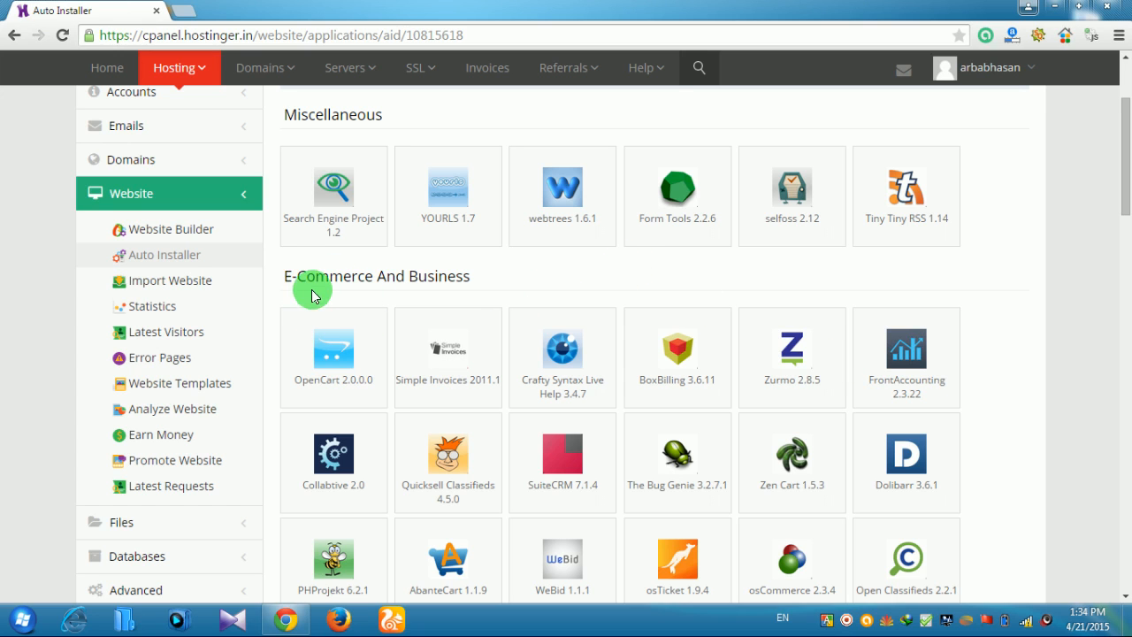
scroll(480, 352, down, 2)
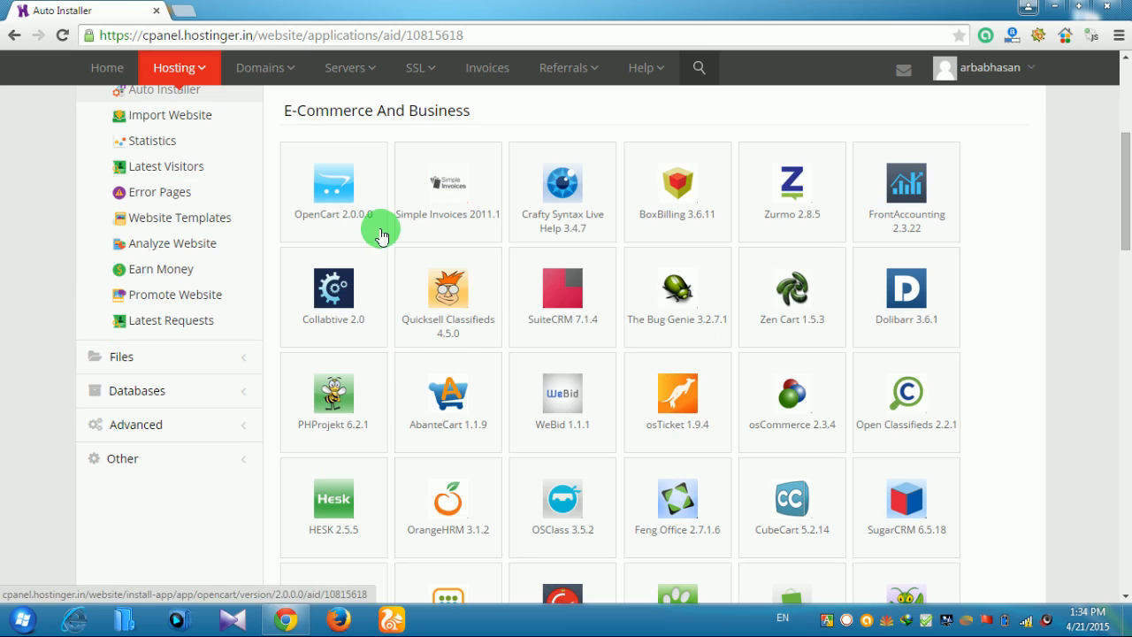
scroll(755, 415, down, 1)
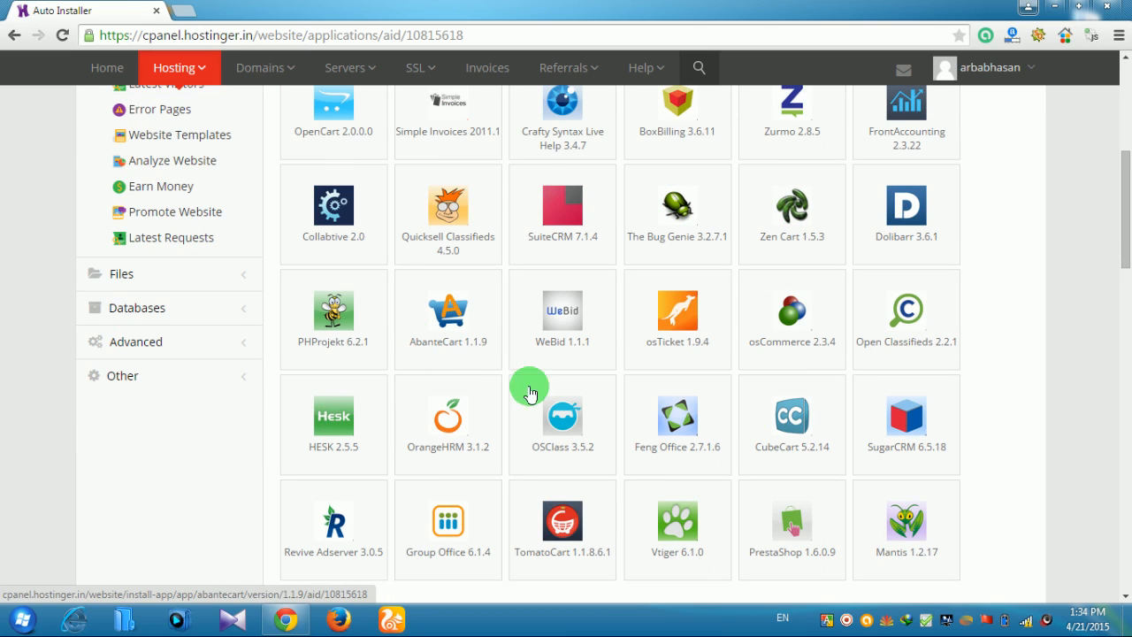
scroll(462, 369, down, 1)
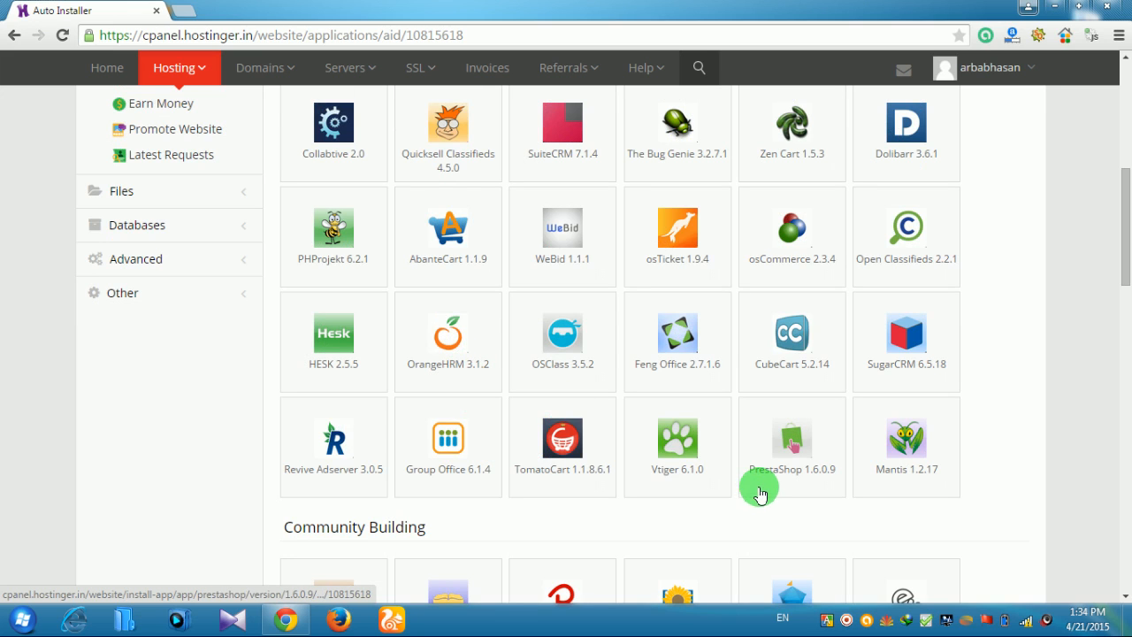
scroll(923, 404, up, 1)
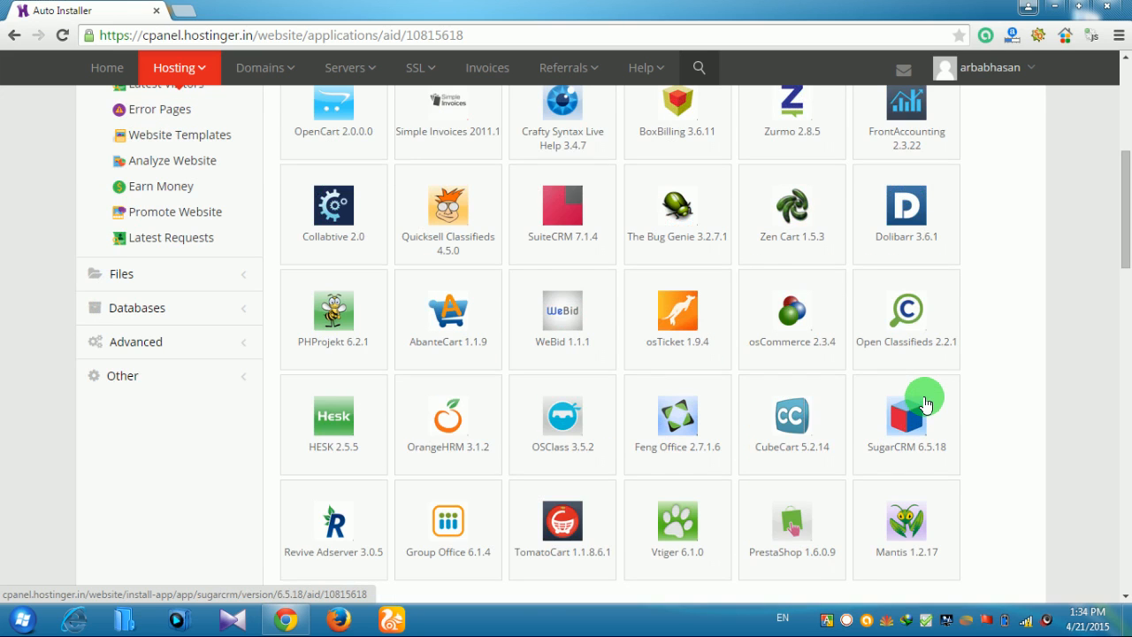
scroll(924, 404, up, 1)
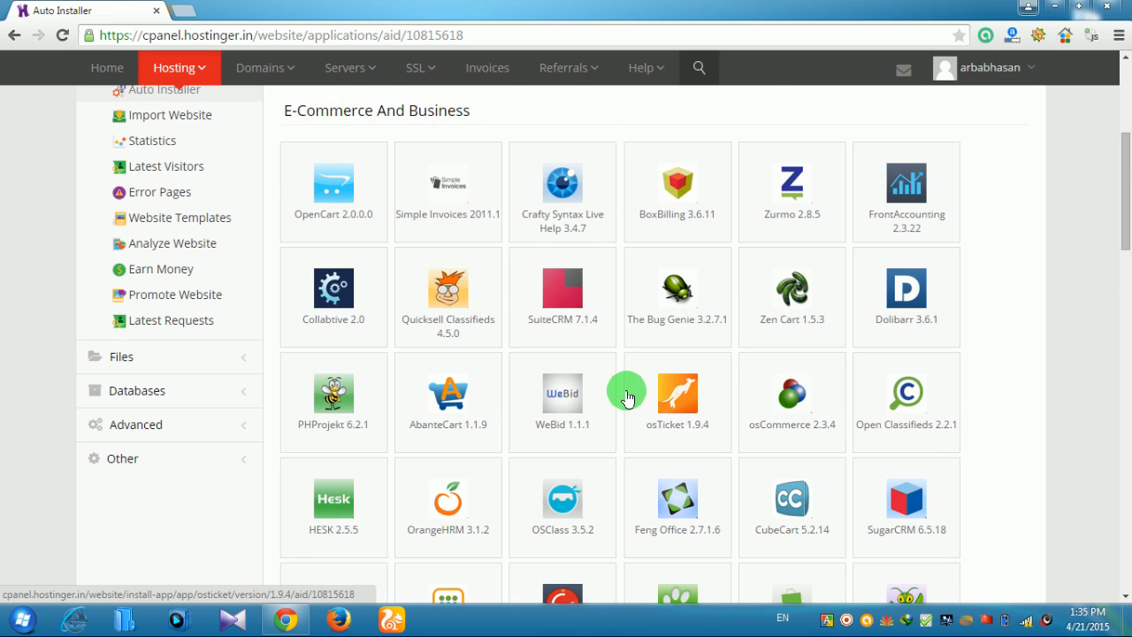
scroll(441, 304, down, 2)
scroll(768, 323, down, 5)
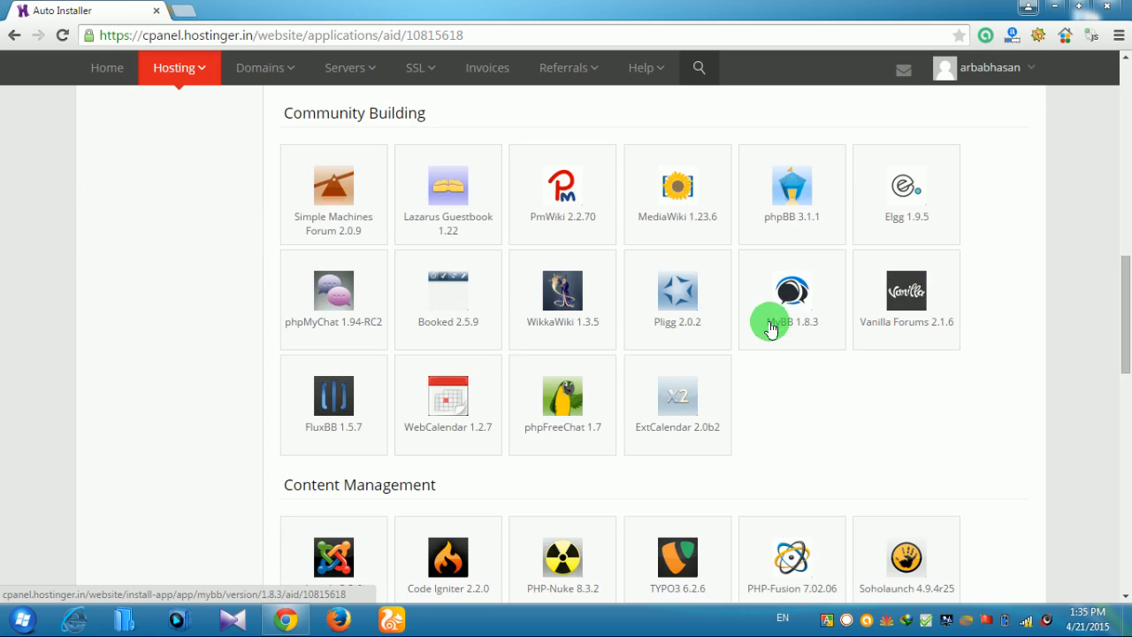
scroll(836, 372, down, 6)
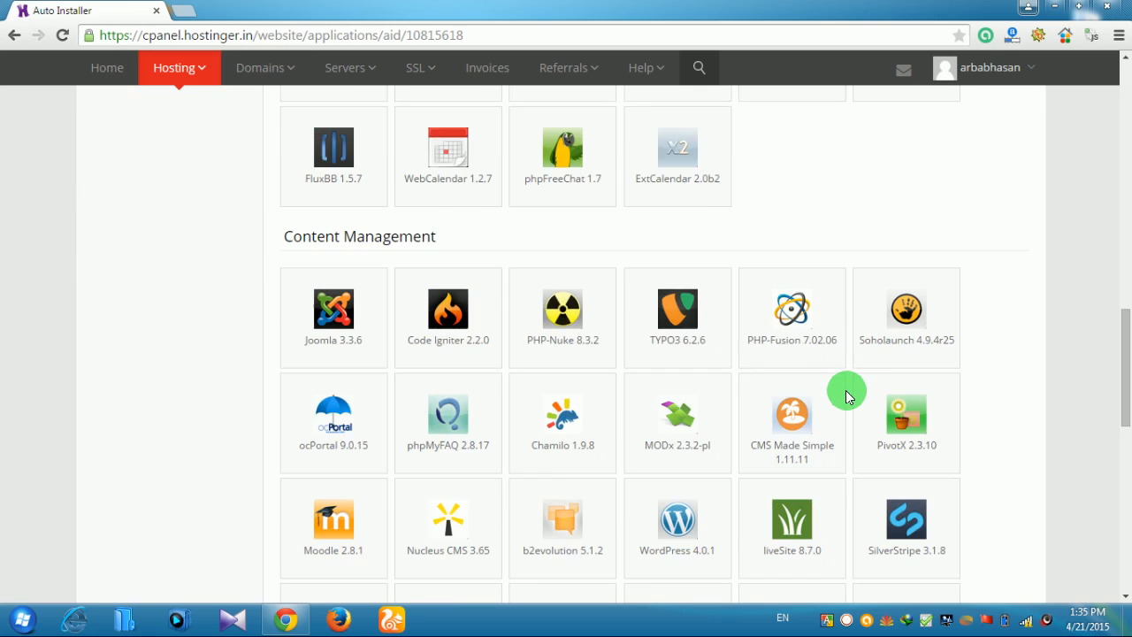
scroll(846, 395, down, 6)
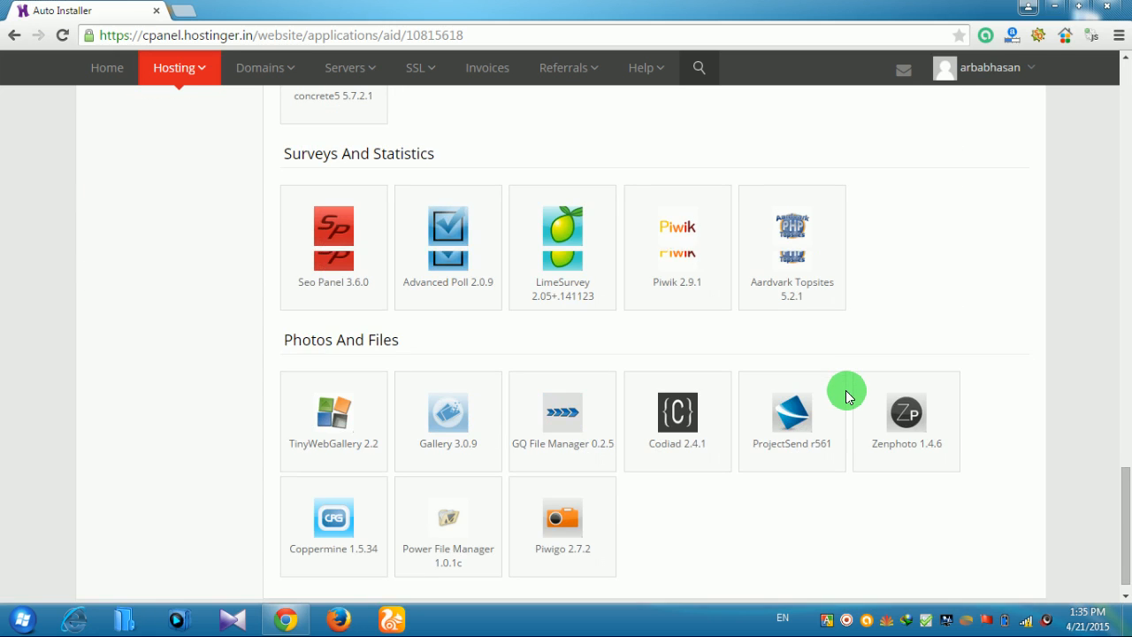
scroll(771, 376, up, 6)
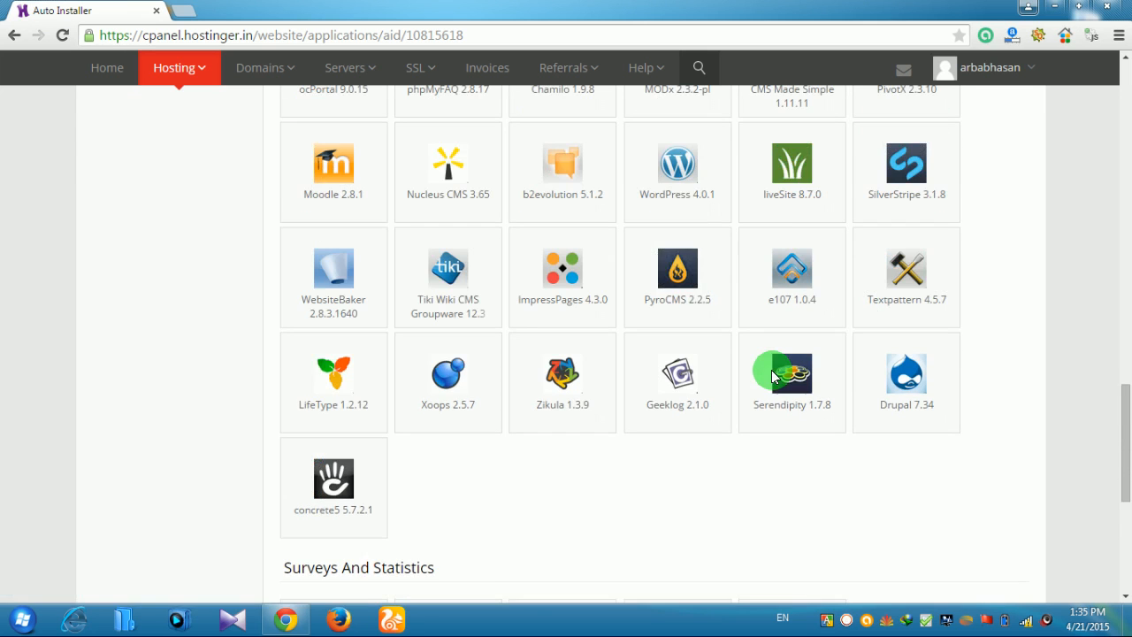
scroll(694, 292, up, 2)
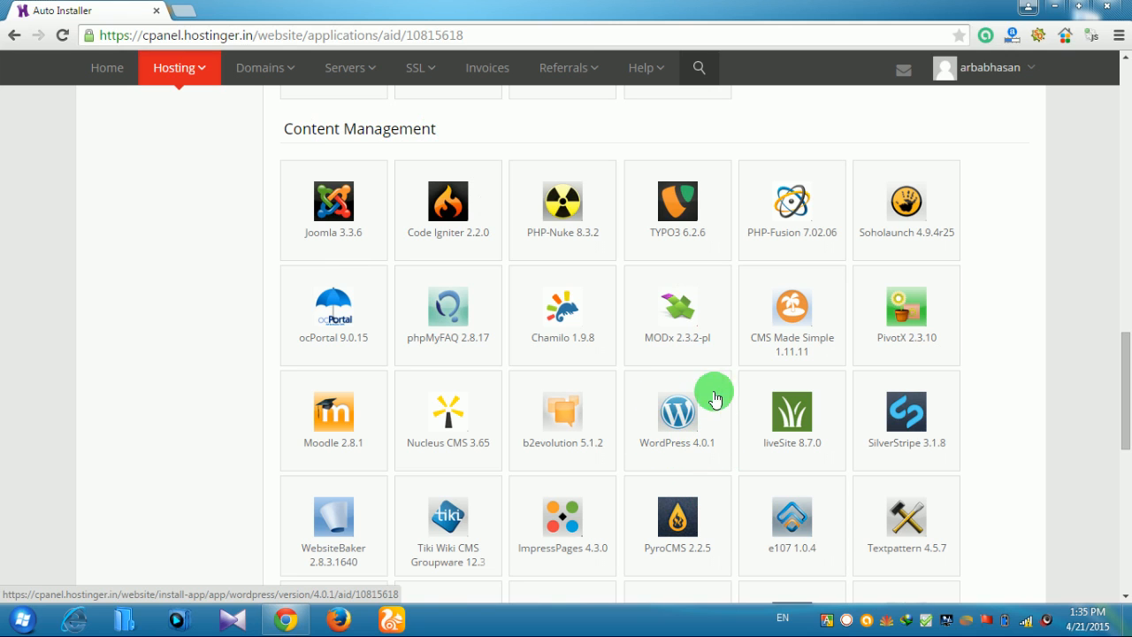
Open the WordPress 4.0.1 install form and enter an administrator password
click(679, 414)
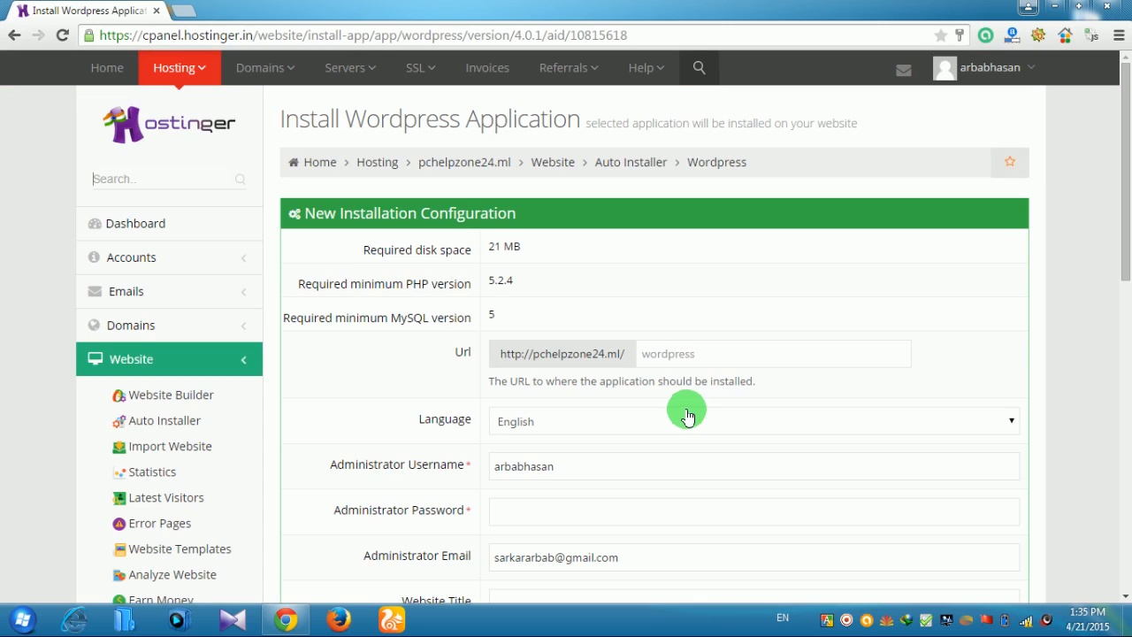
scroll(842, 433, down, 1)
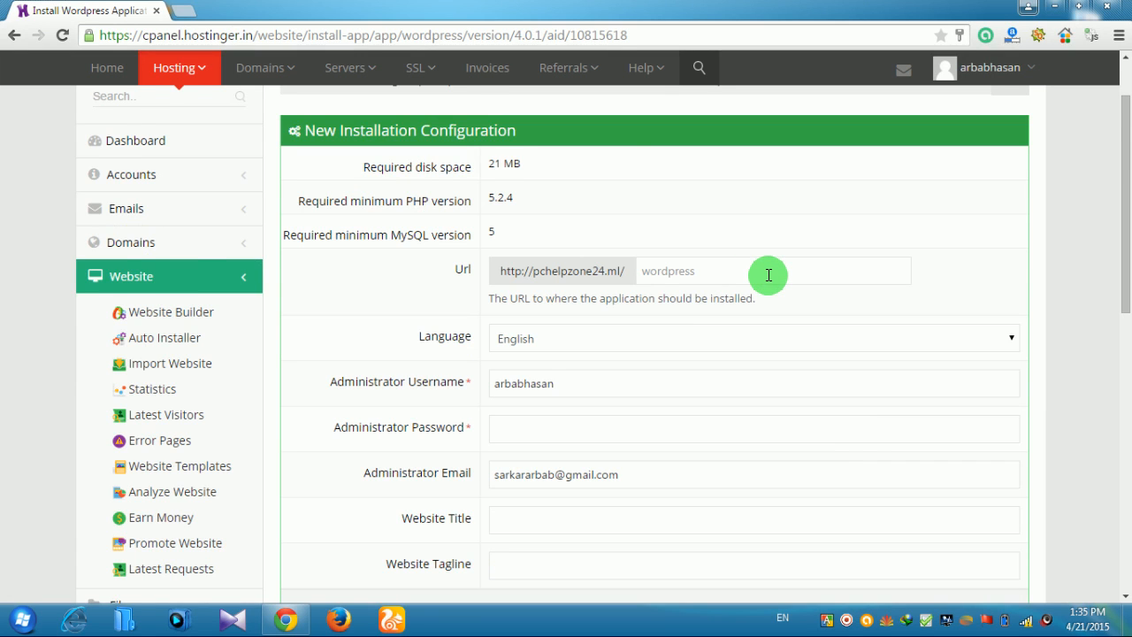
scroll(769, 275, down, 1)
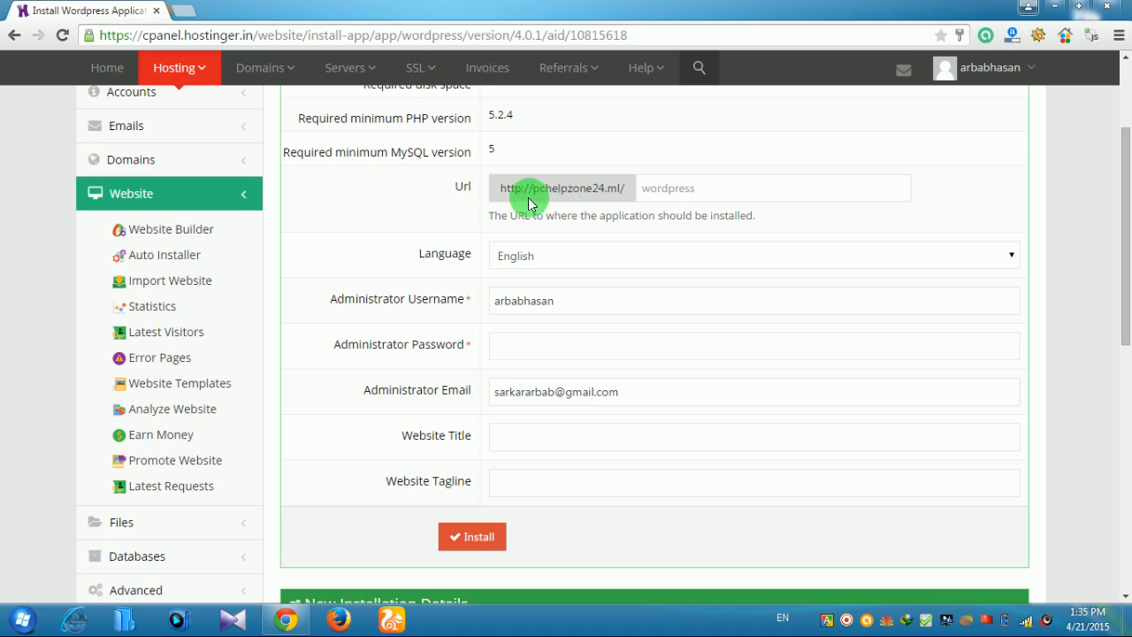
scroll(665, 436, down, 1)
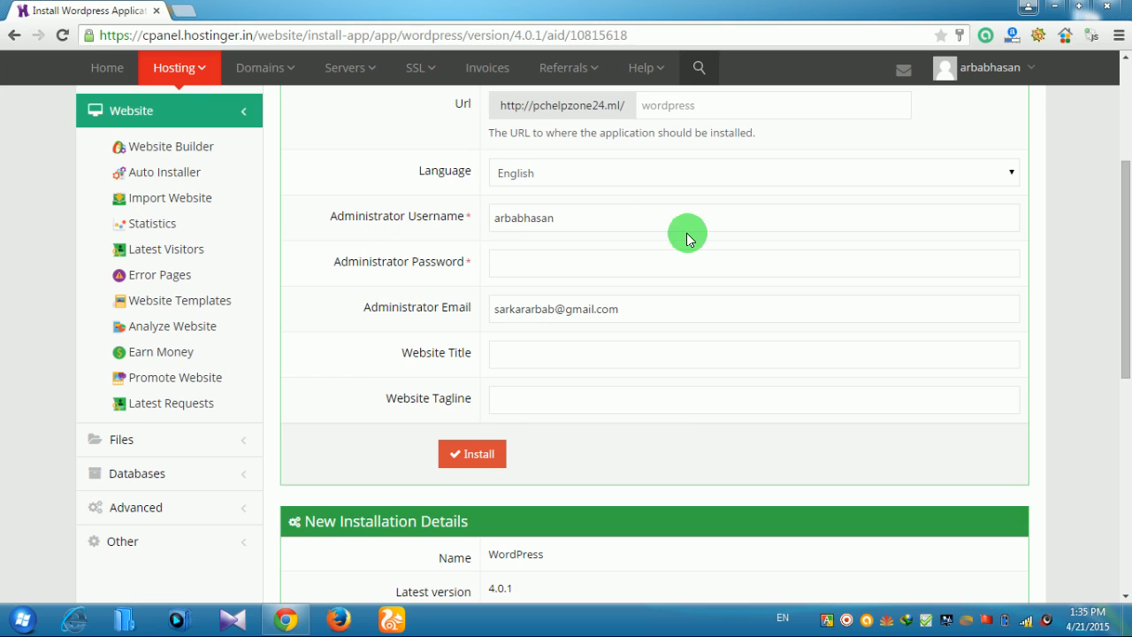
click(582, 266)
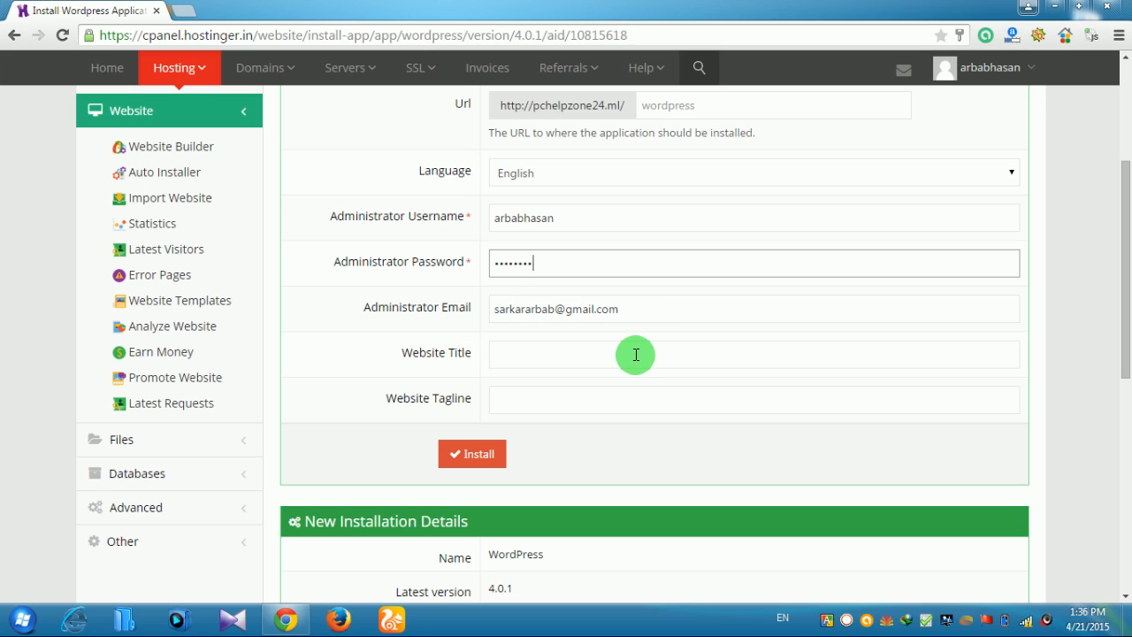
Set the website title to 'All easy pc solution' and tagline to 'Get pc tips and tricks here'
click(606, 354)
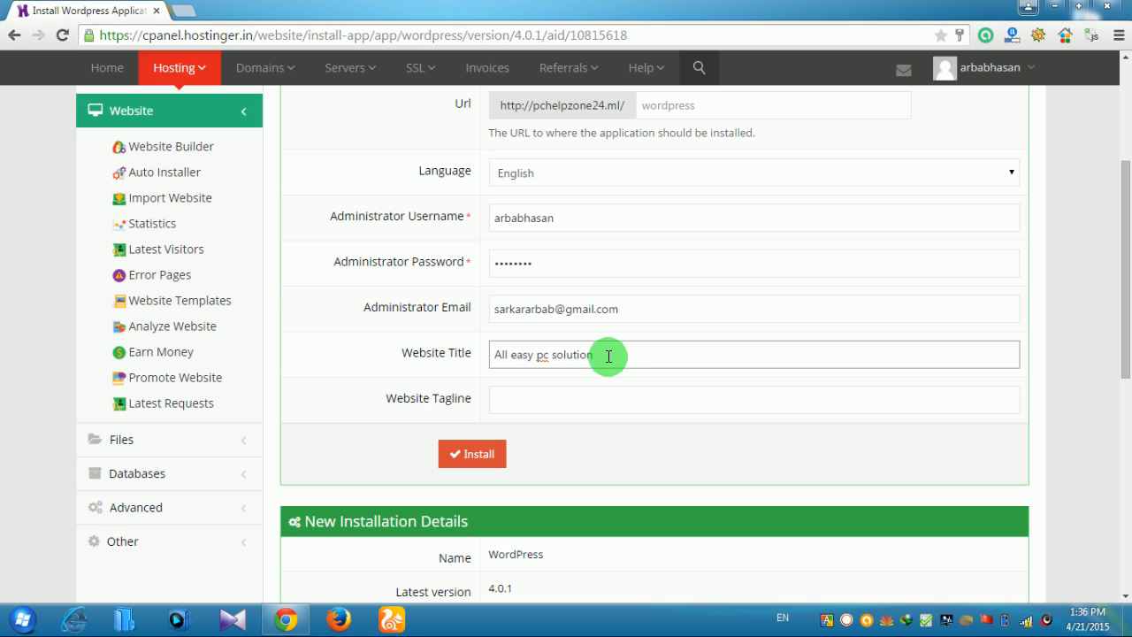
click(602, 395)
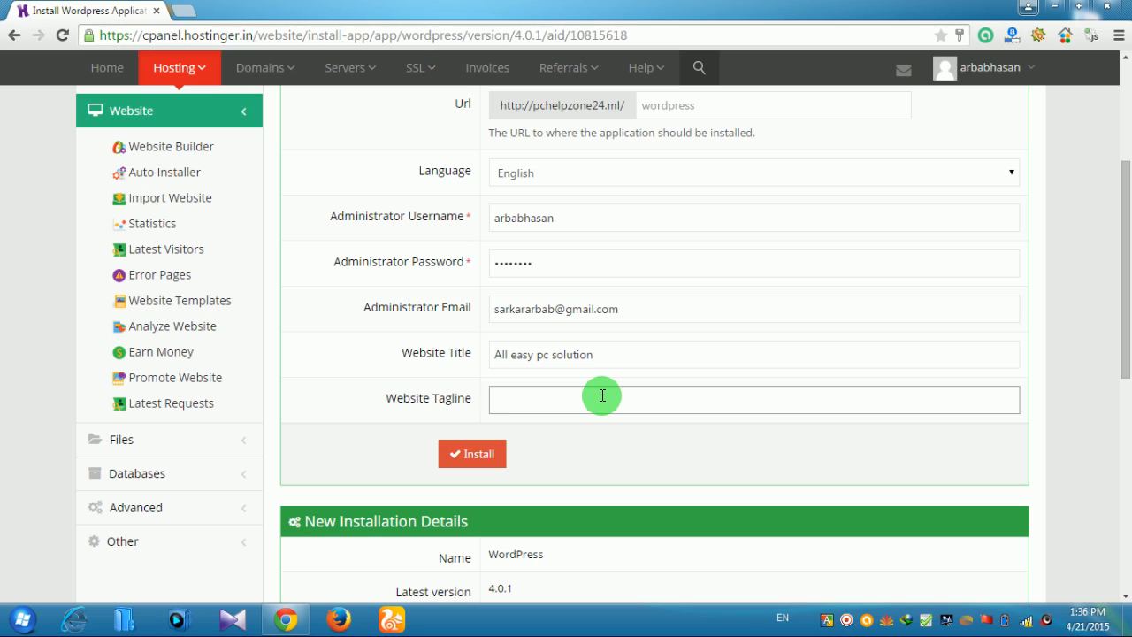
text(et pc tips and tricks here)
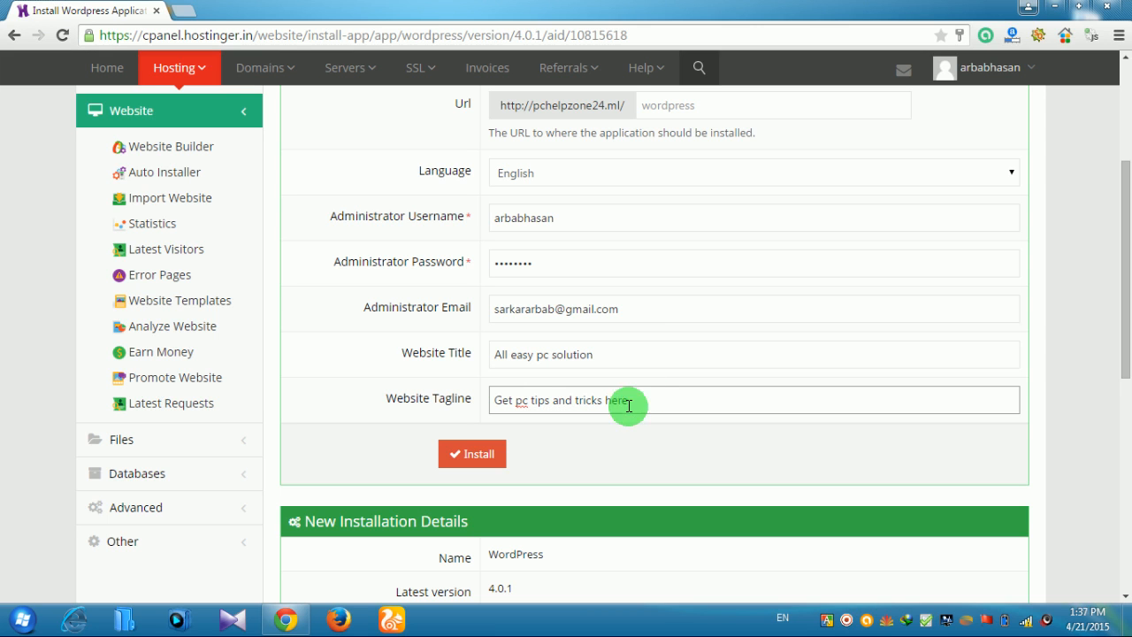
scroll(613, 450, down, 3)
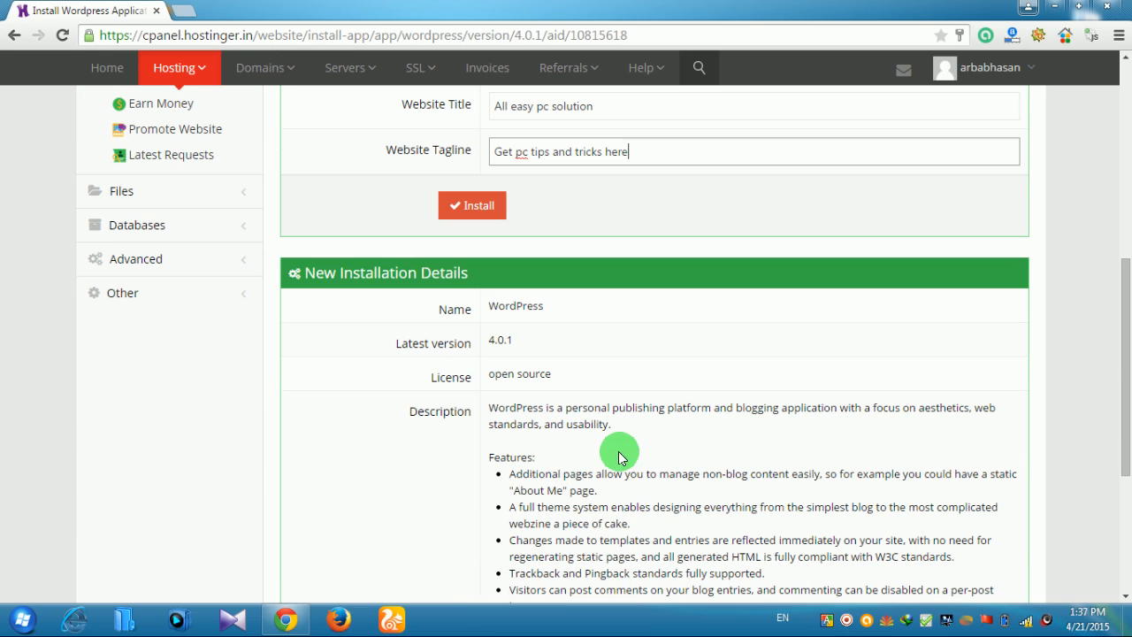
scroll(582, 482, down, 3)
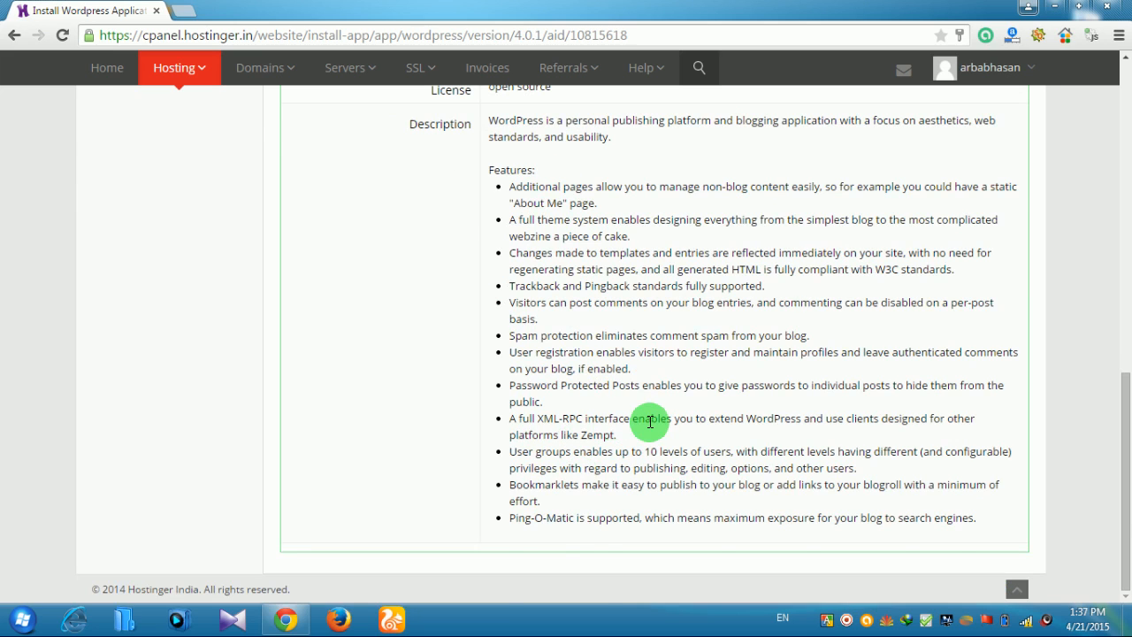
scroll(649, 424, up, 2)
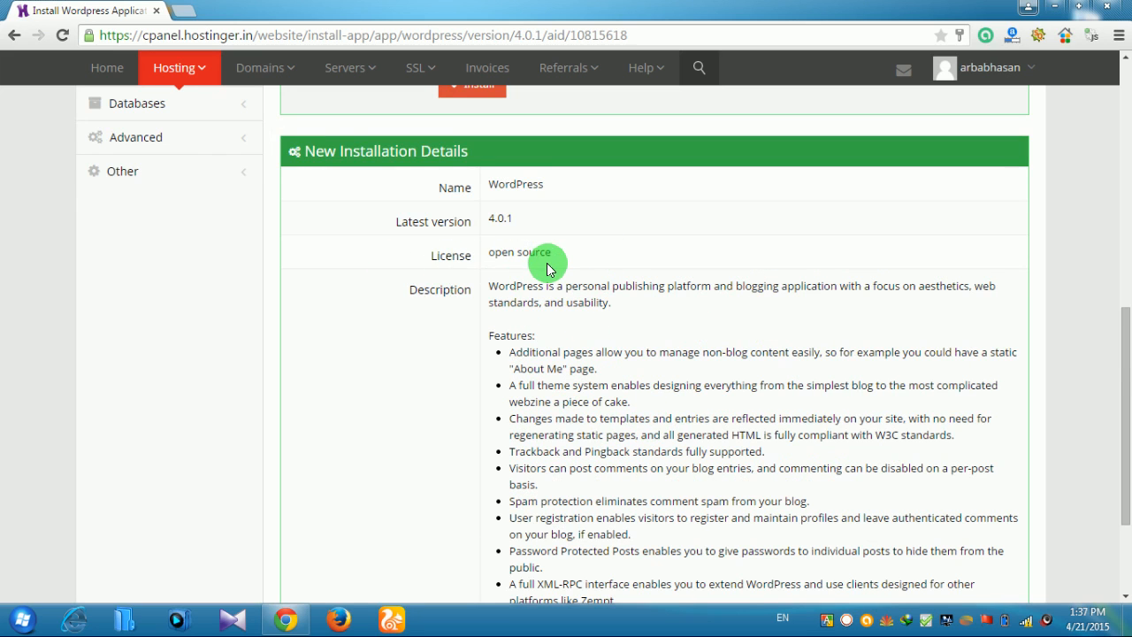
scroll(530, 257, up, 1)
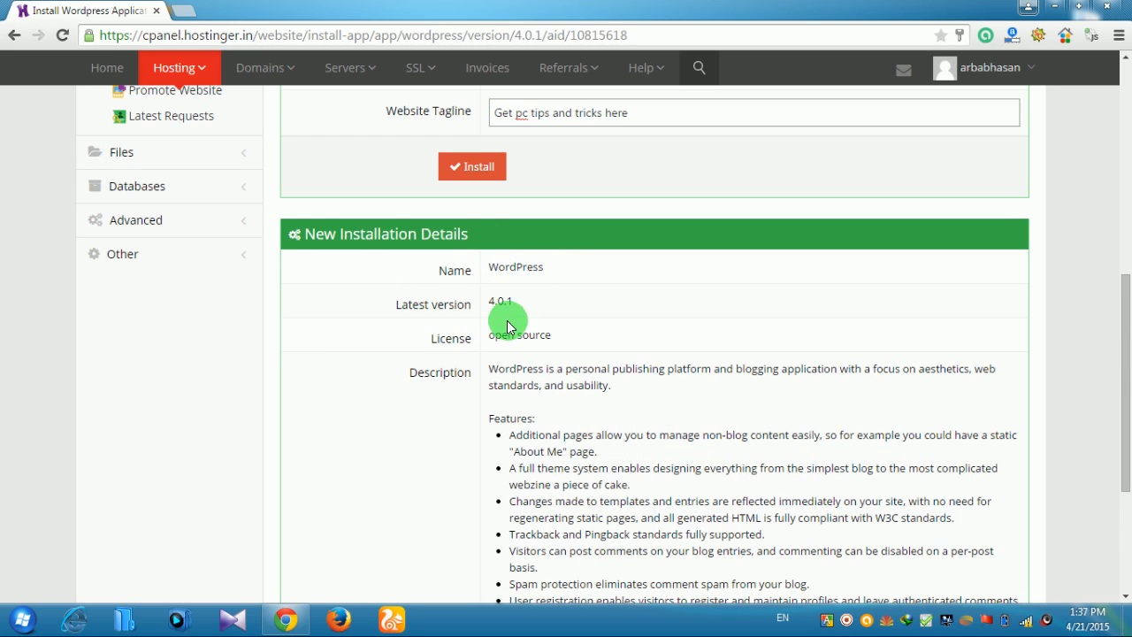
scroll(745, 480, up, 3)
Submit the WordPress installation and let Chrome save the site password
click(473, 415)
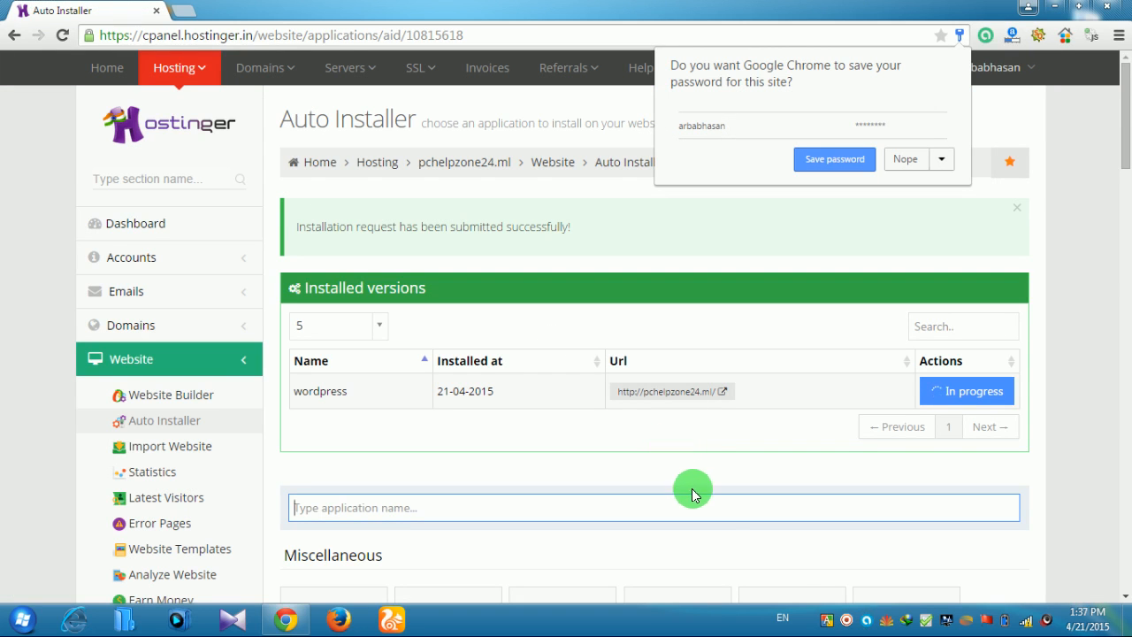
click(828, 161)
scroll(787, 354, down, 1)
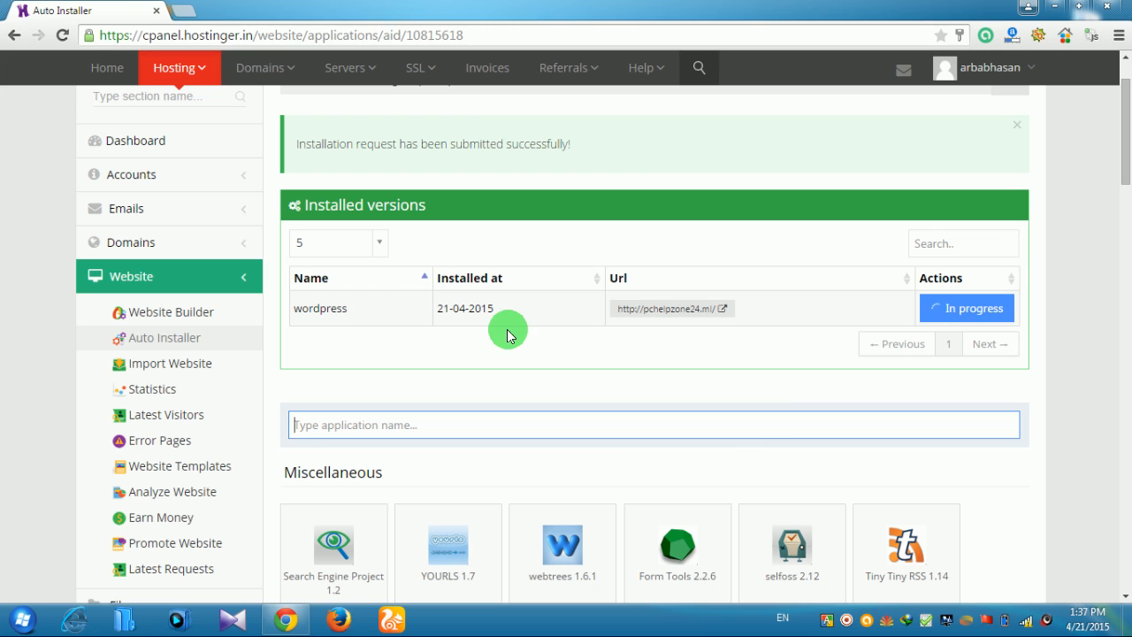
In a new tab, load pchelpzone24.ml/wp-admin
click(187, 11)
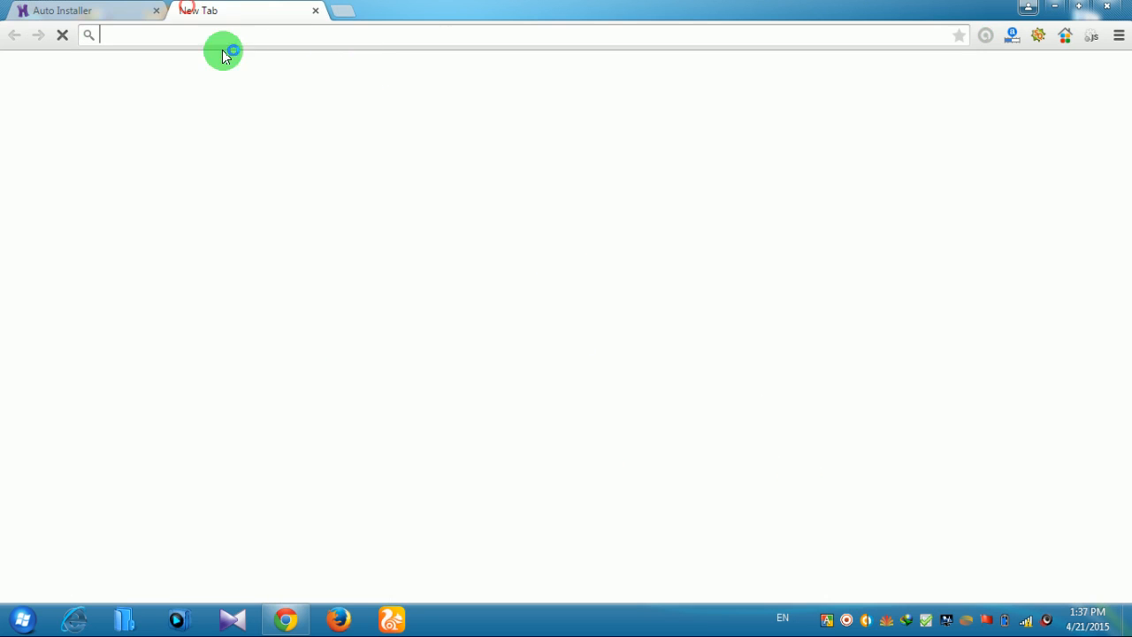
click(107, 9)
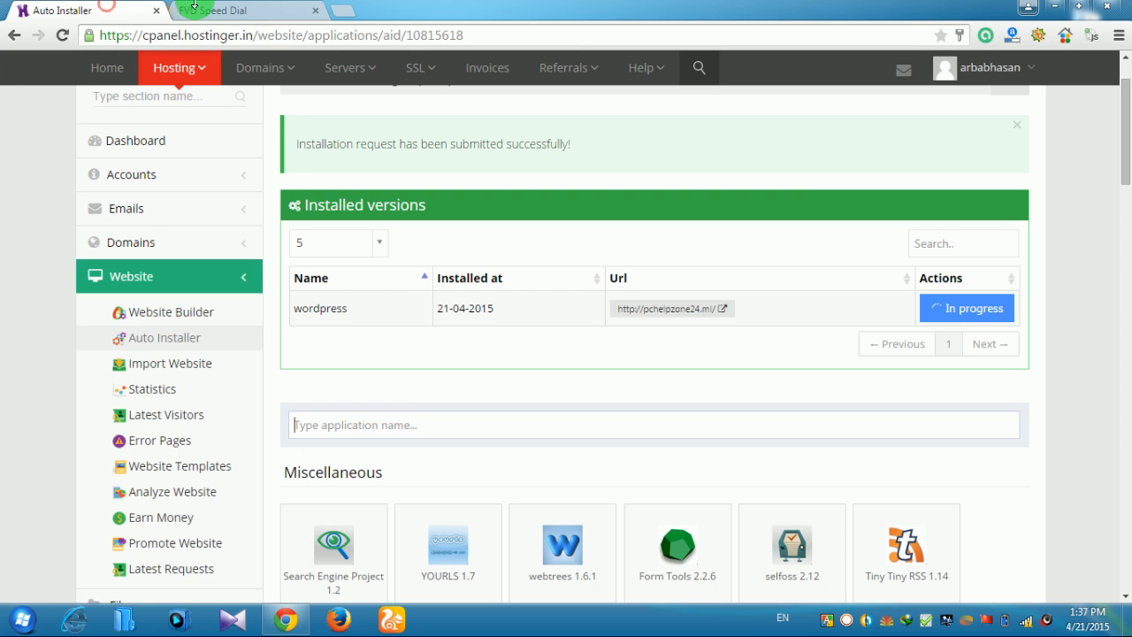
click(283, 13)
click(102, 11)
click(221, 9)
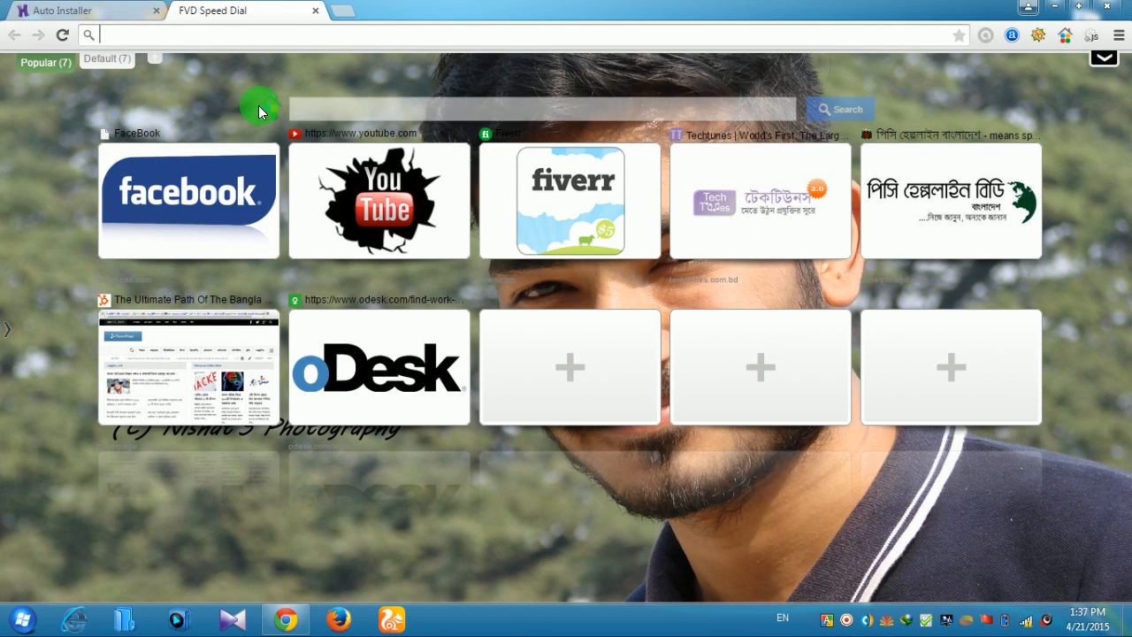
click(270, 35)
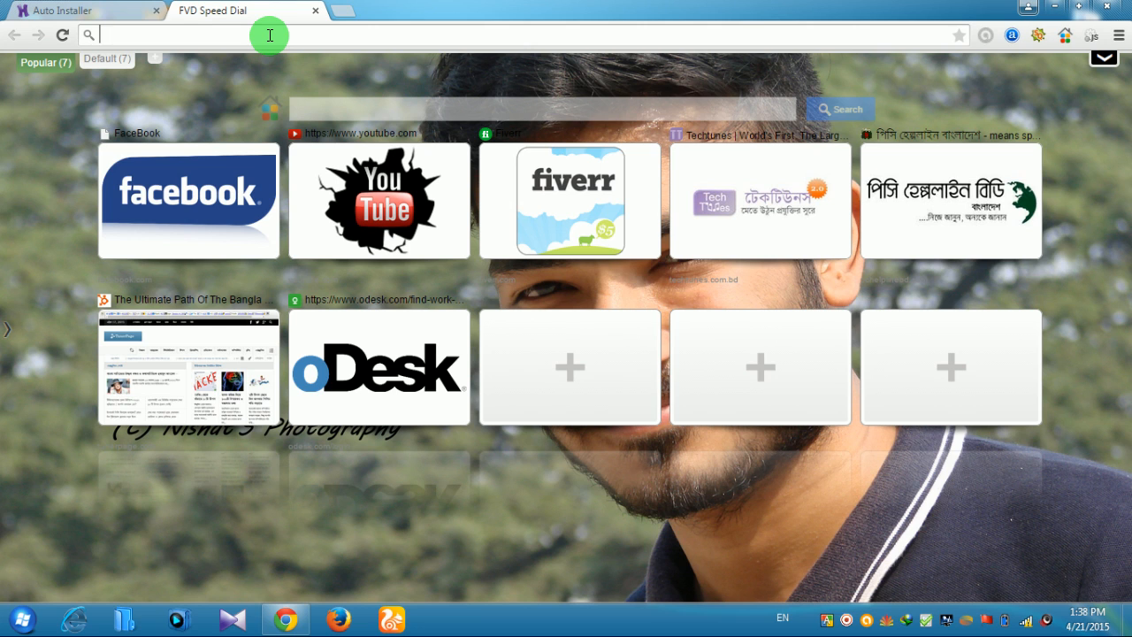
text(p)
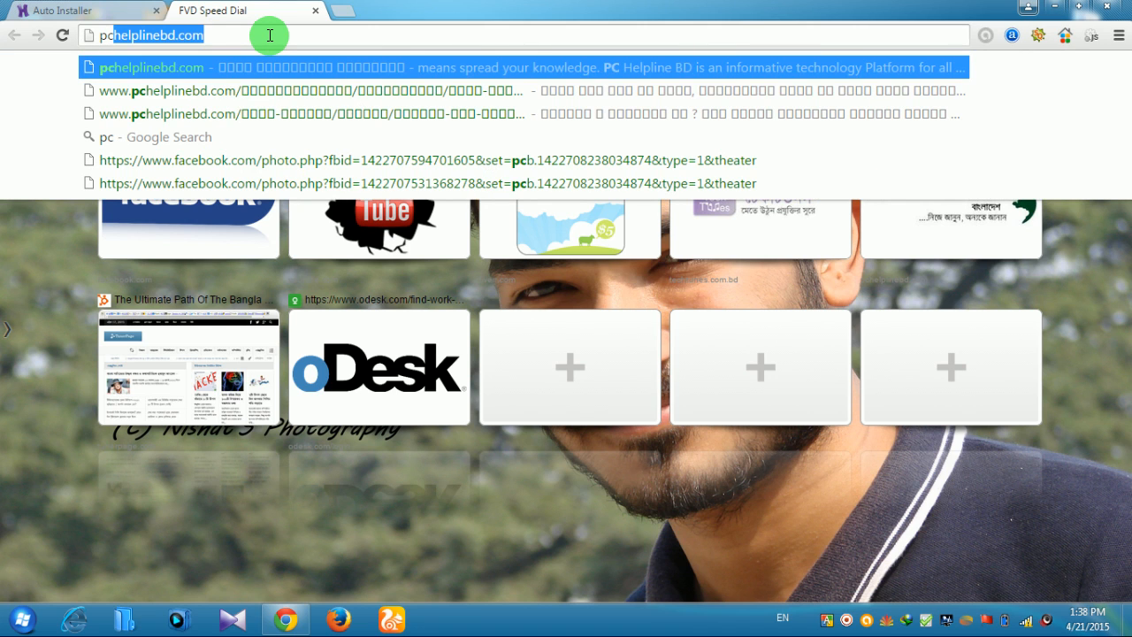
text(help)
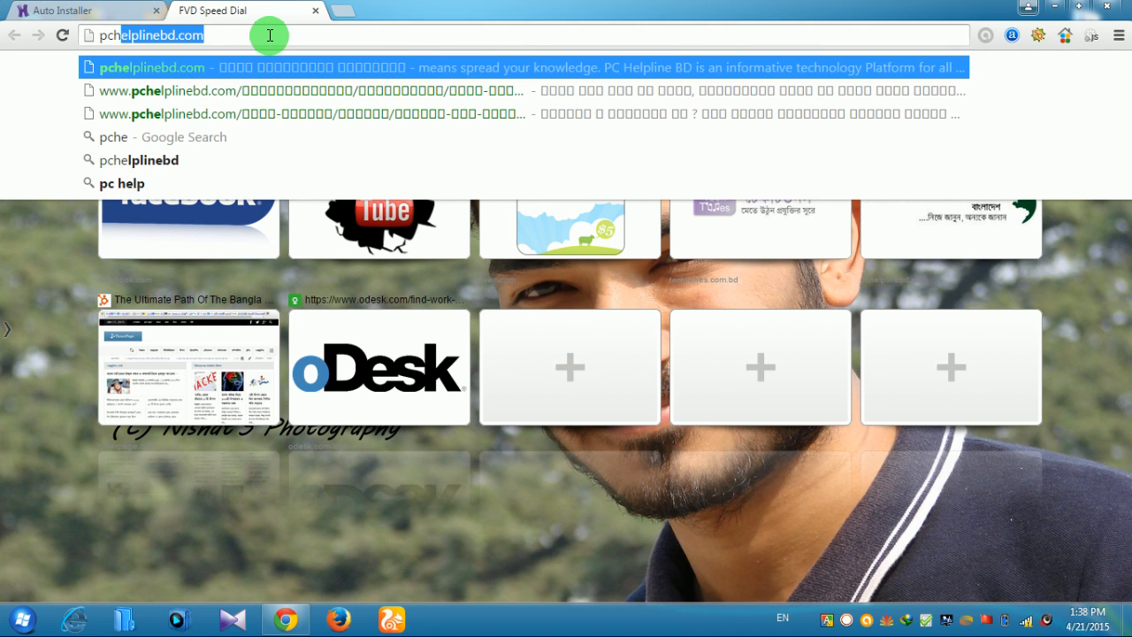
text(zone)
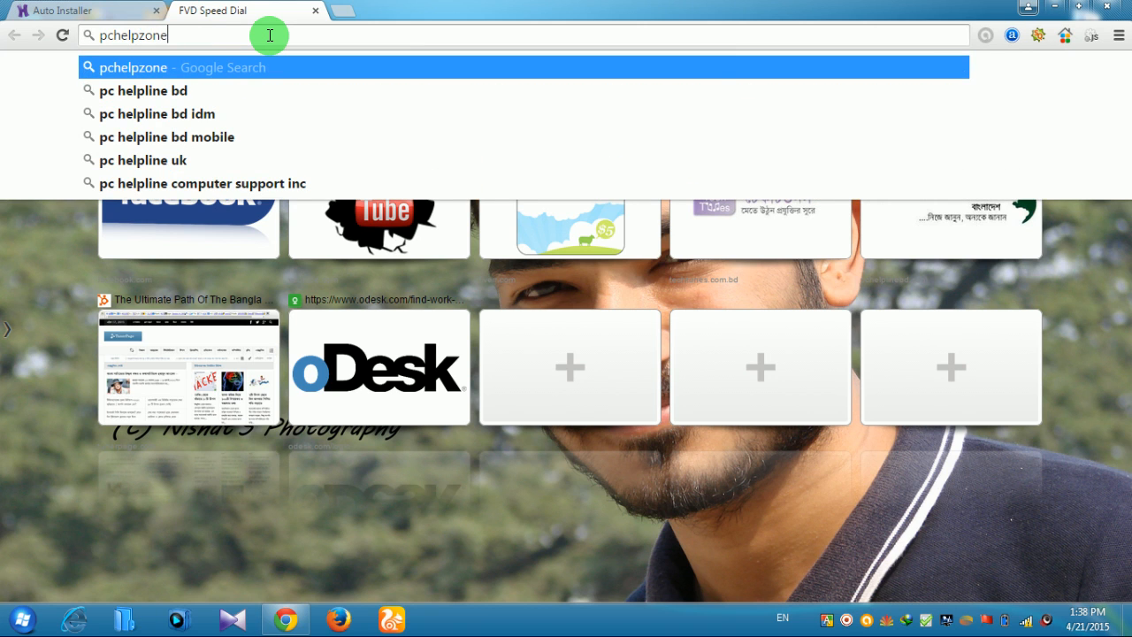
text(24)
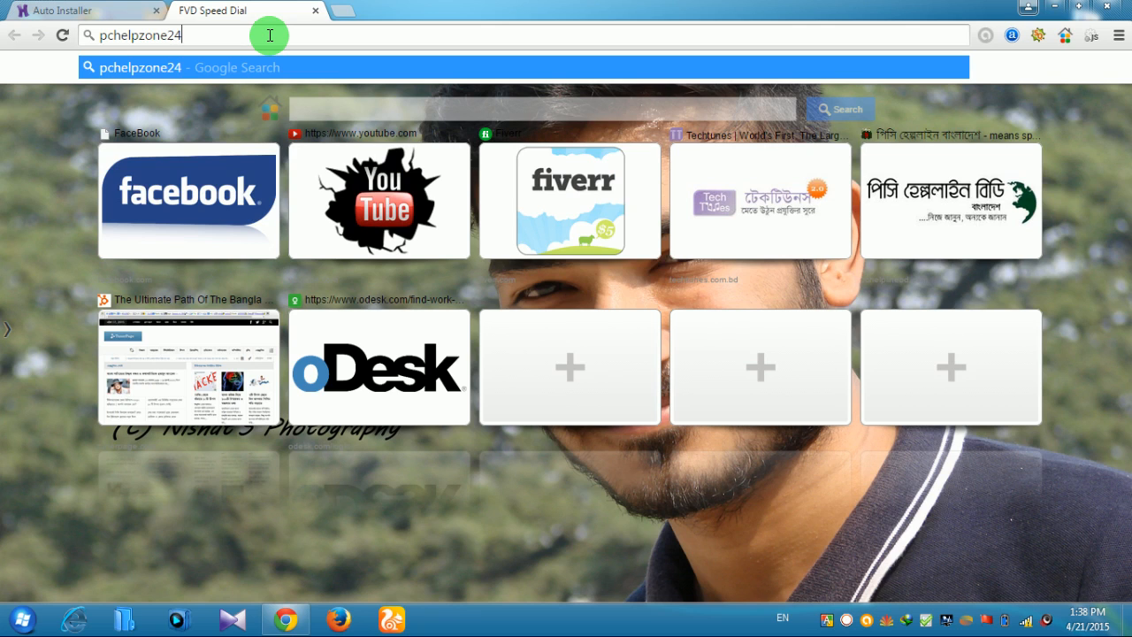
text(.ml/wp)
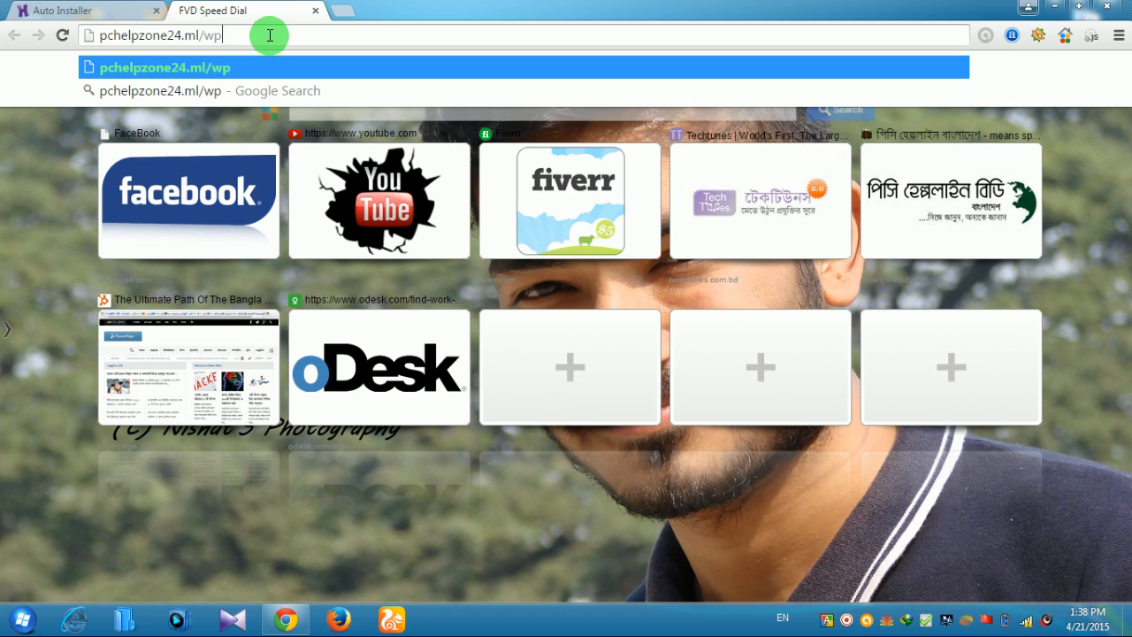
text(-)
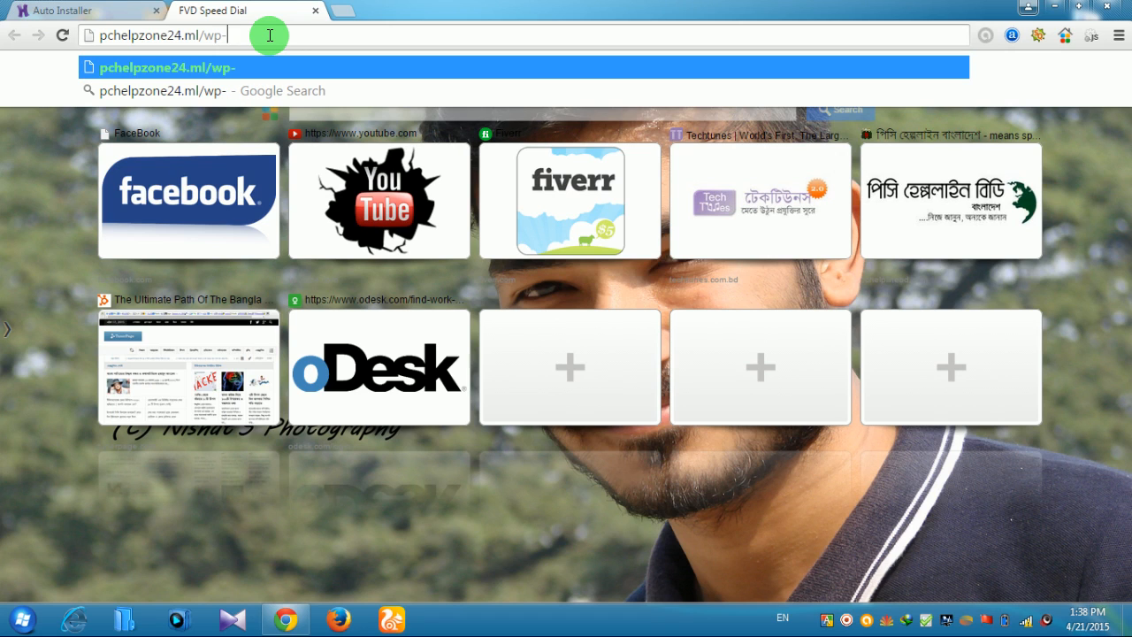
text(admin)
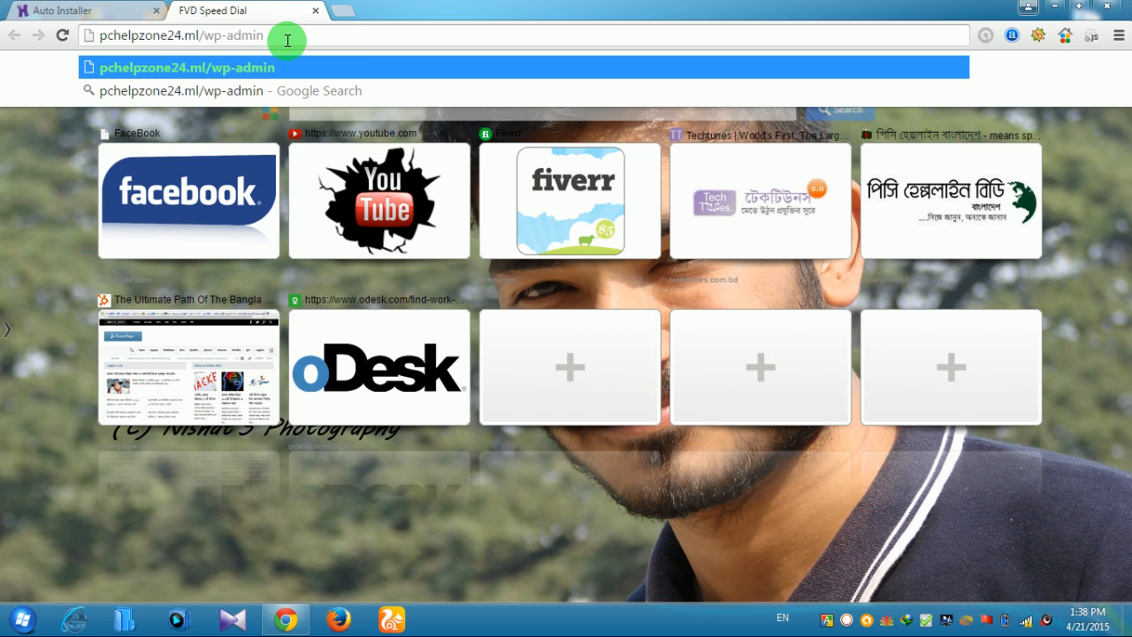
key(Return)
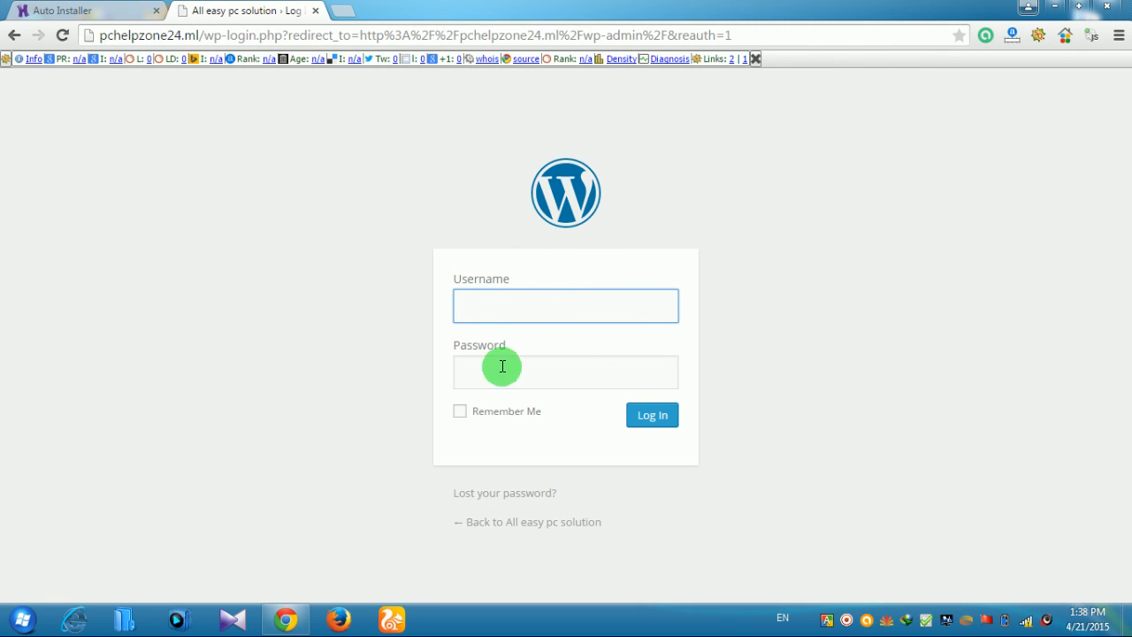
Log in to WordPress admin with the admin username and password, Remember Me ticked
click(547, 303)
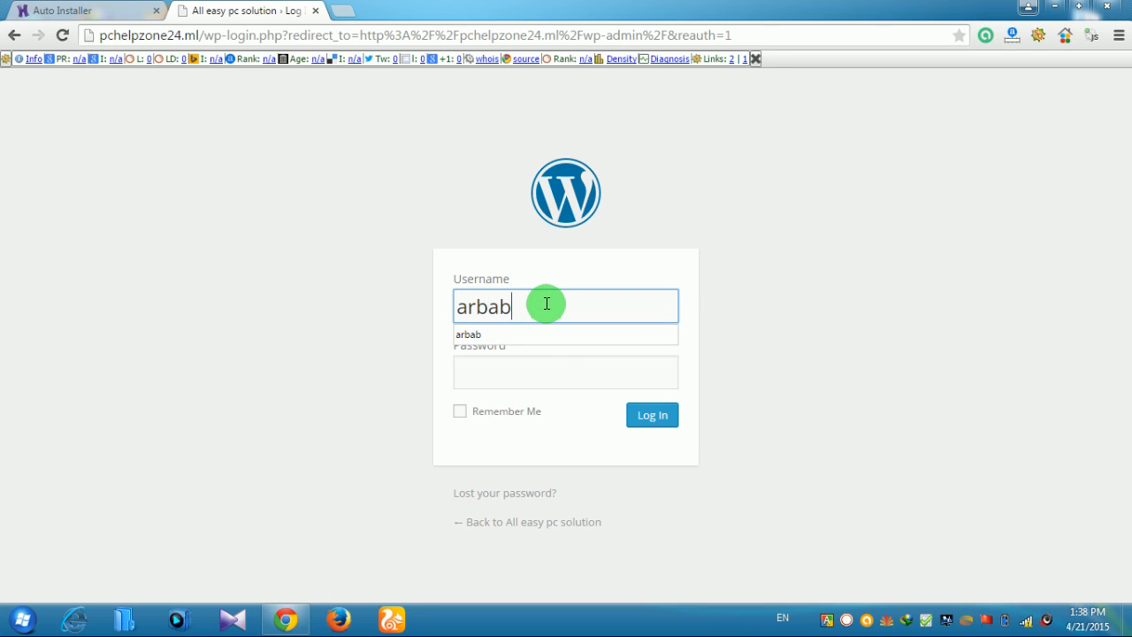
key(BackSpace)
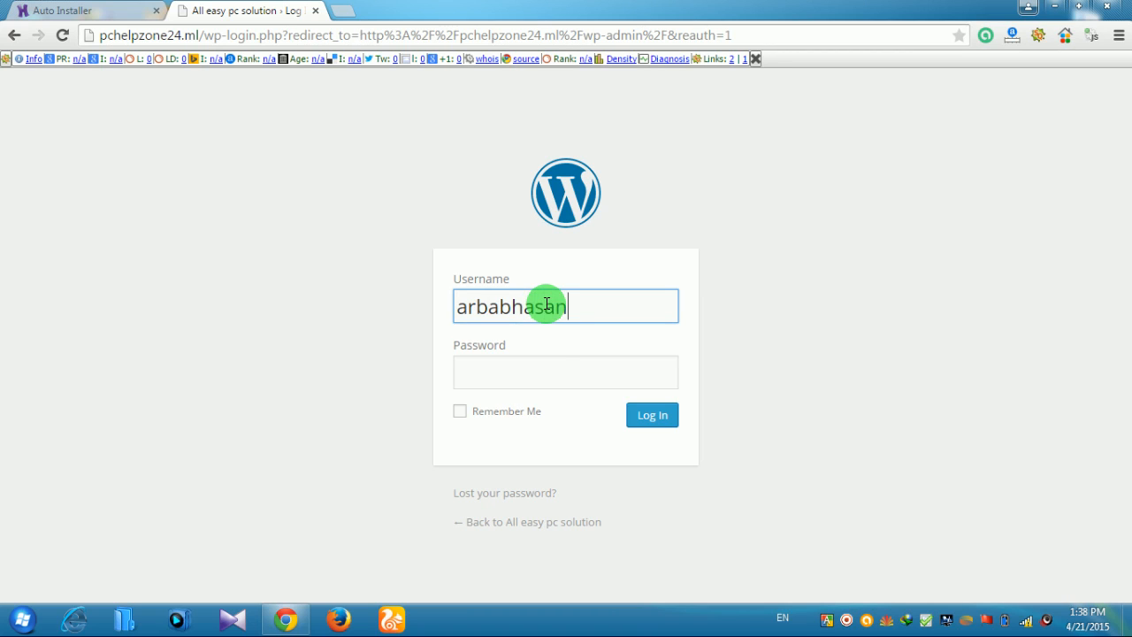
click(552, 369)
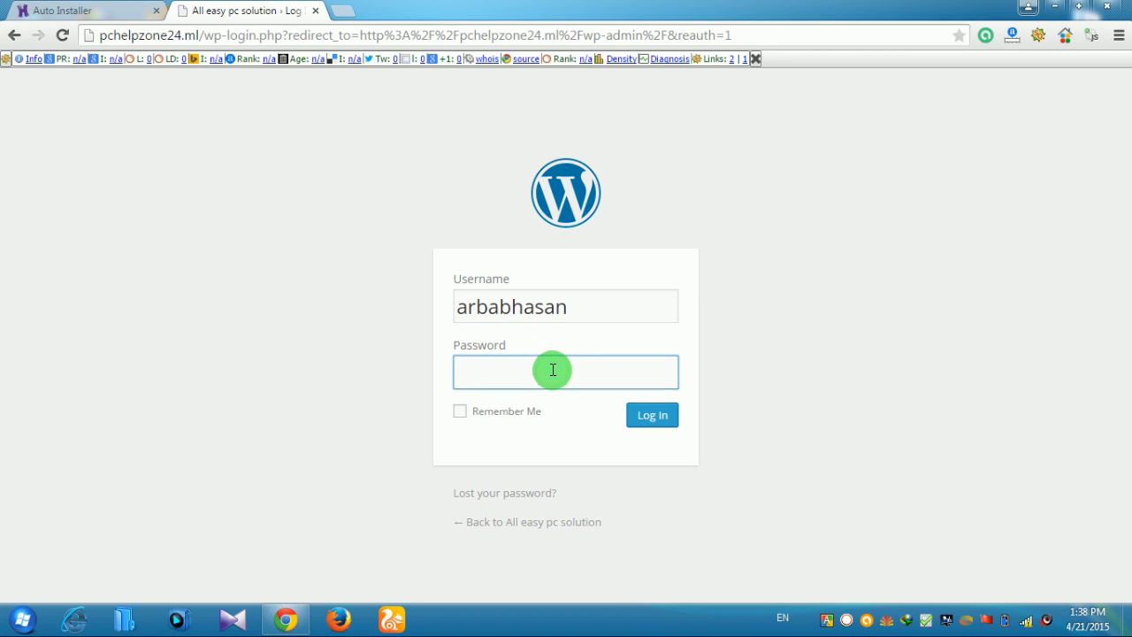
text(********)
click(459, 413)
click(645, 424)
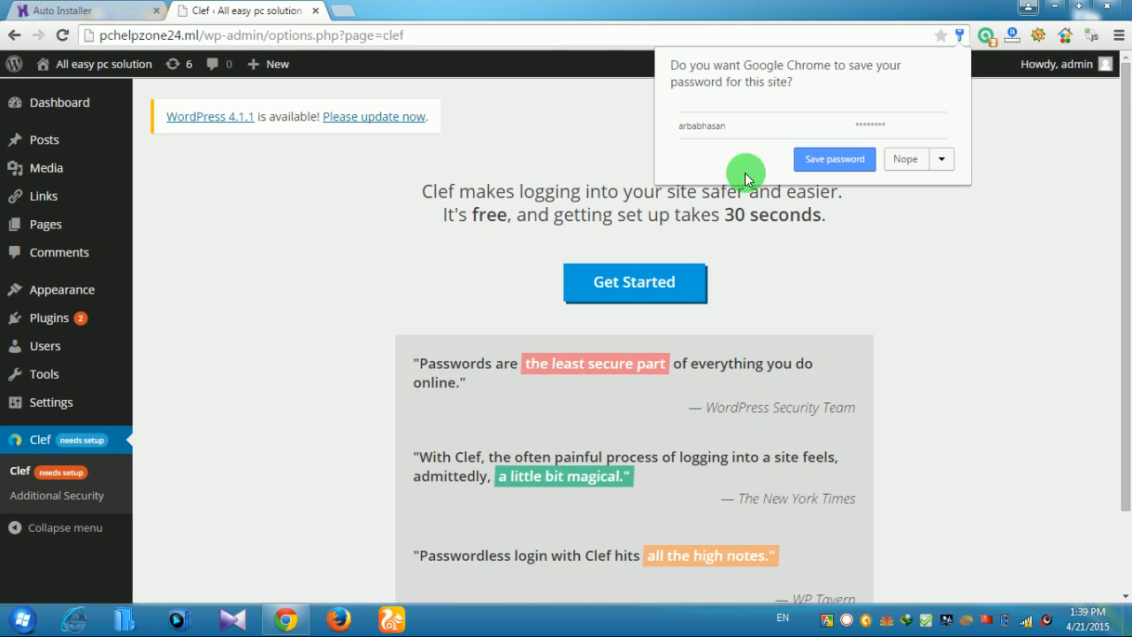
Let Chrome store the login password and scroll through the Clef setup page
click(856, 161)
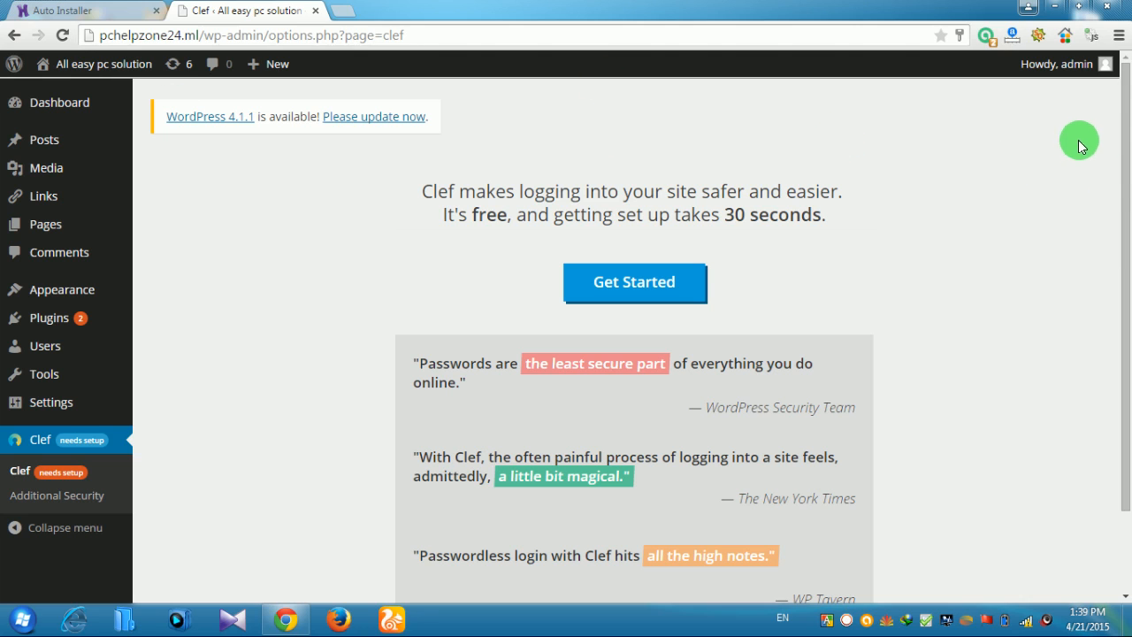
drag(1122, 174, 1111, 111)
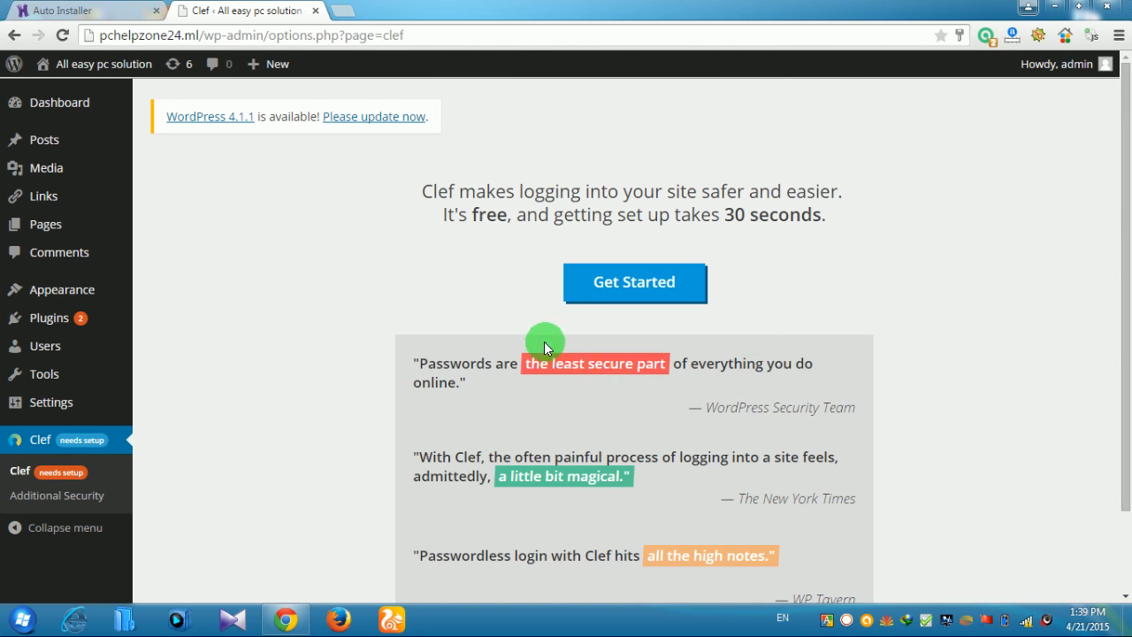
scroll(831, 428, down, 2)
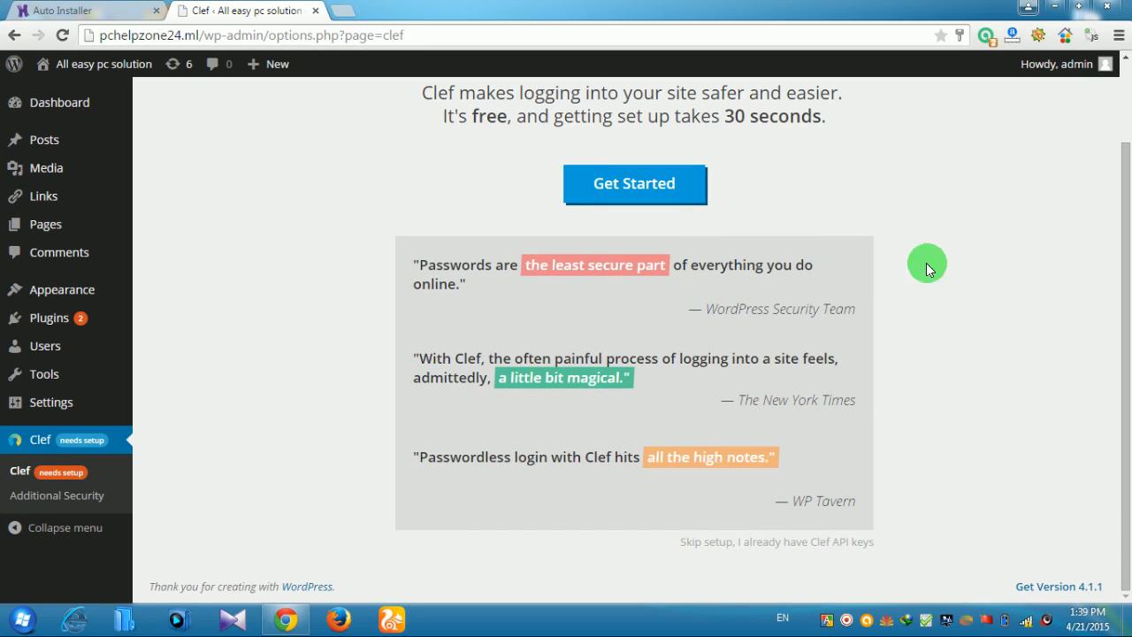
scroll(970, 303, up, 2)
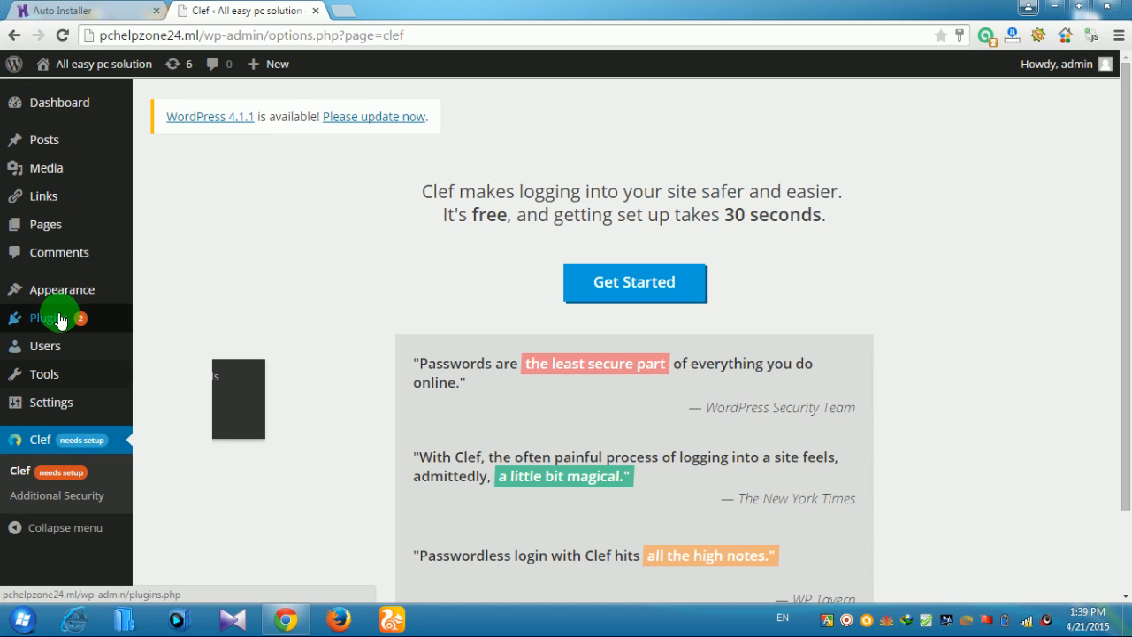
mouse_move(66, 333)
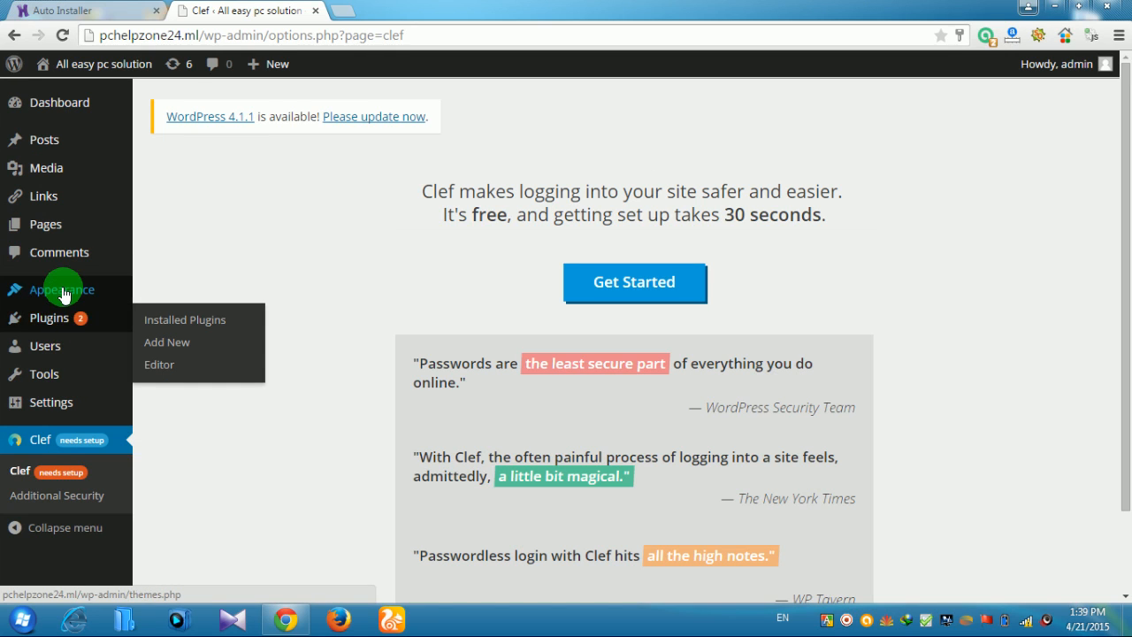
mouse_move(66, 294)
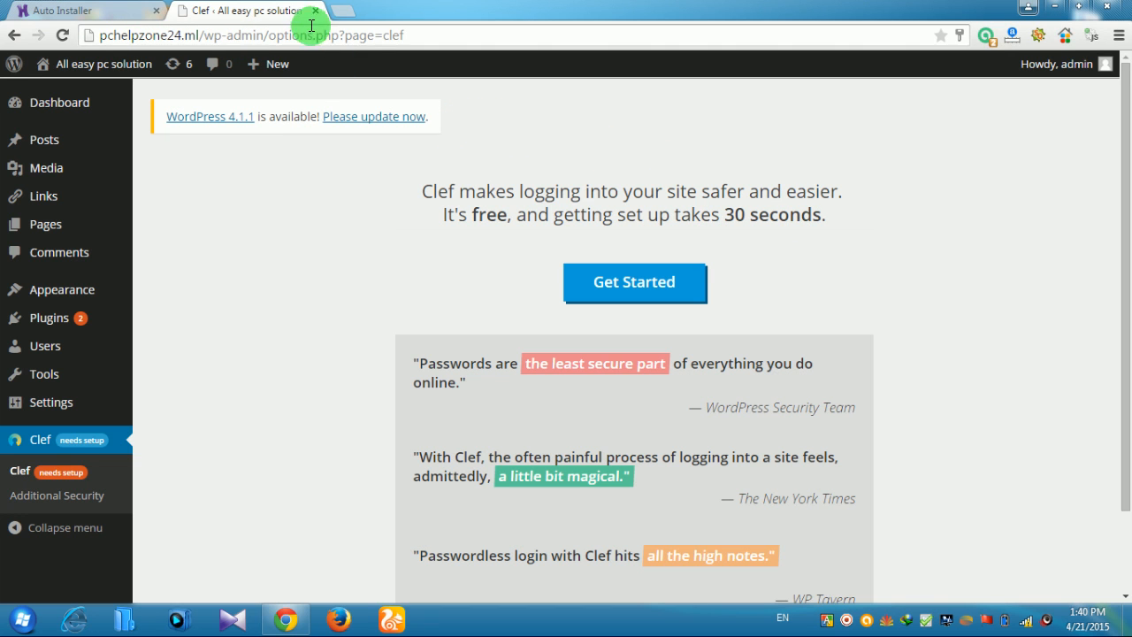
Open the live pchelpzone24.ml site in a new tab, view its Hello World post, then return to Clef
click(347, 10)
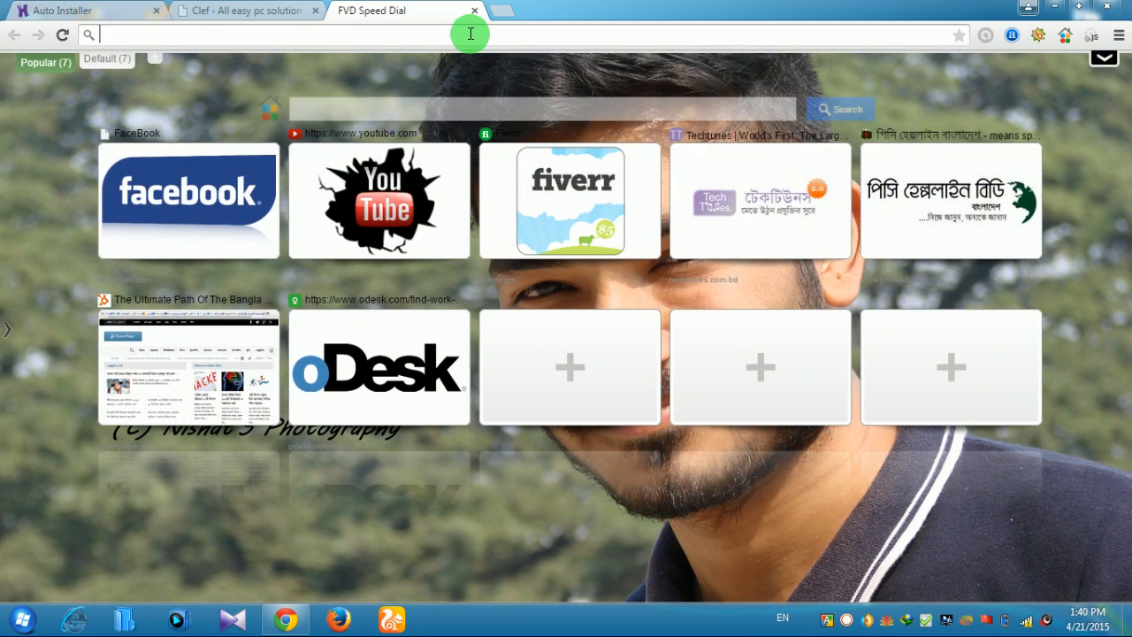
text(pchelp)
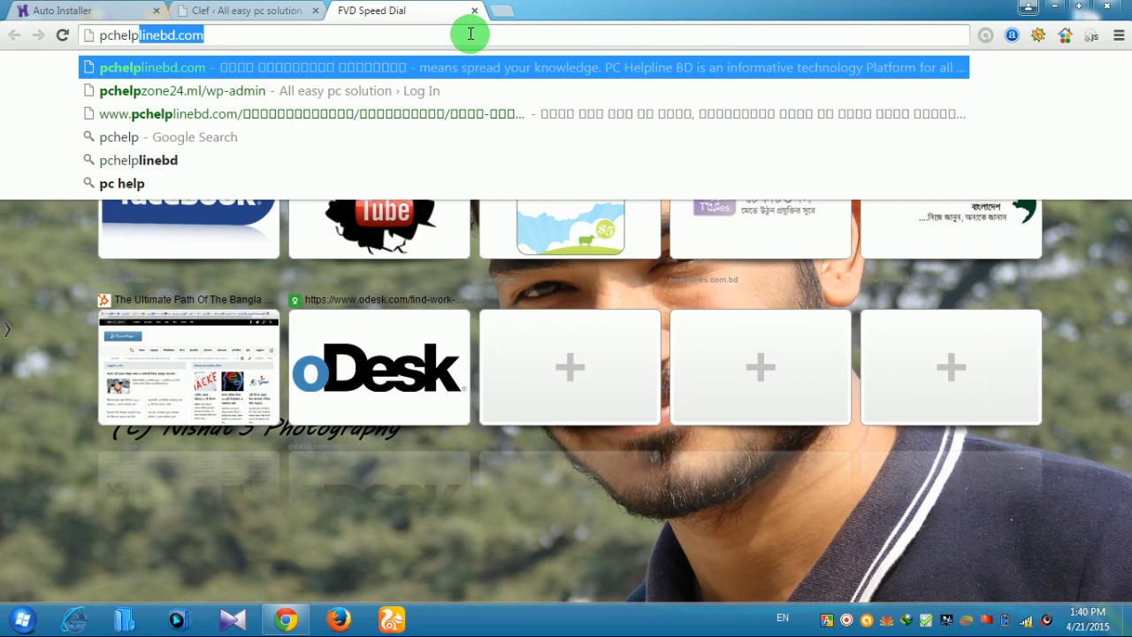
text(zone)
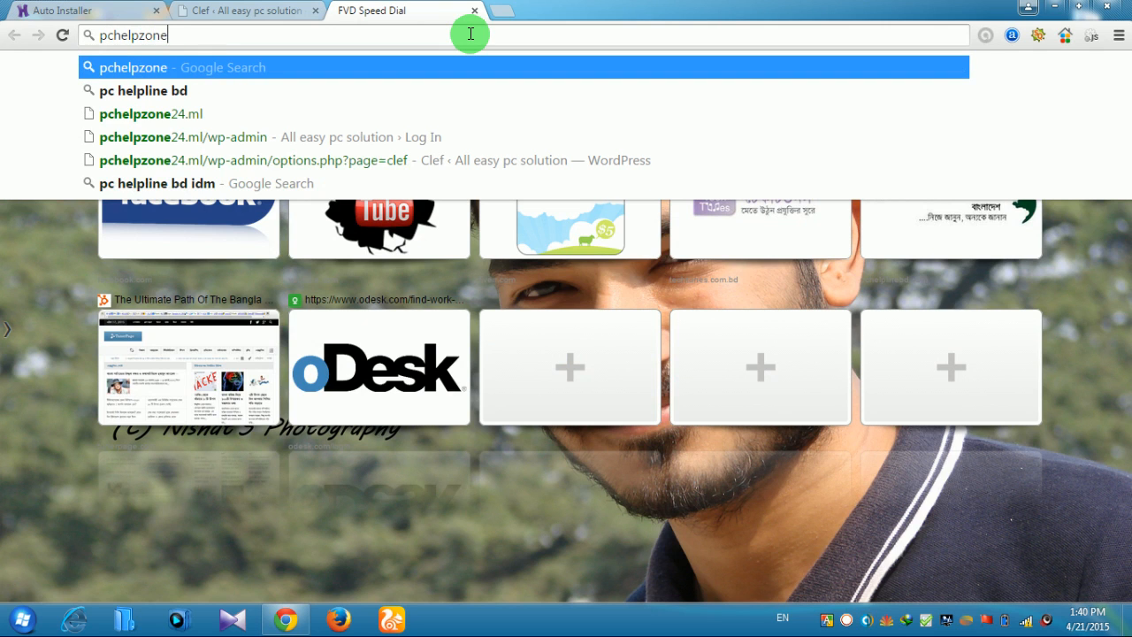
text(24)
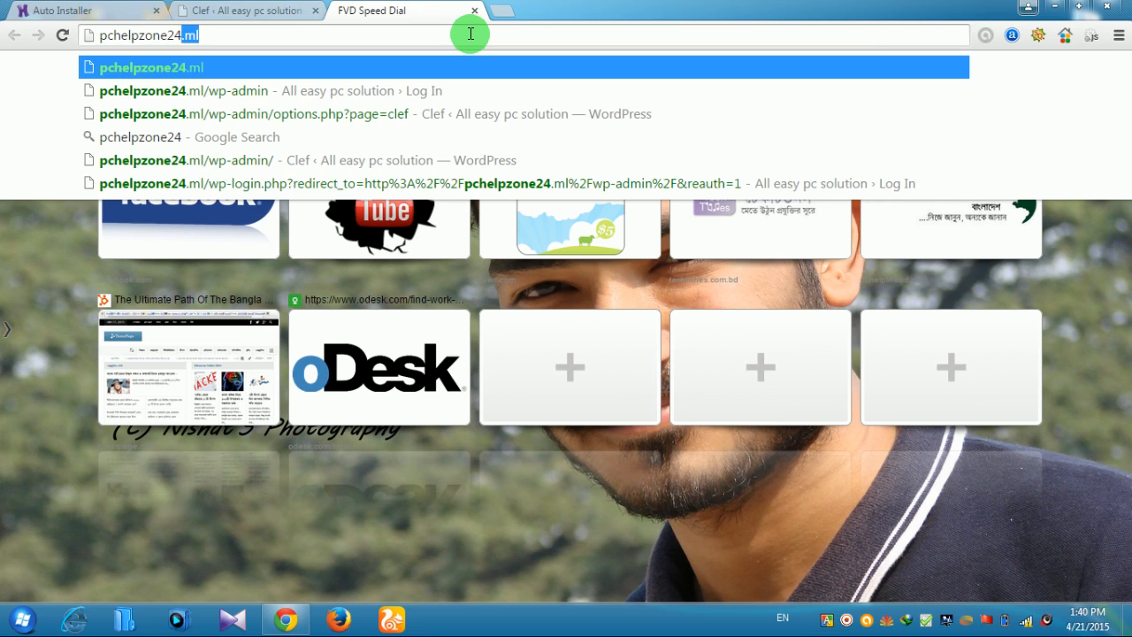
key(Return)
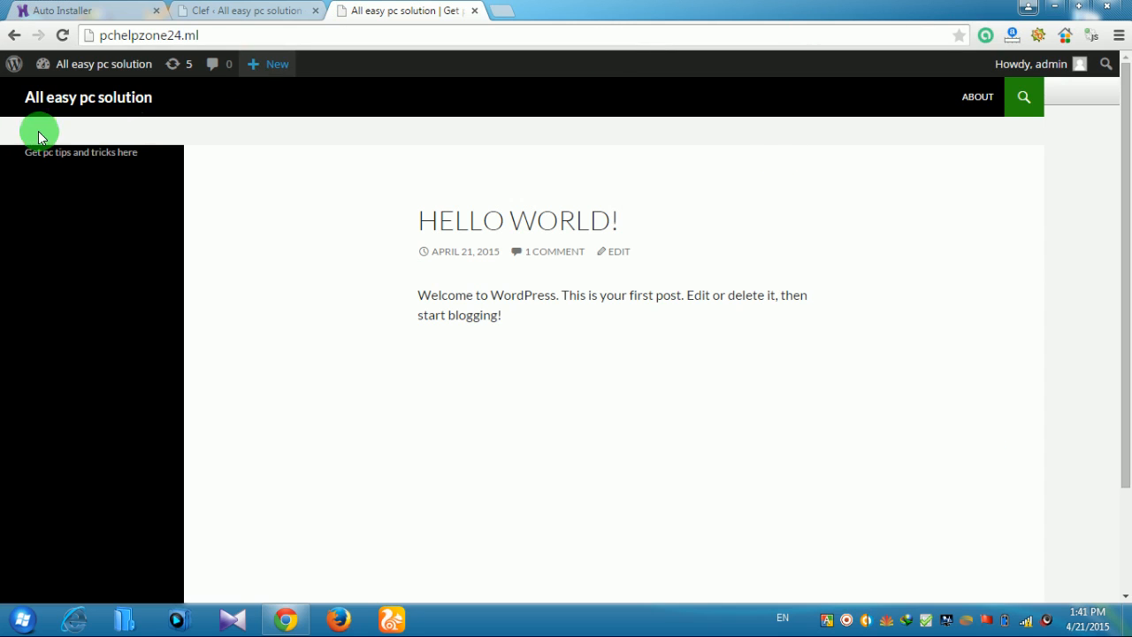
scroll(598, 342, down, 3)
scroll(597, 342, up, 3)
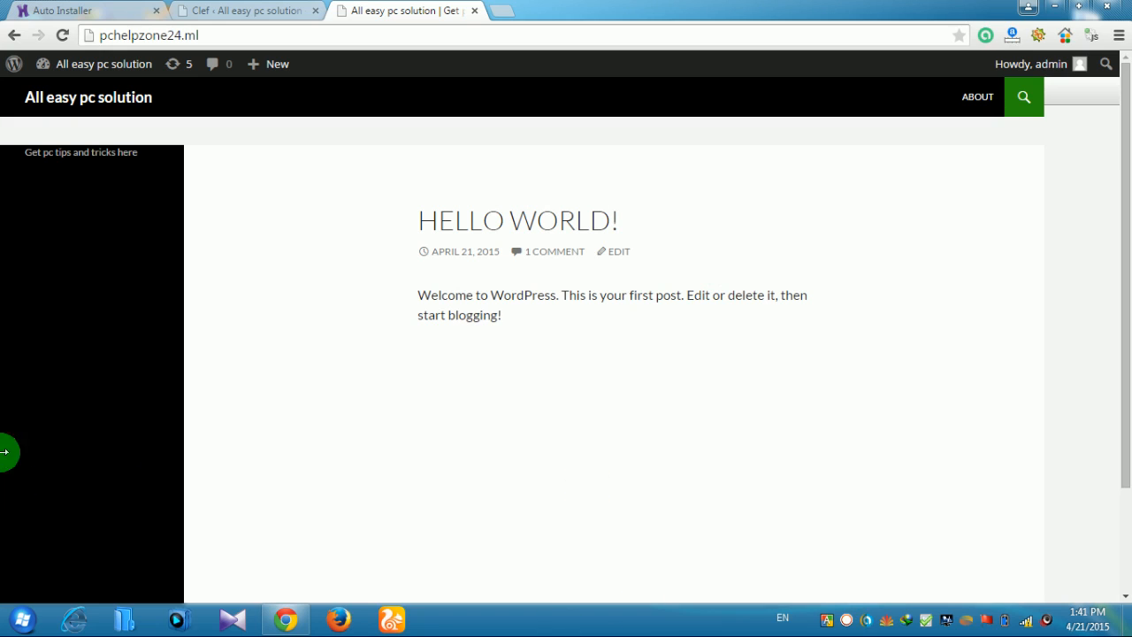
scroll(866, 322, down, 3)
scroll(861, 315, up, 3)
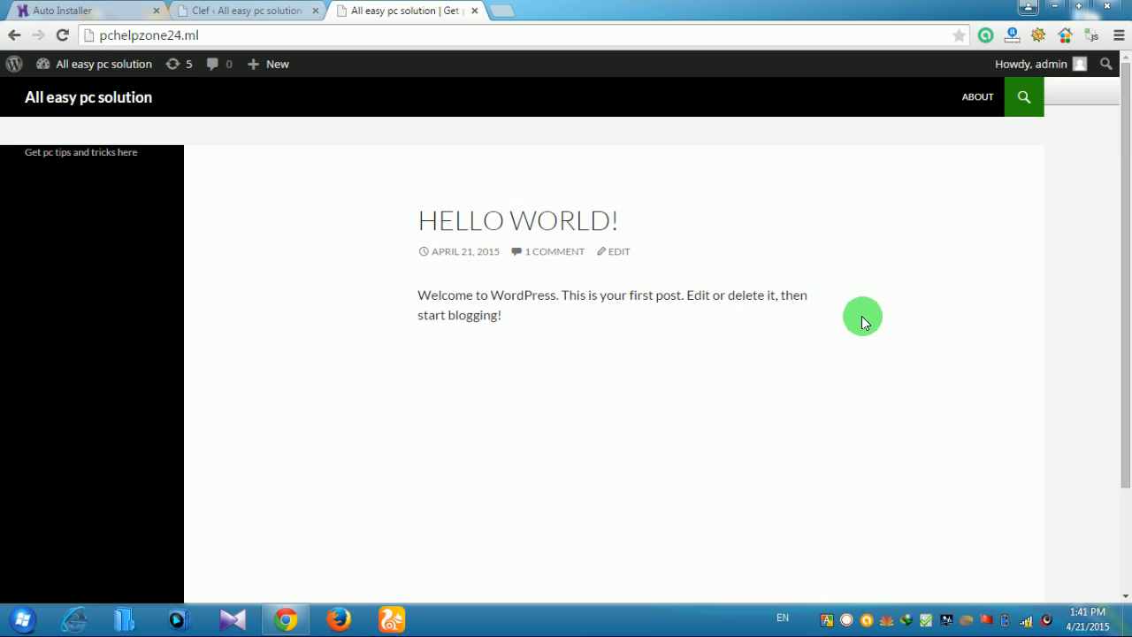
click(290, 11)
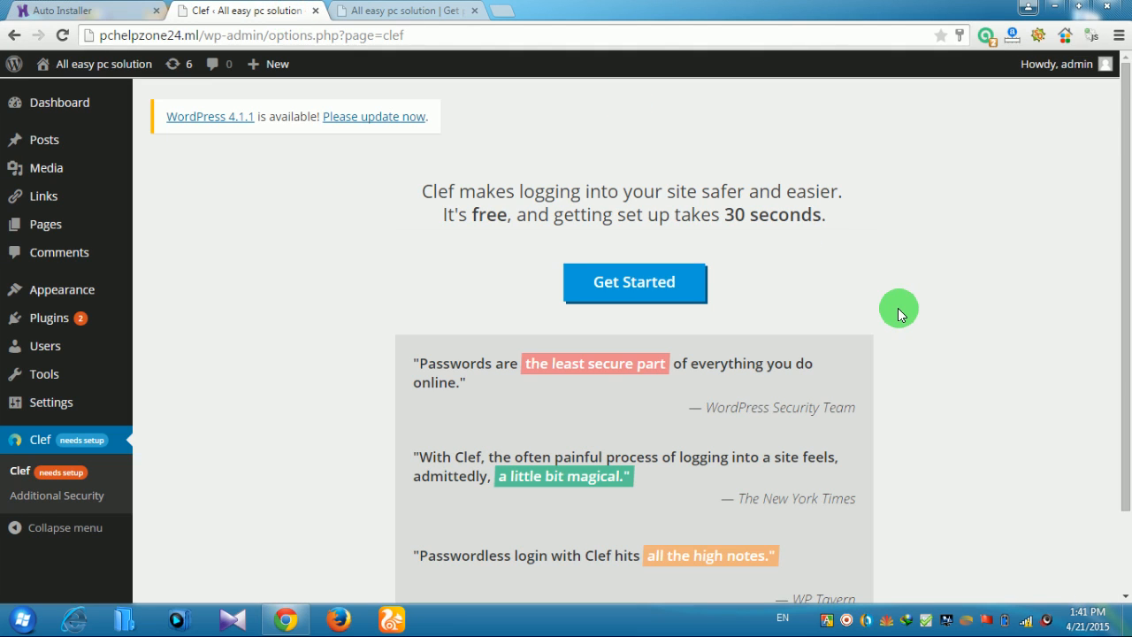